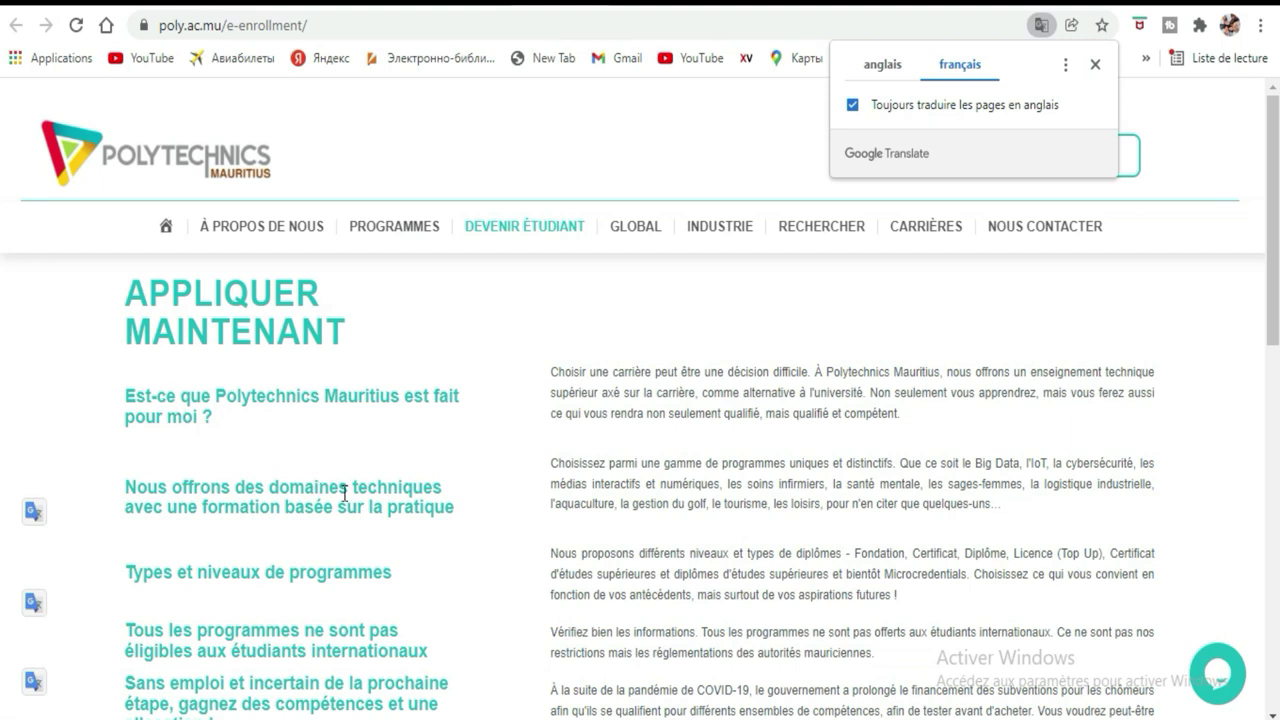
- Review the Apply Now page down to the ready-to-apply section and open the registration form for international students
scroll(344, 492, down, 1)
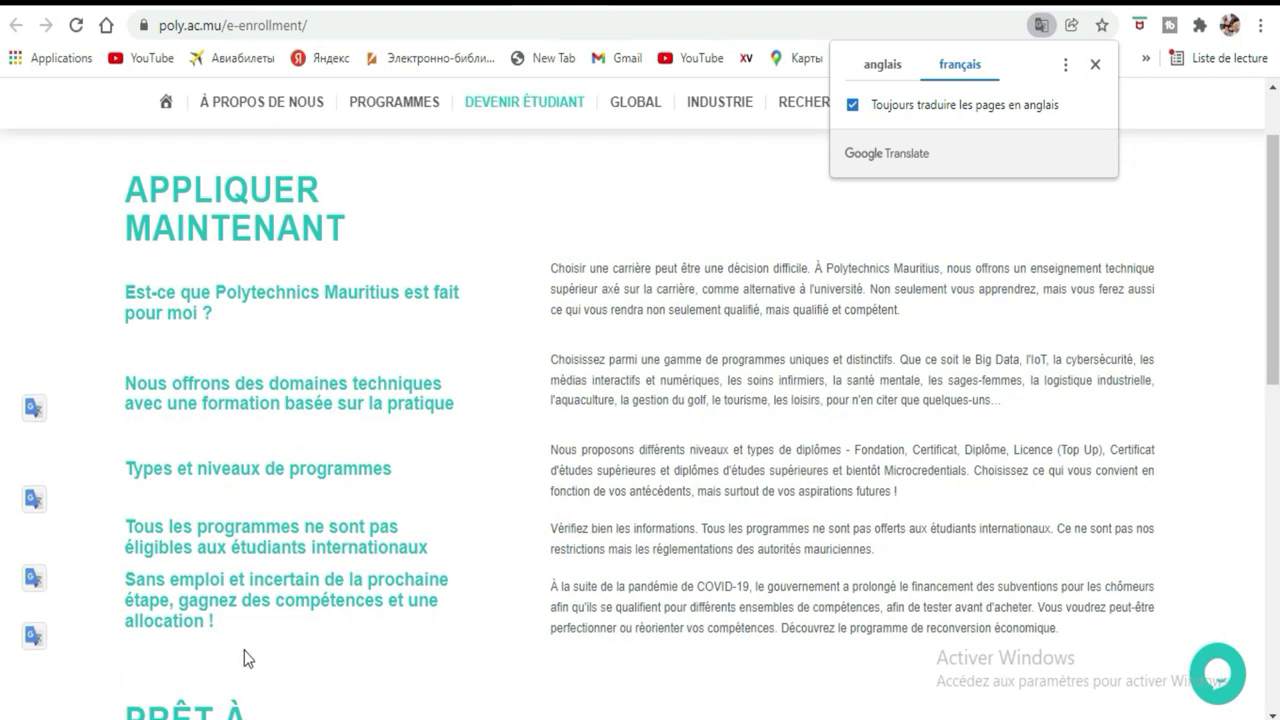
scroll(414, 423, down, 3)
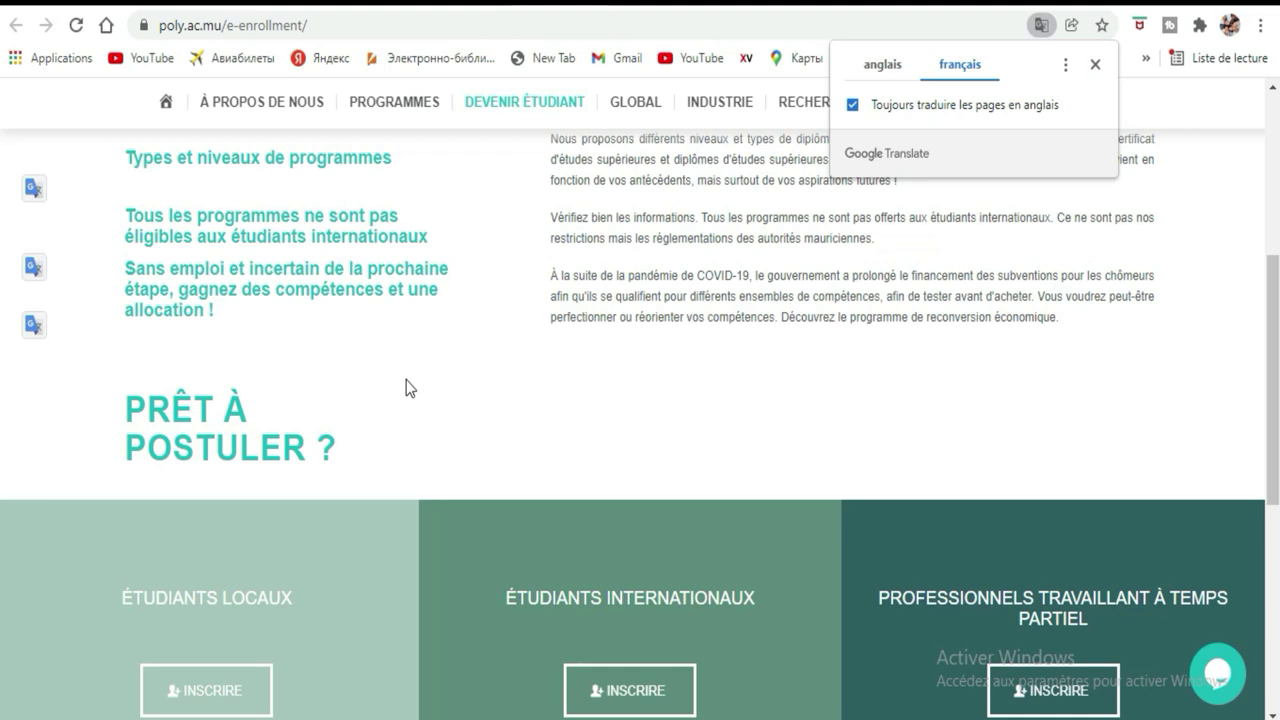
scroll(443, 330, up, 5)
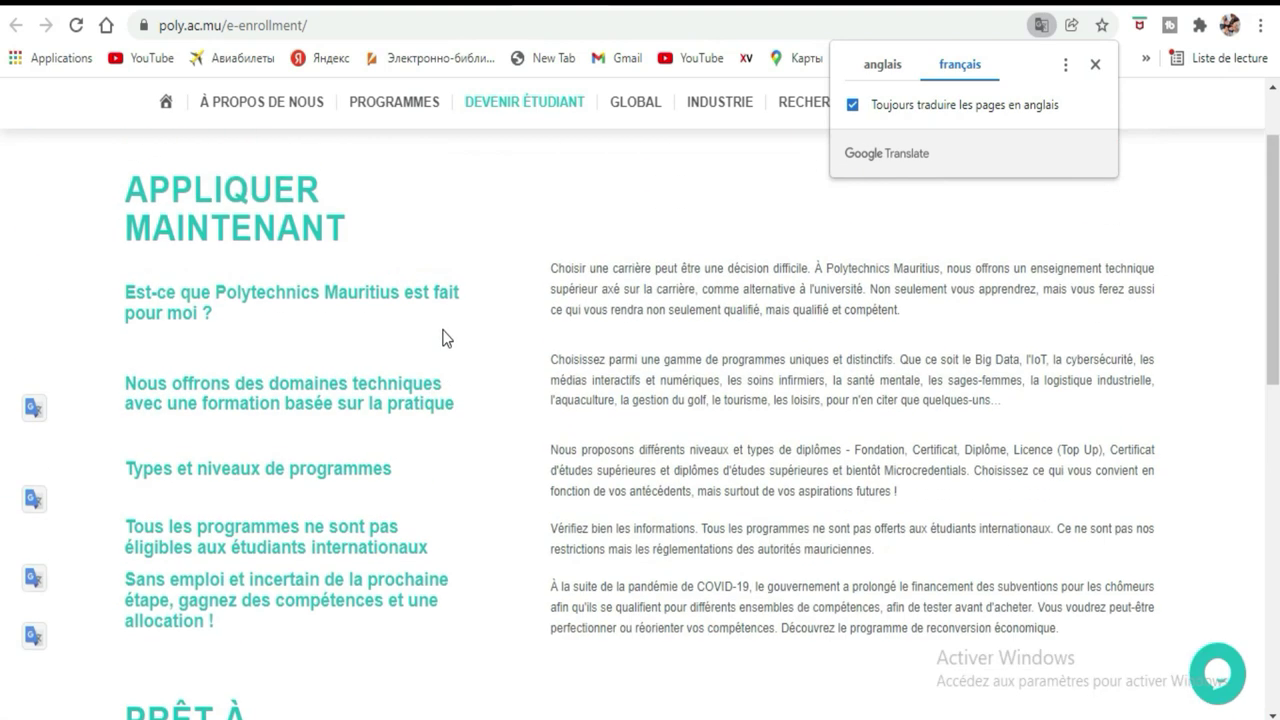
scroll(443, 338, down, 5)
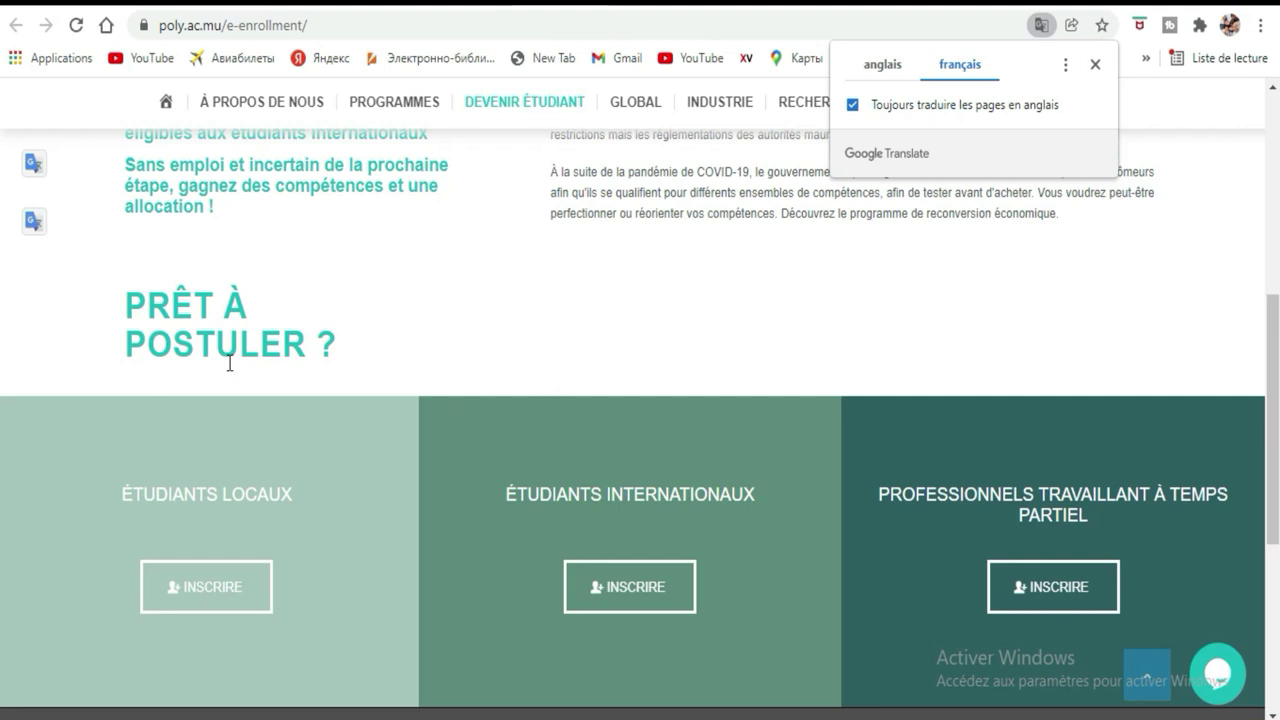
drag(124, 302, 330, 348)
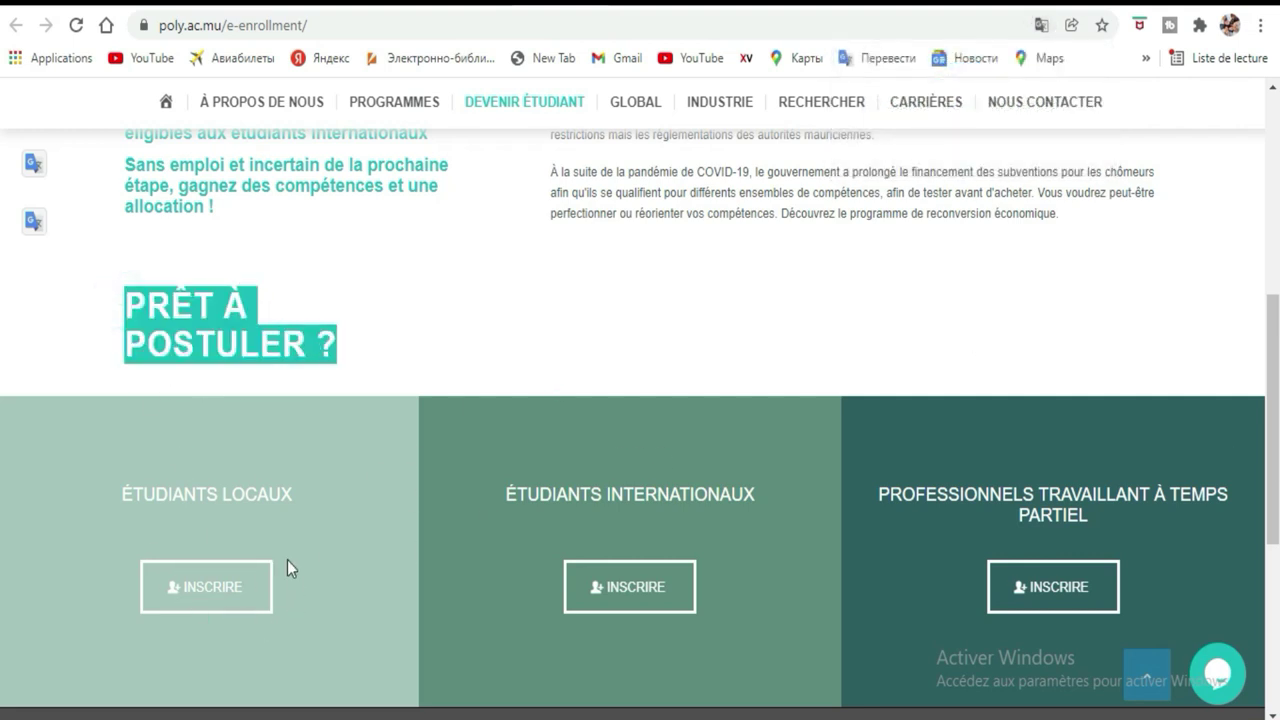
click(657, 597)
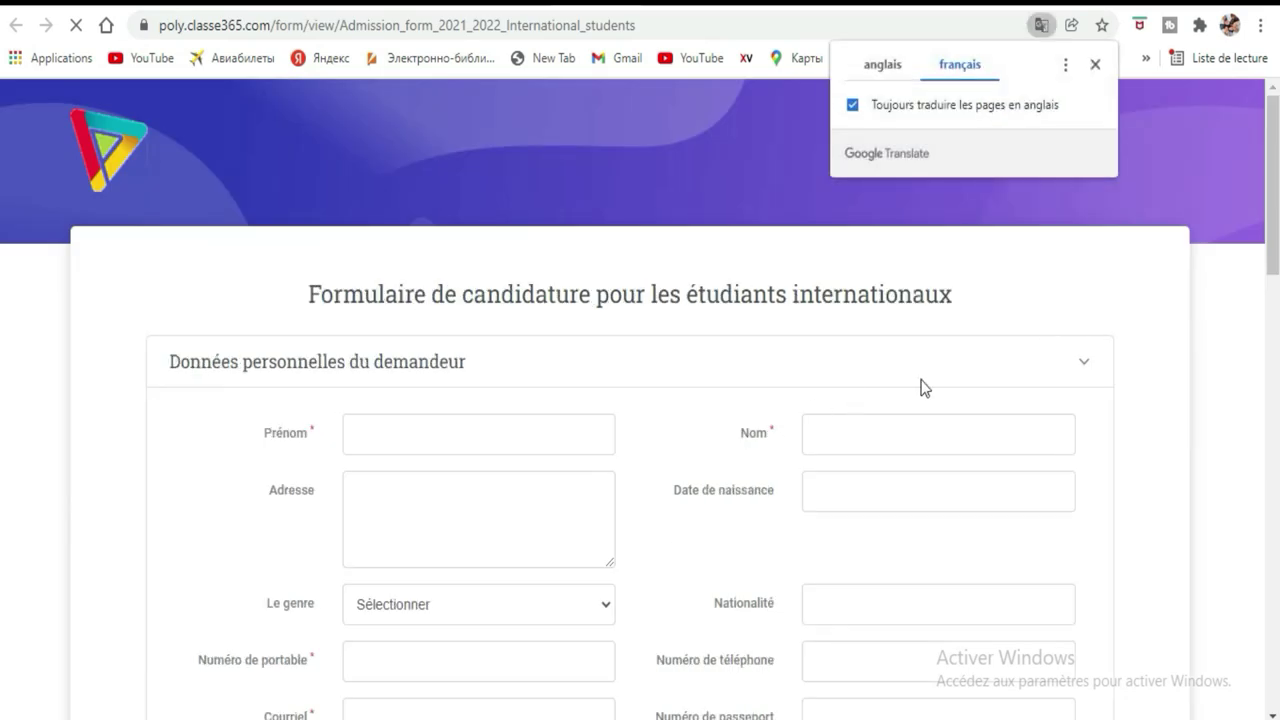
- Bring up the on-screen keyboard, dismiss the translation popup, and place the keyboard below most of the personal details fields
scroll(750, 195, down, 2)
scroll(750, 193, down, 3)
scroll(751, 191, up, 3)
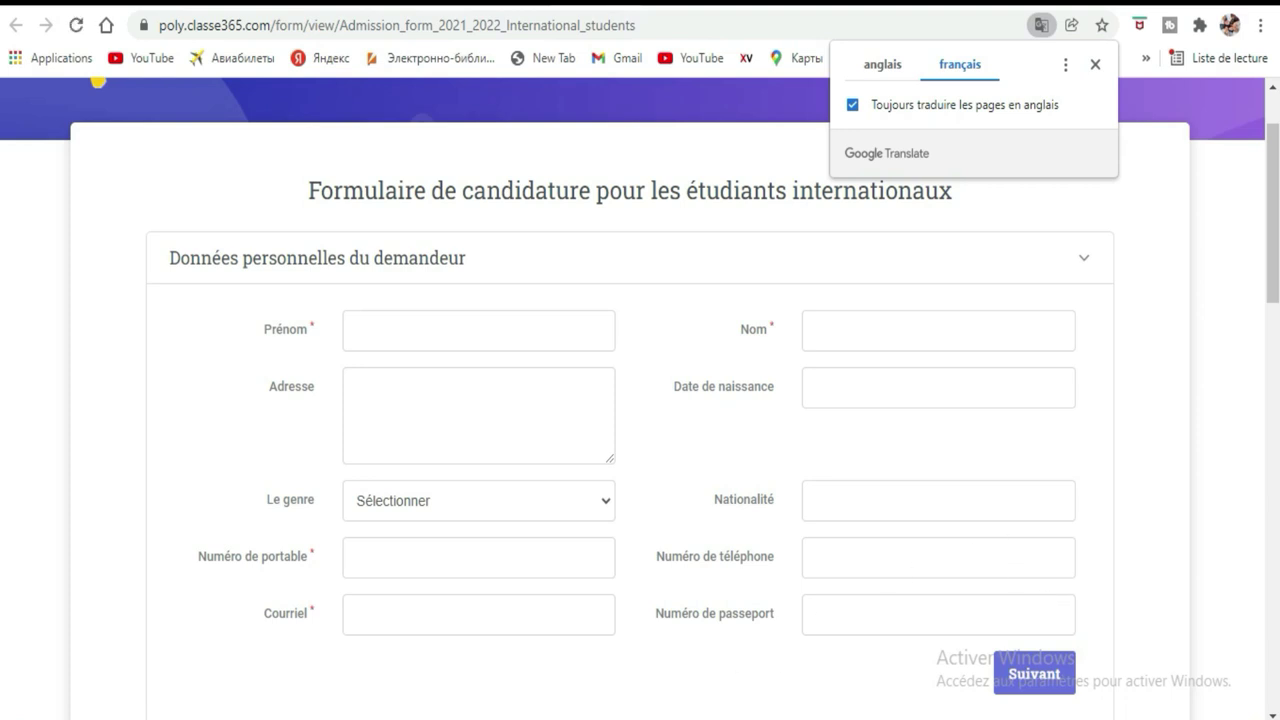
click(478, 682)
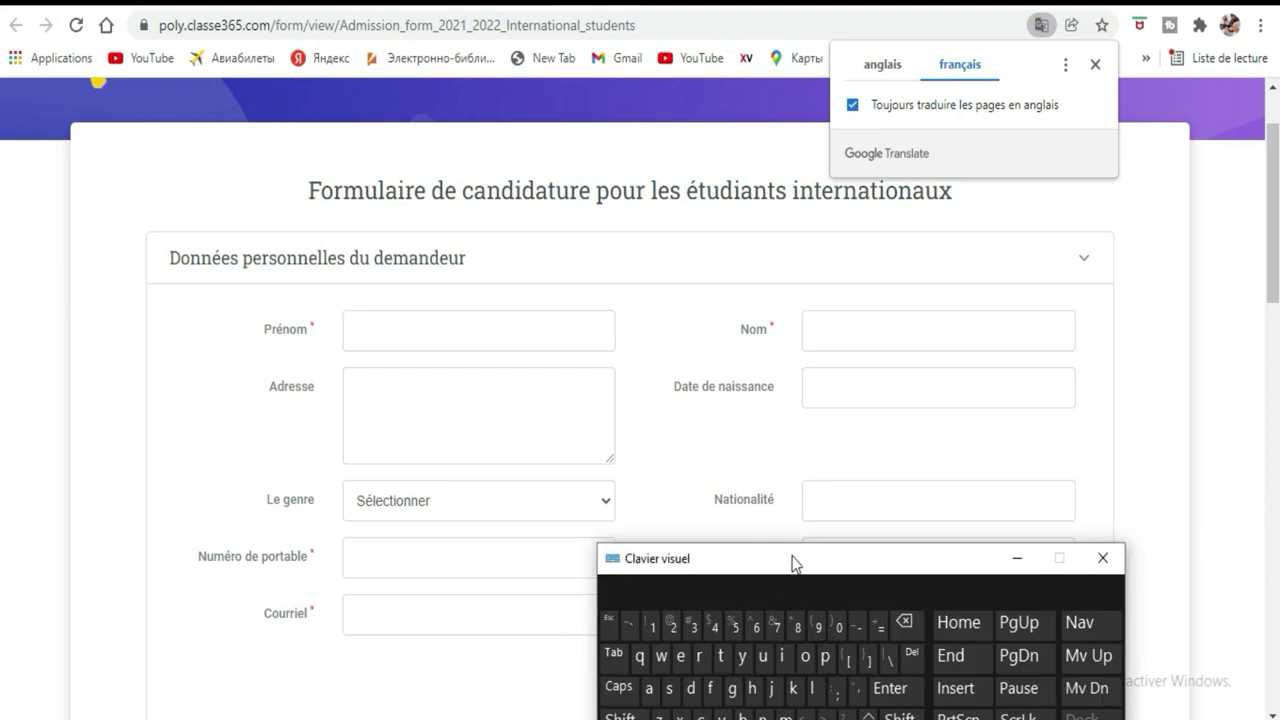
drag(793, 563, 608, 377)
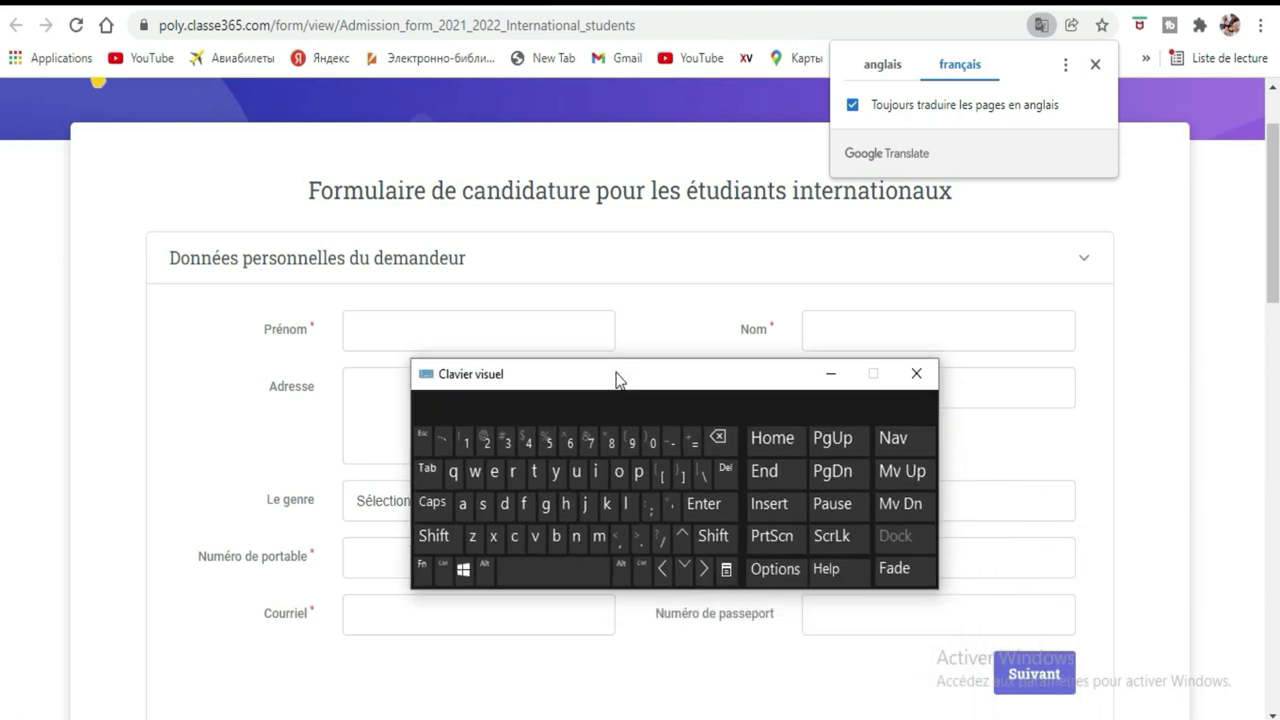
click(1095, 64)
drag(720, 389, 734, 582)
- Examine the applicant's personal details fields and the other sections of the international student application form
scroll(699, 302, down, 2)
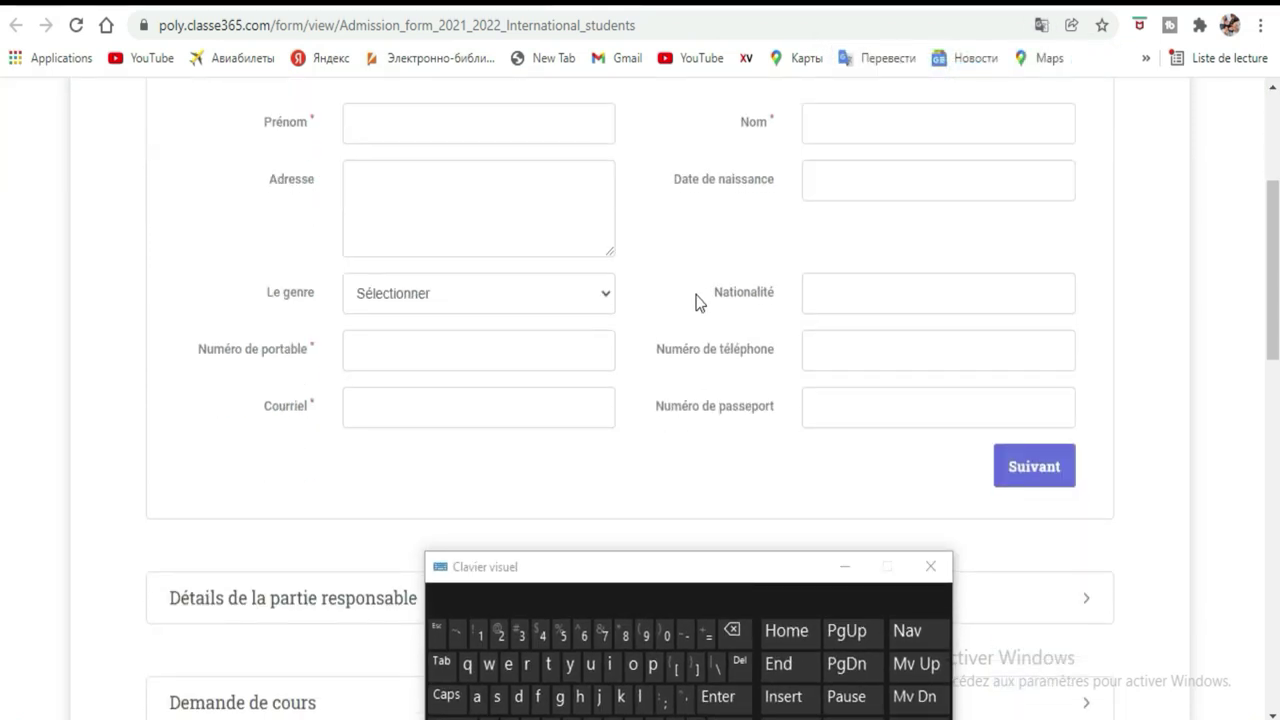
scroll(699, 302, up, 1)
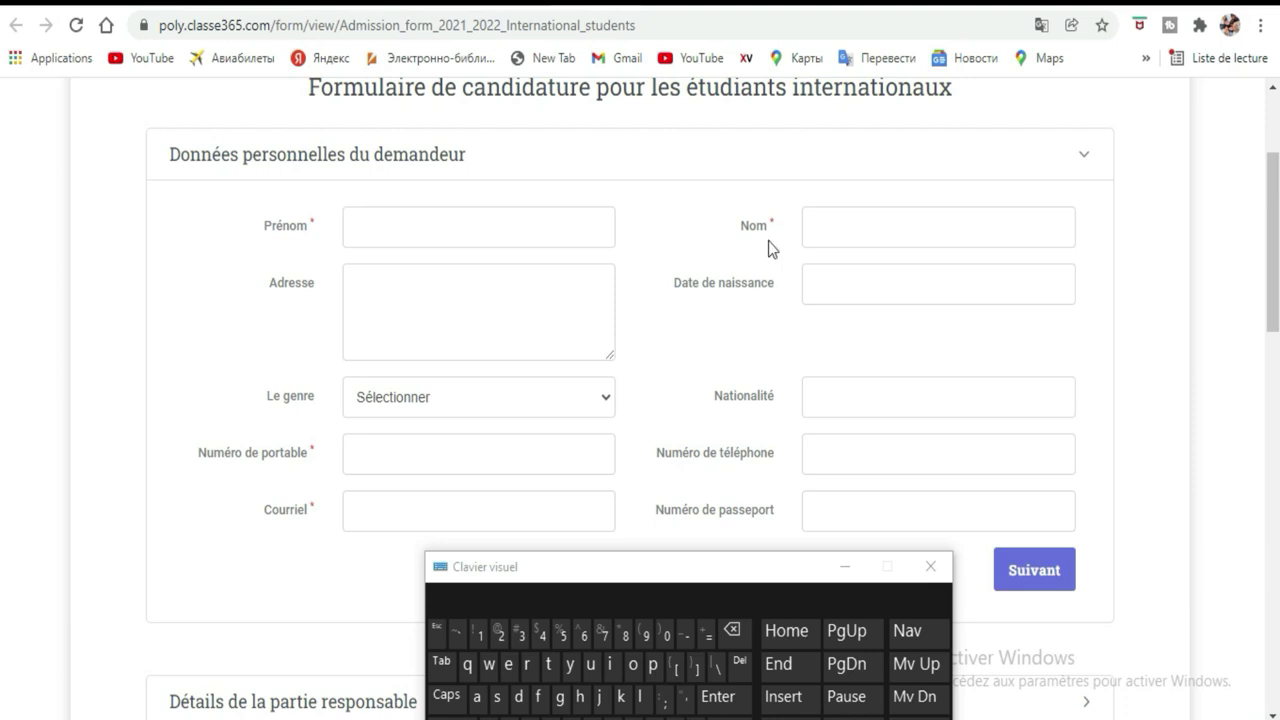
scroll(770, 249, down, 6)
scroll(770, 249, down, 2)
scroll(770, 249, up, 7)
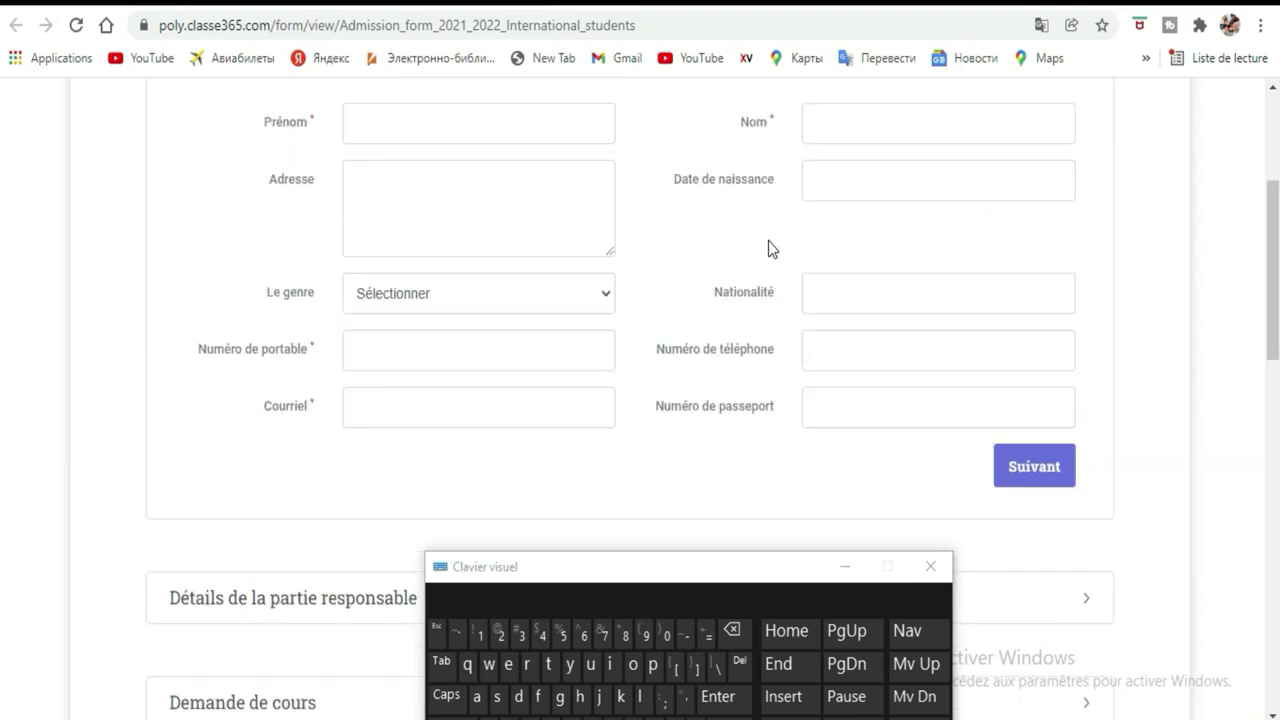
scroll(770, 249, up, 2)
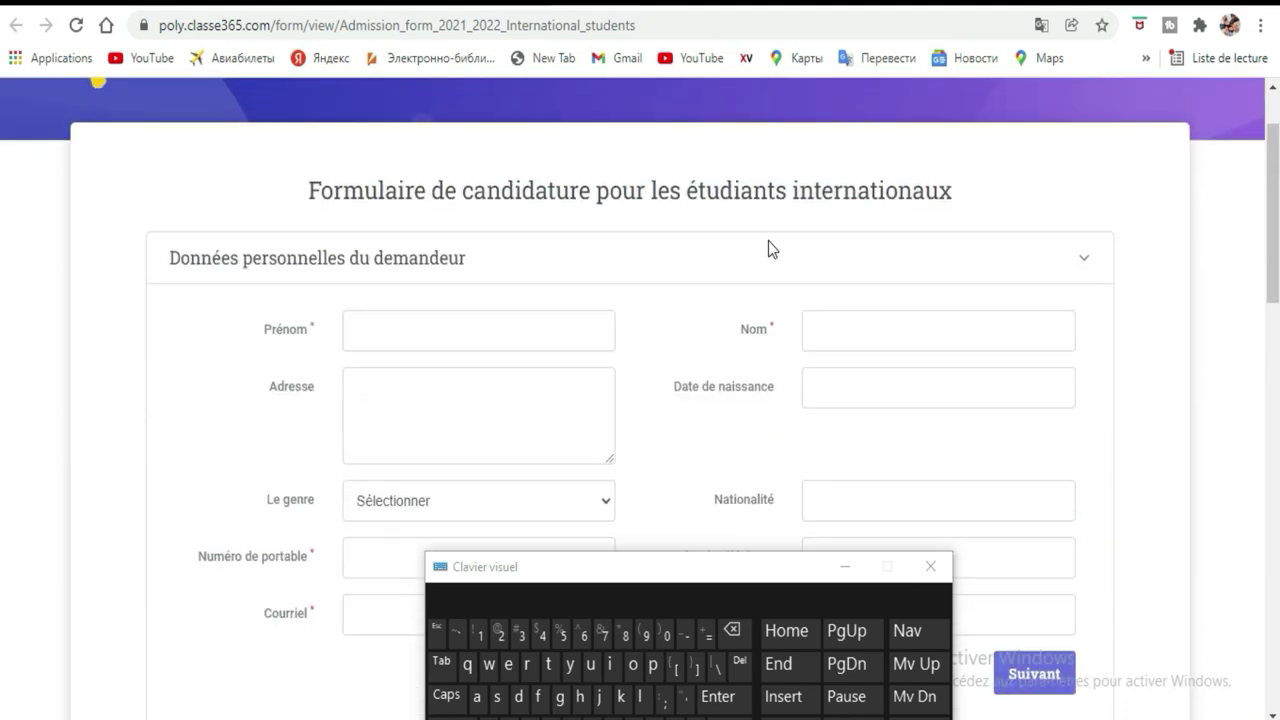
- Enter the applicant's first name in the Prénom field
scroll(770, 249, down, 1)
click(455, 230)
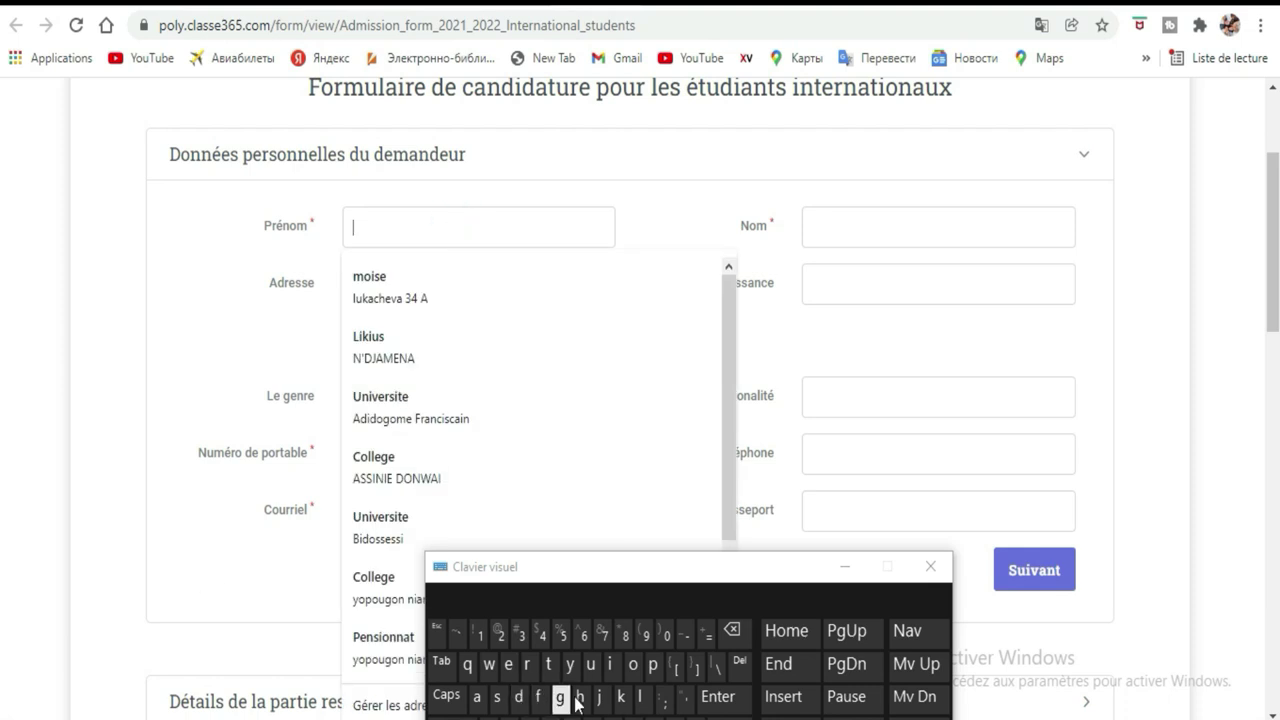
click(653, 664)
click(610, 664)
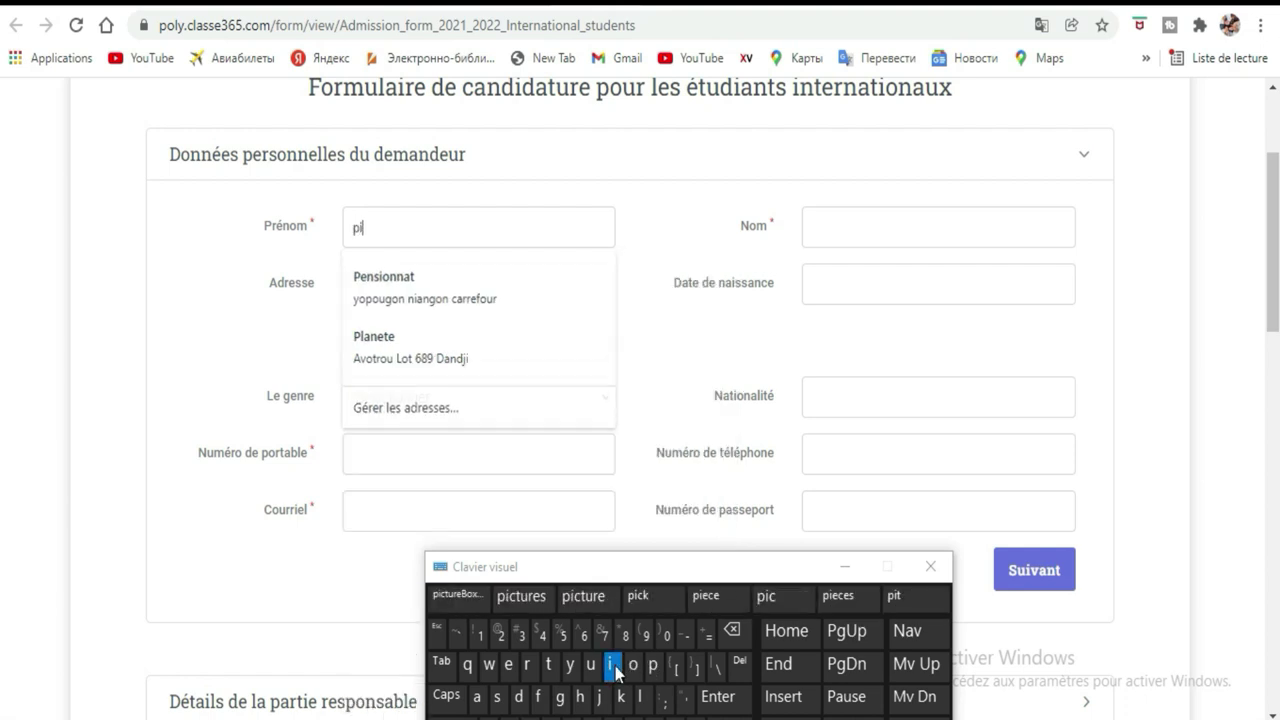
click(497, 716)
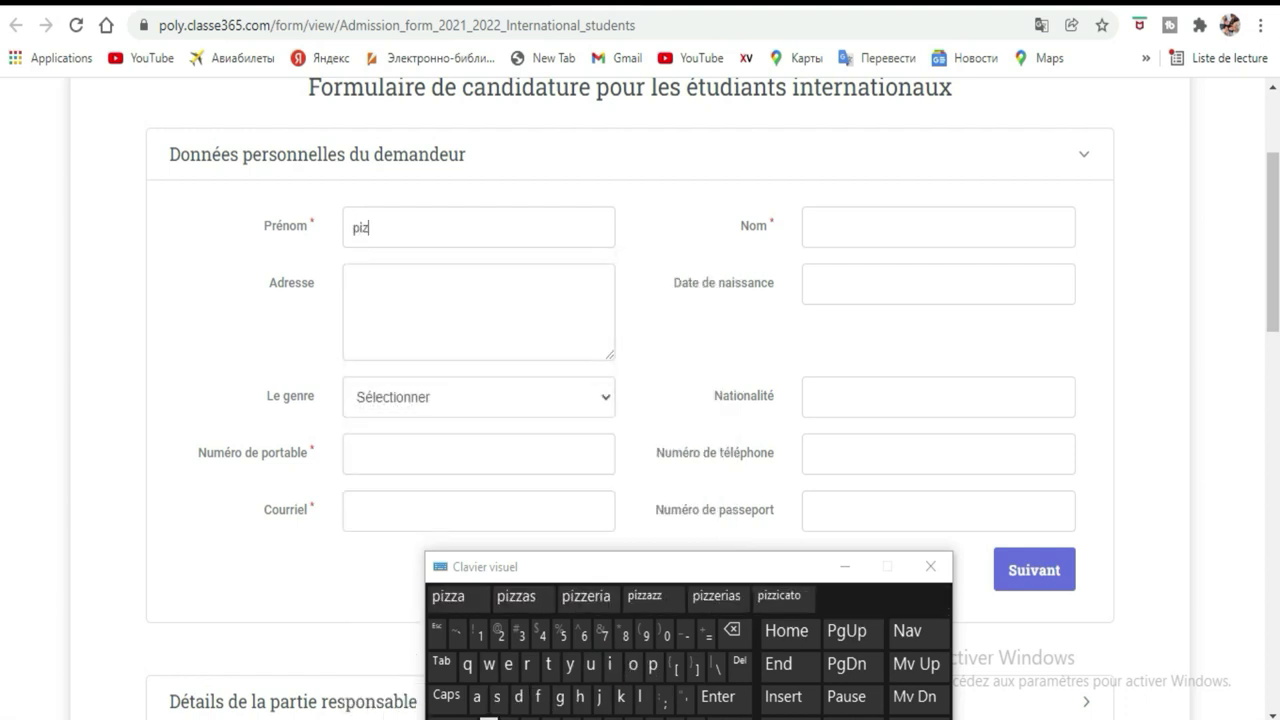
click(518, 697)
click(477, 697)
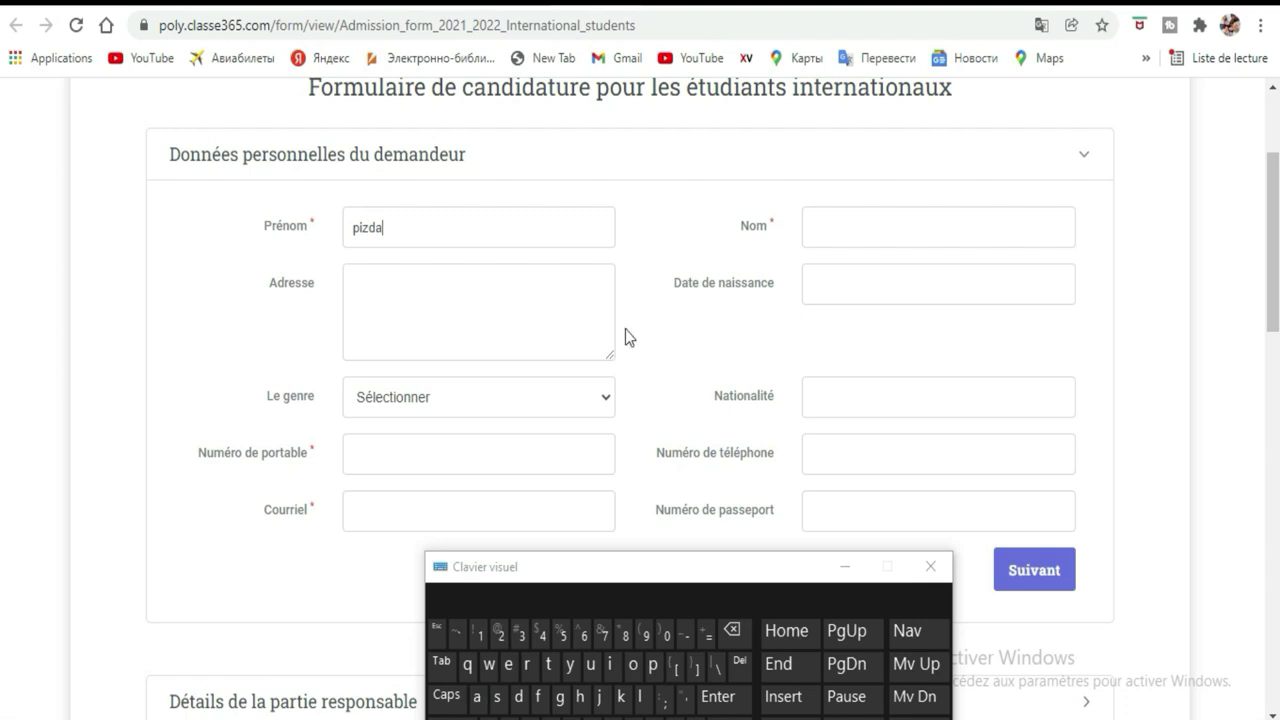
- Enter the applicant's last name in the Nom field
click(838, 226)
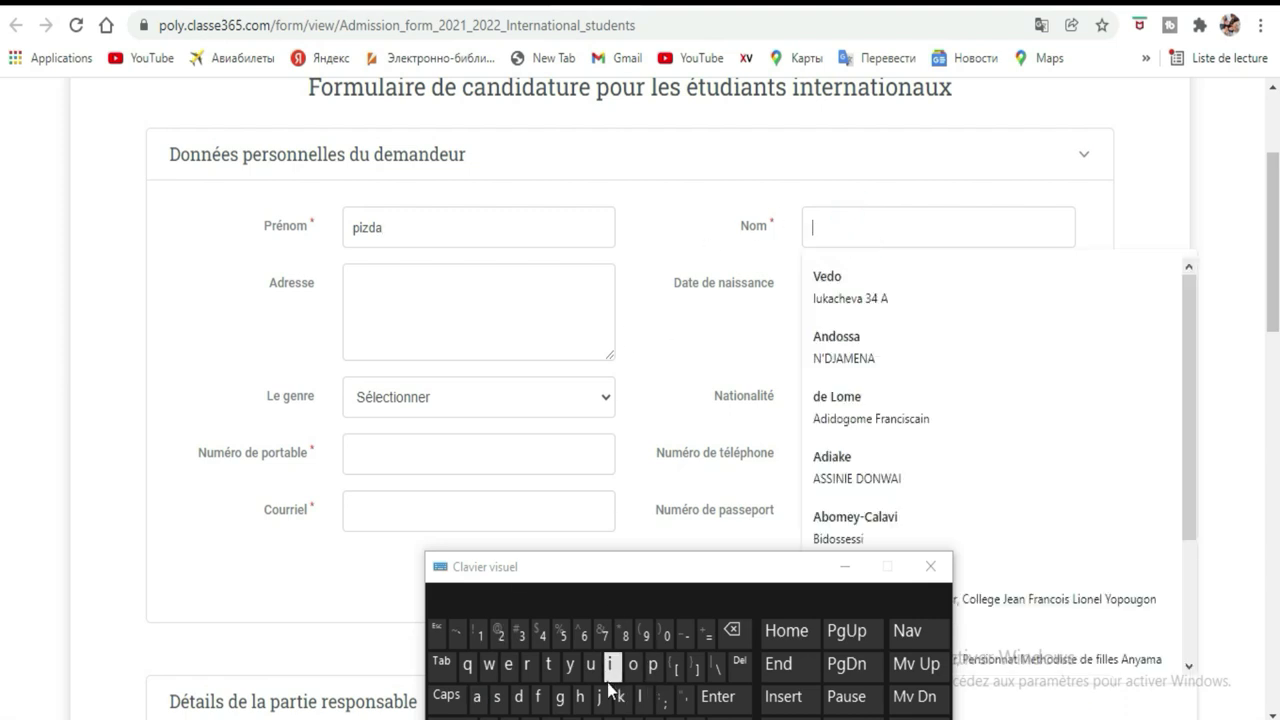
click(591, 717)
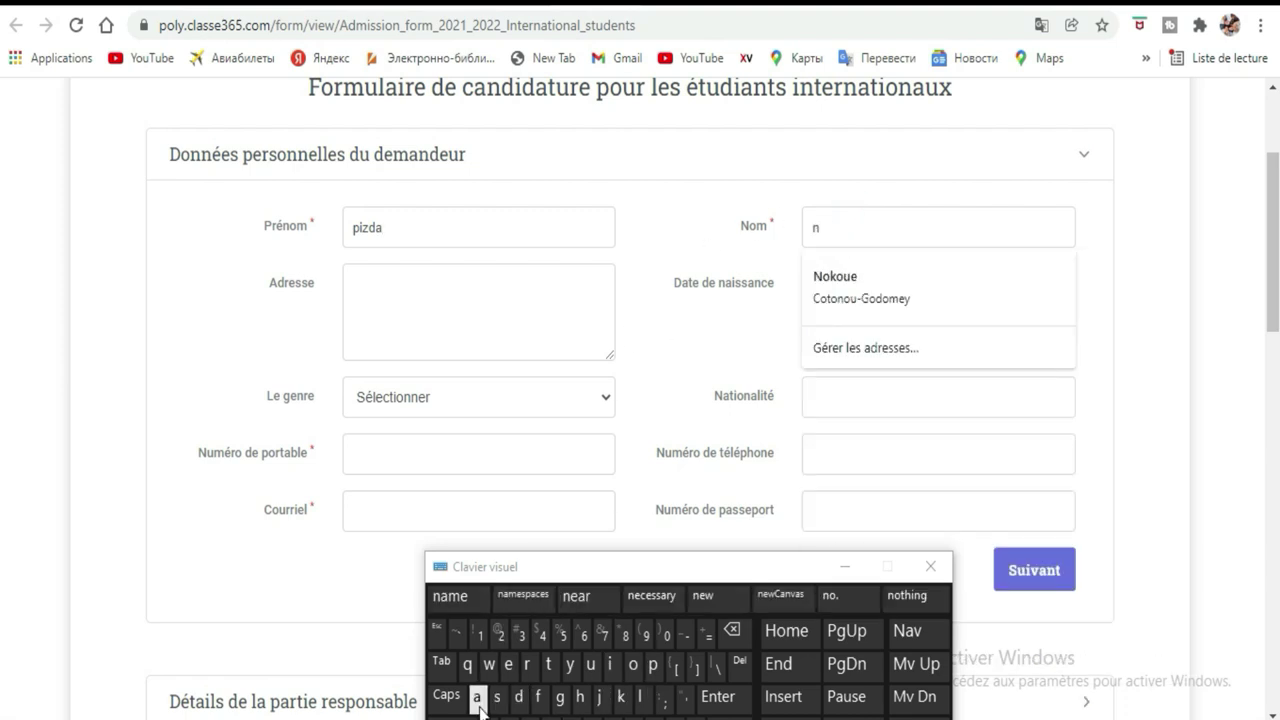
click(477, 697)
click(569, 664)
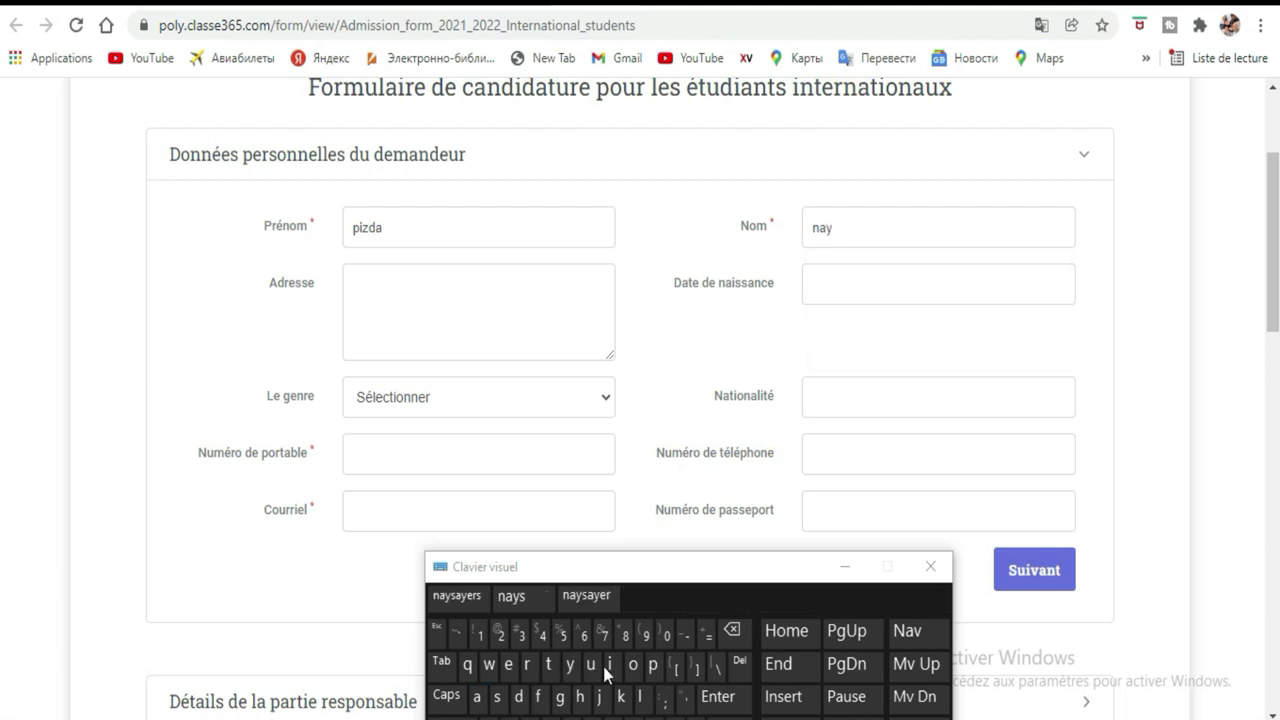
click(633, 666)
click(591, 670)
click(610, 668)
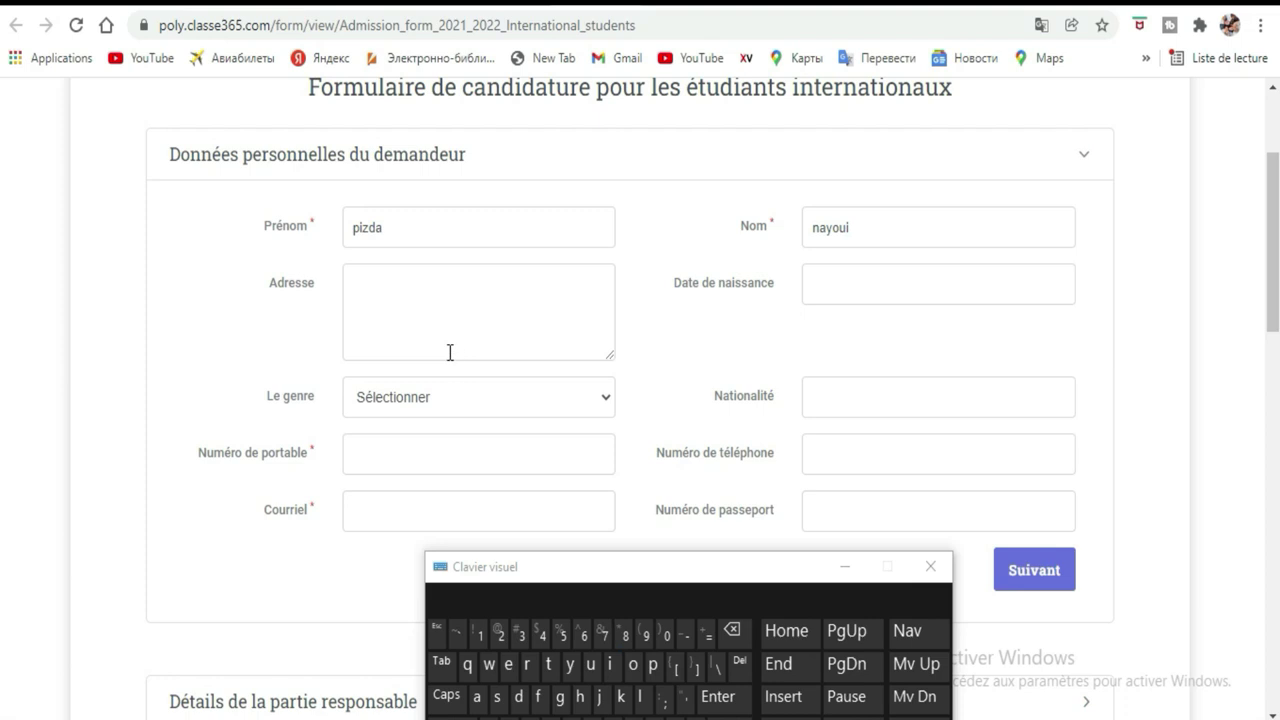
- Enter the applicant's street address in the Adresse field, moving the on-screen keyboard within reach
click(425, 307)
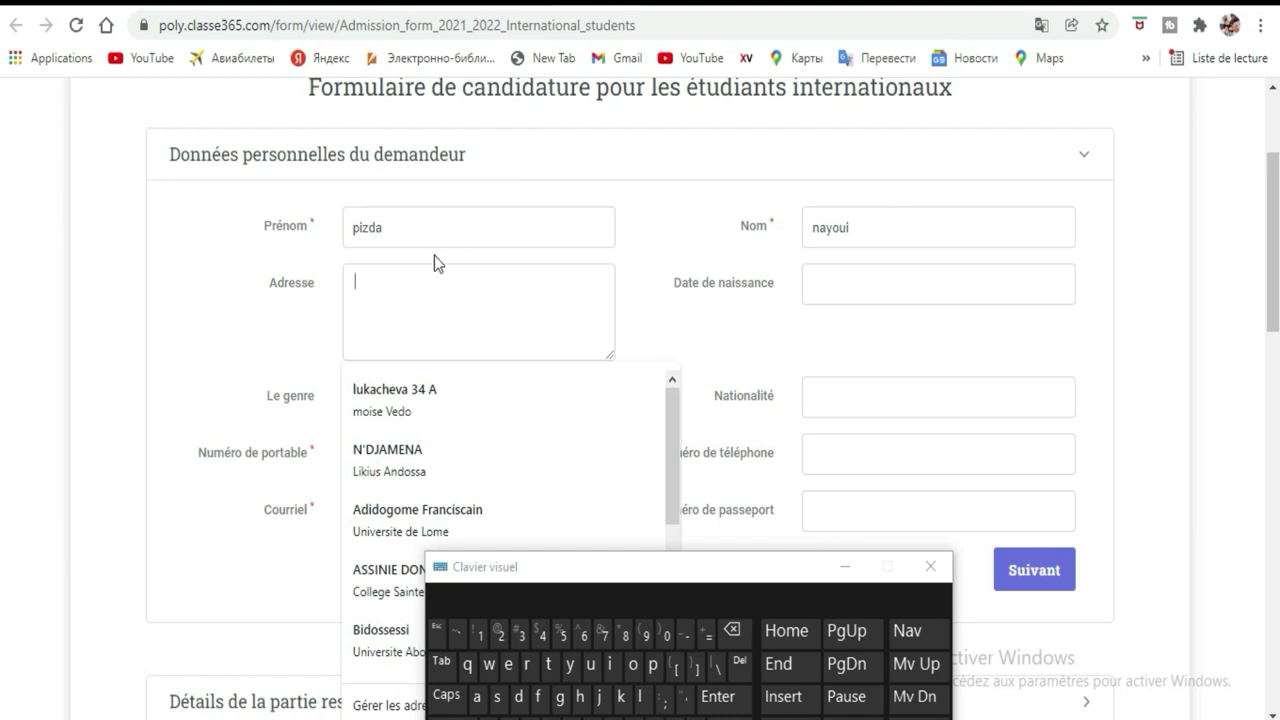
drag(732, 568, 810, 338)
click(563, 408)
click(582, 402)
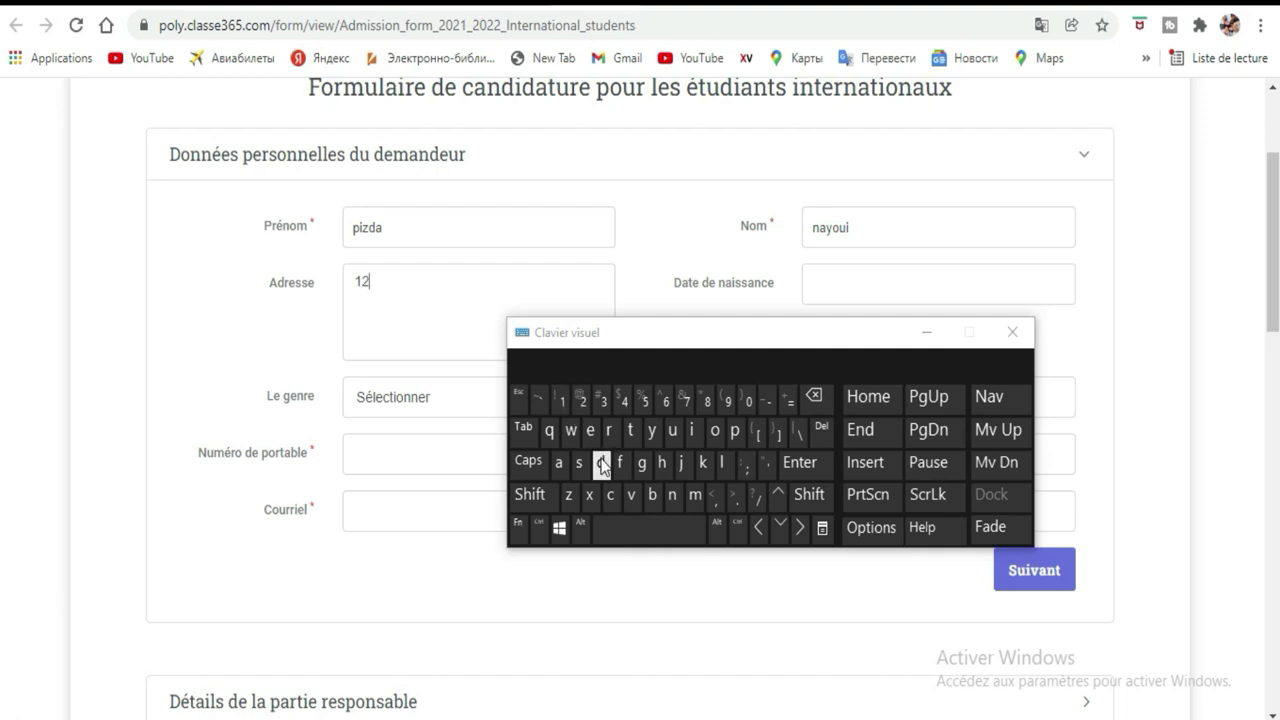
click(725, 465)
click(653, 430)
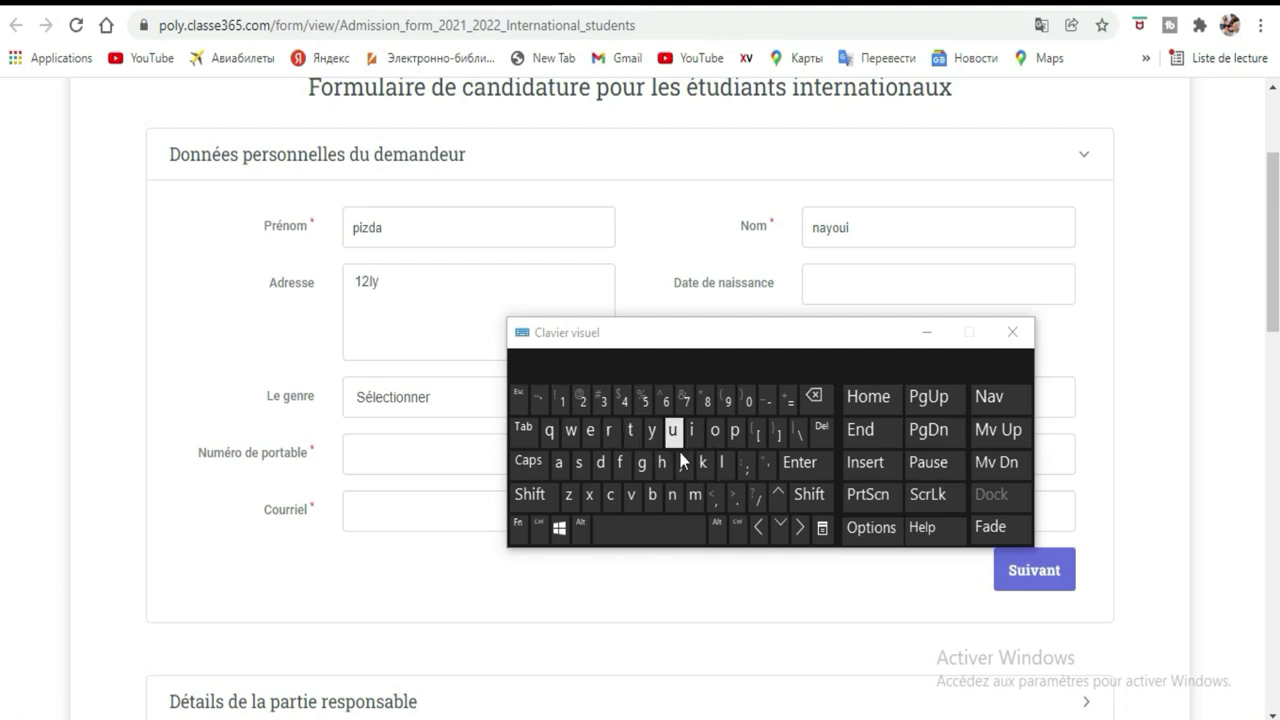
click(703, 462)
click(558, 464)
click(578, 464)
click(670, 466)
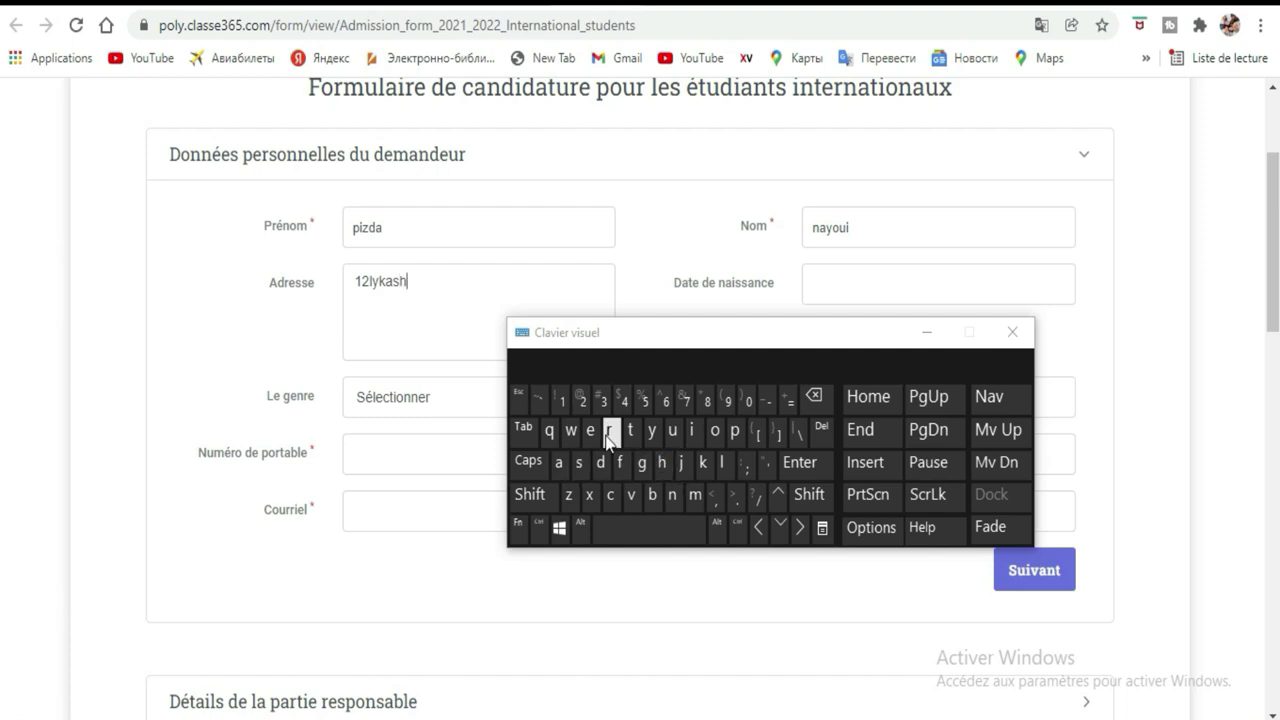
click(598, 437)
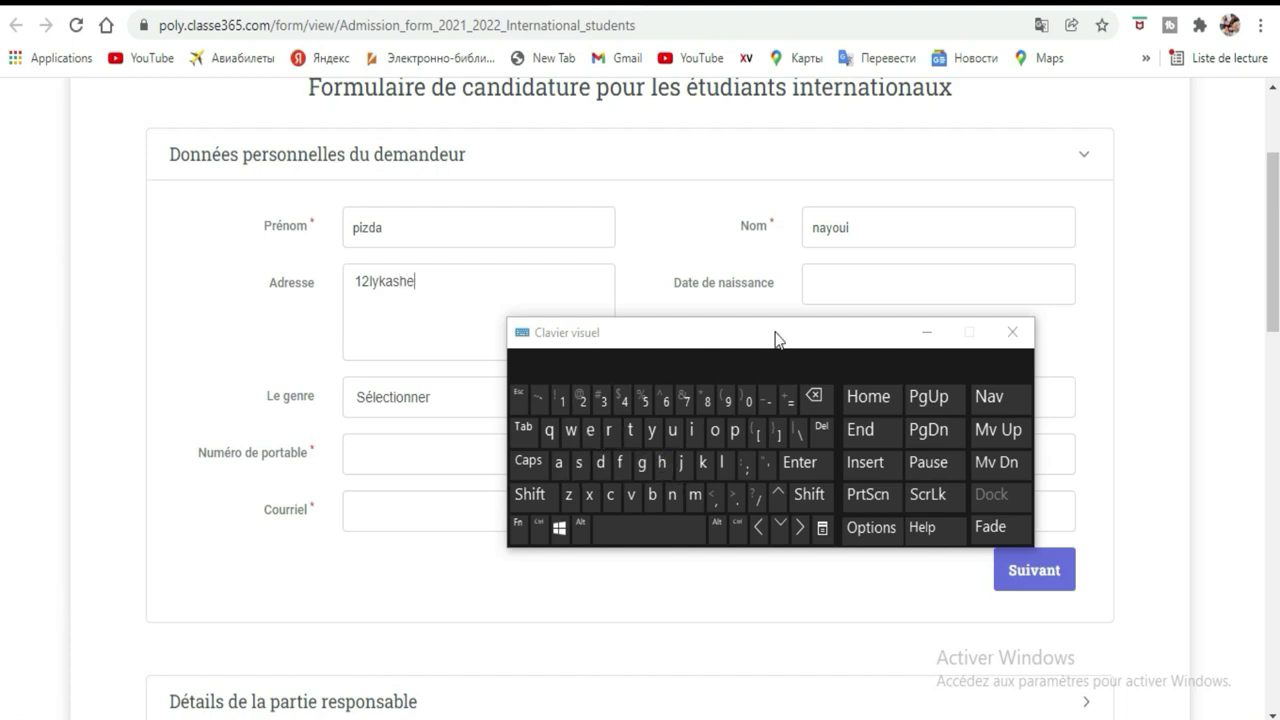
click(632, 506)
click(559, 463)
- Move the on-screen keyboard away from the fields and pick the applicant's date of birth from the calendar
drag(748, 362, 592, 581)
click(849, 278)
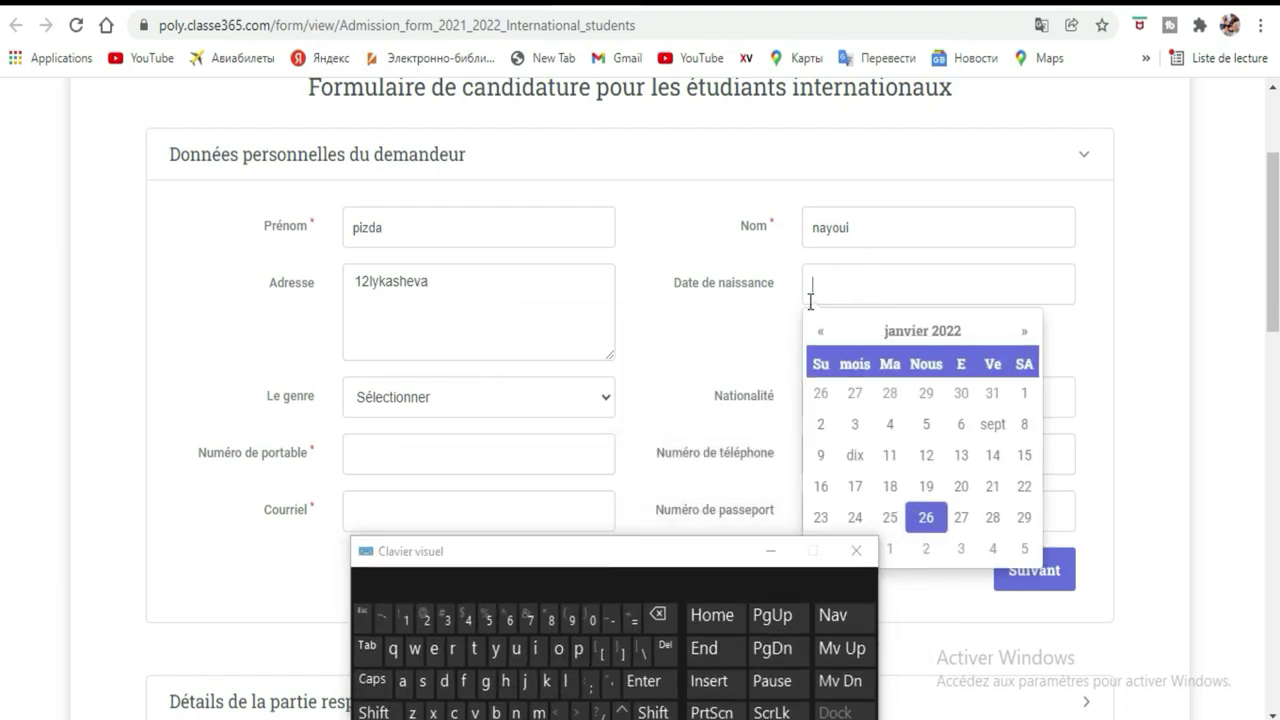
click(958, 340)
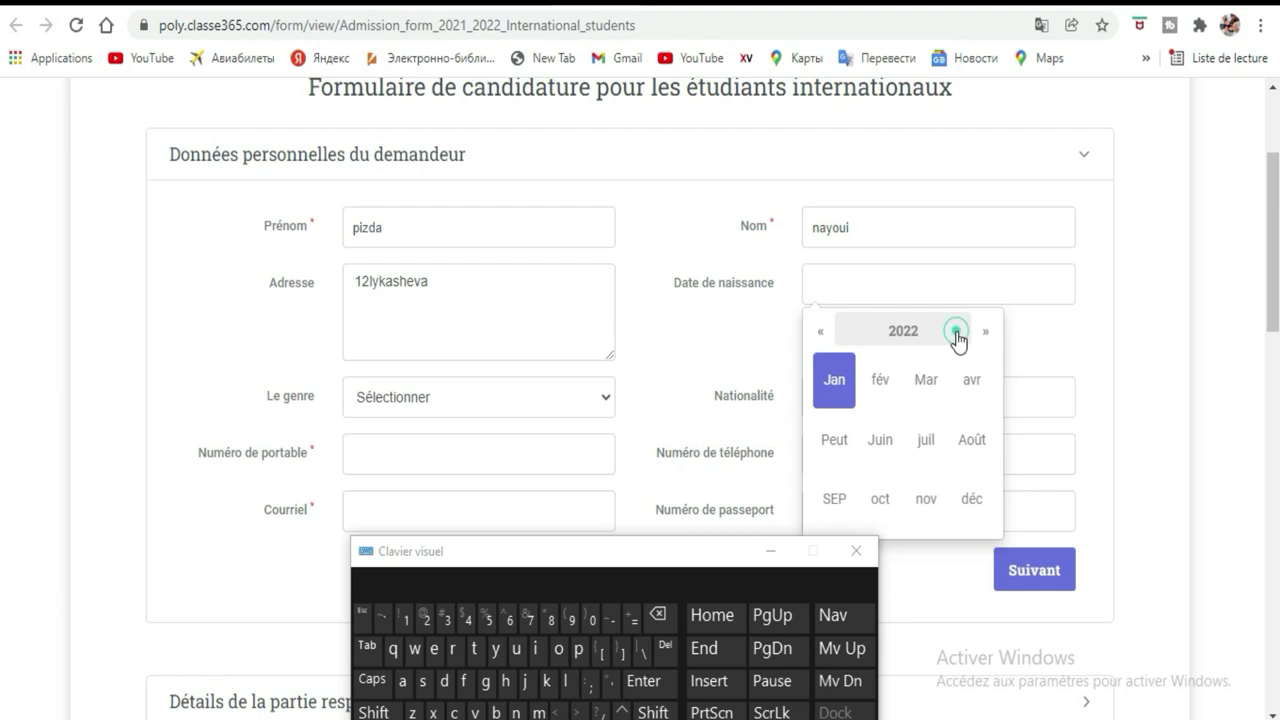
click(958, 340)
scroll(920, 405, down, 4)
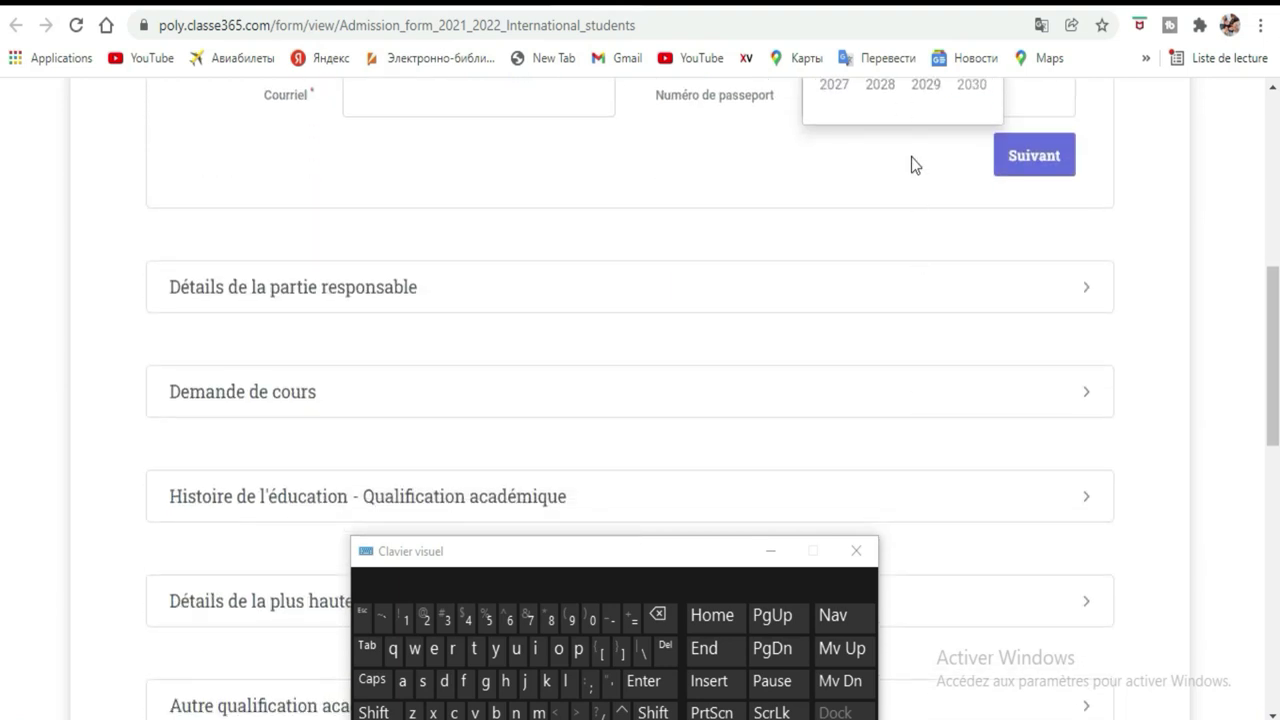
scroll(894, 266, up, 4)
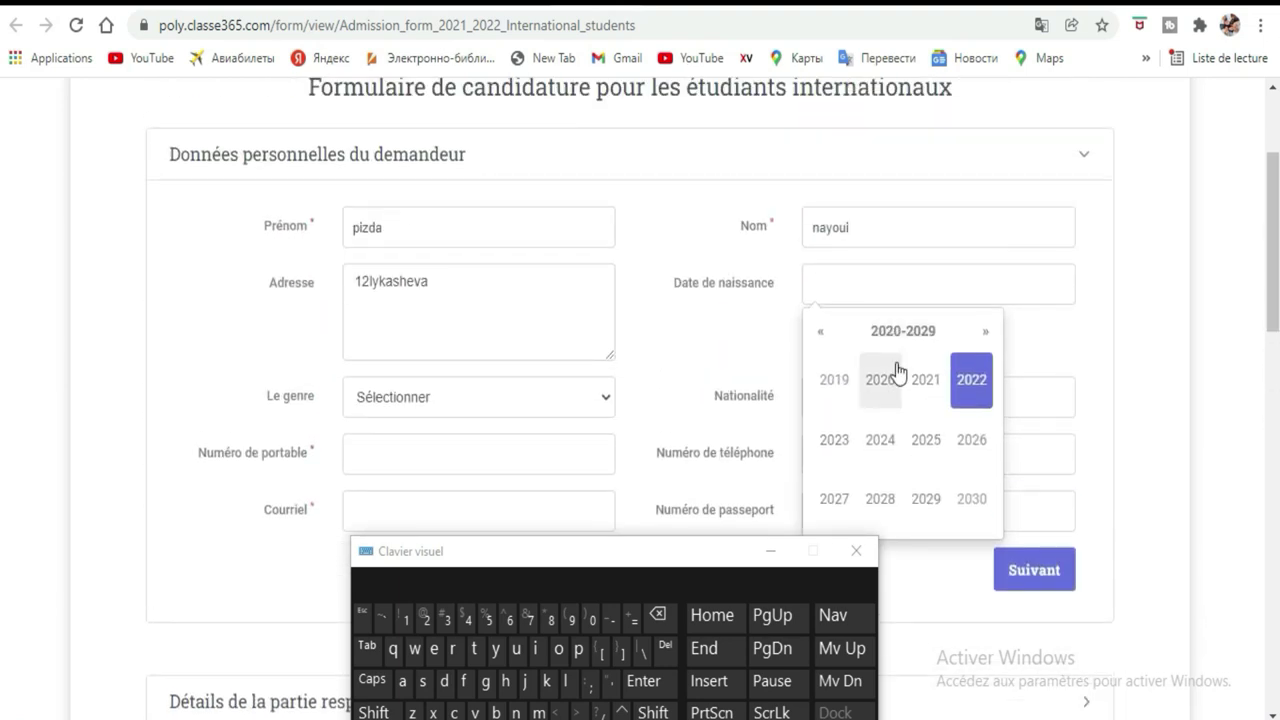
click(827, 337)
click(827, 337)
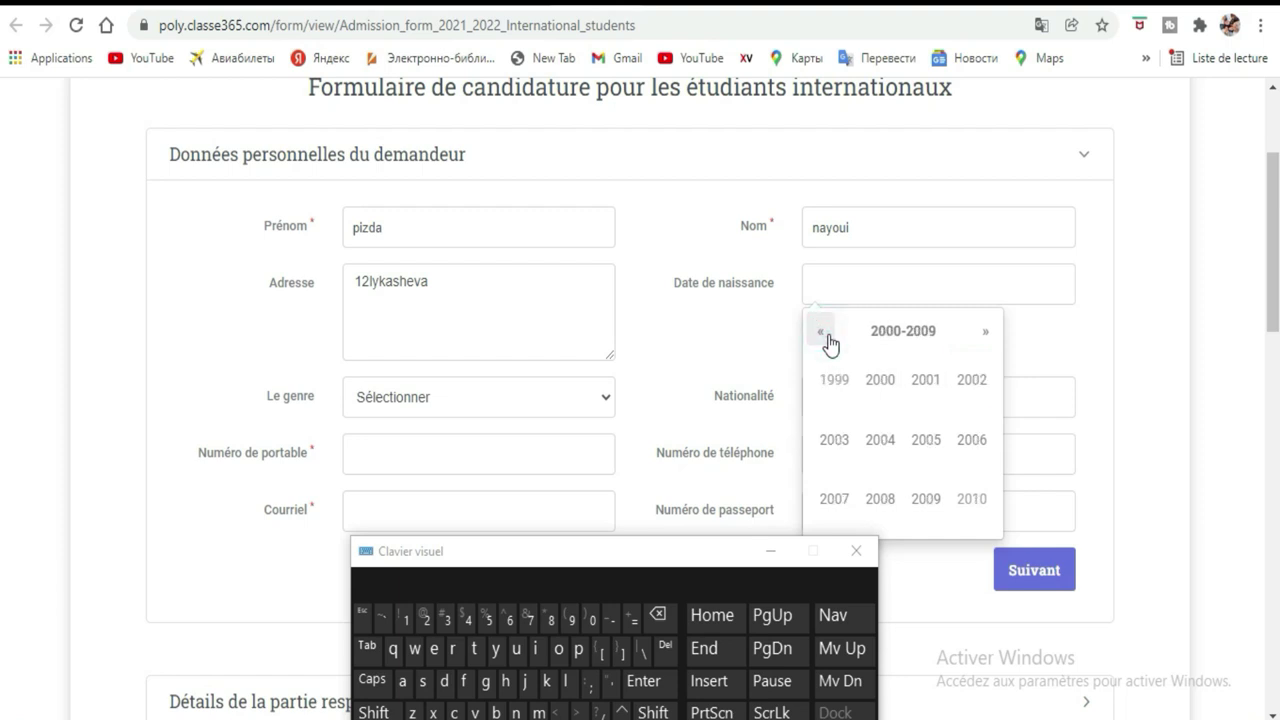
click(888, 442)
click(885, 392)
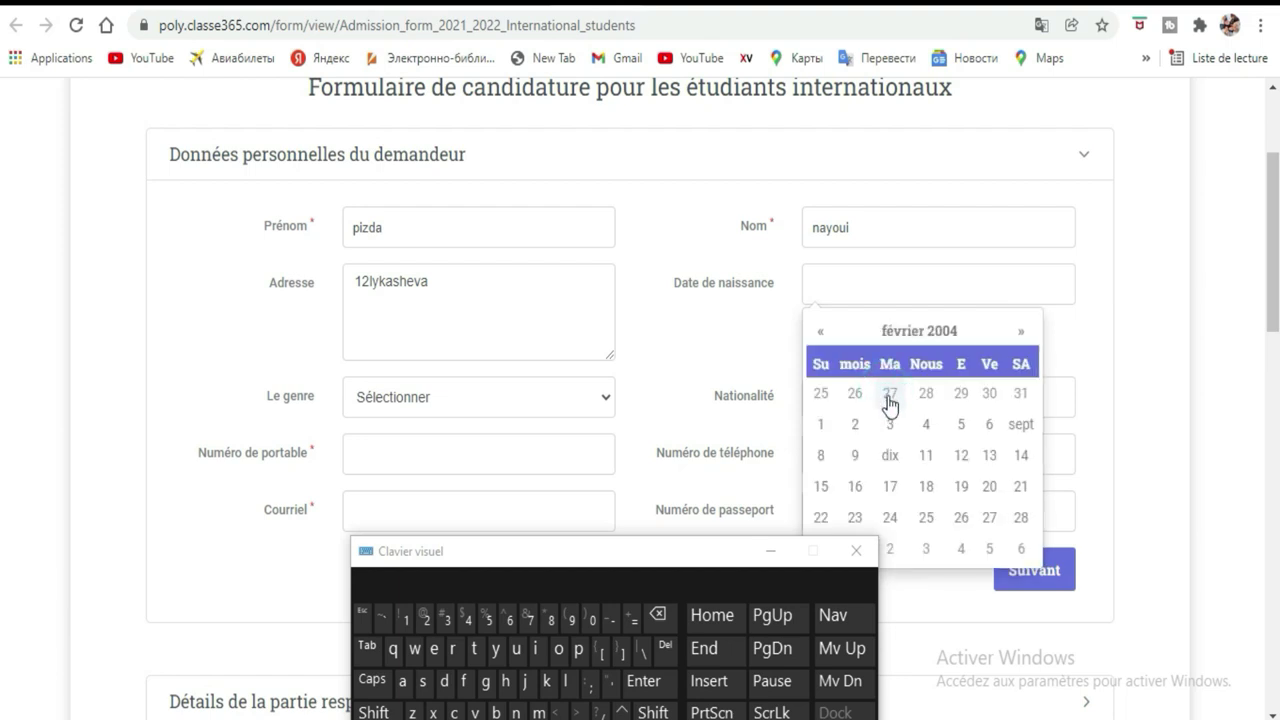
click(888, 396)
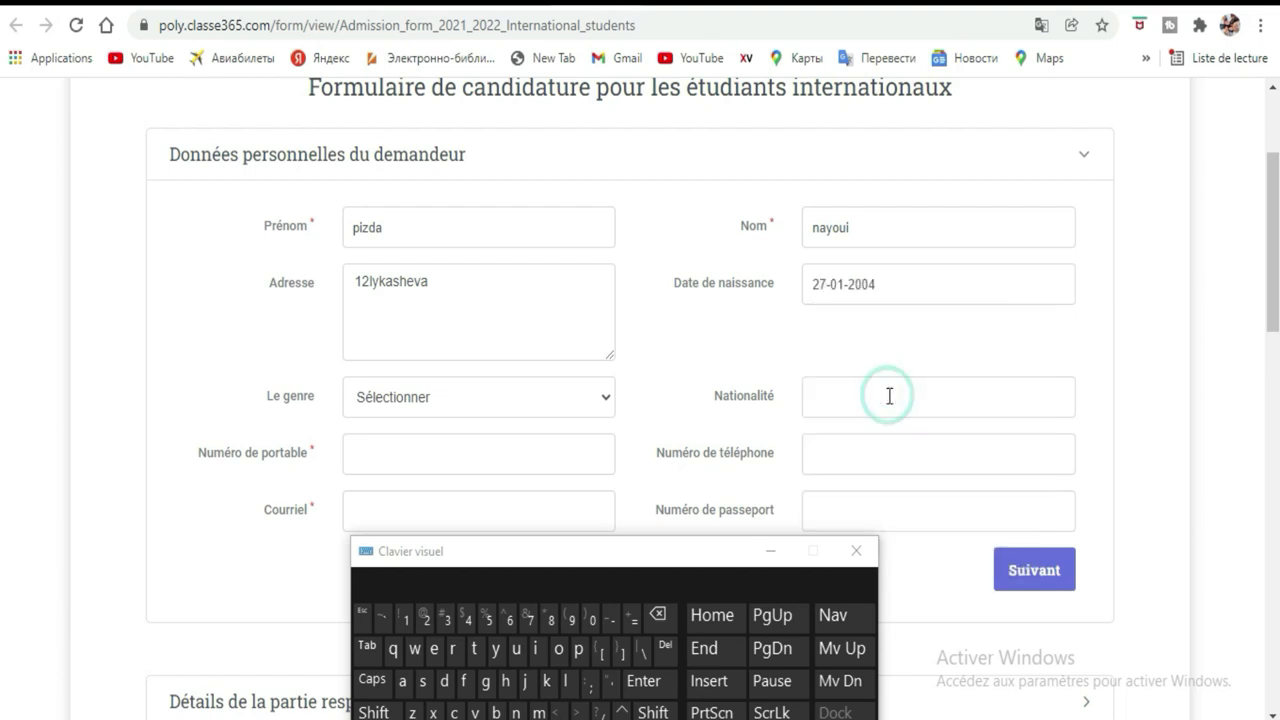
- Set the applicant's gender to Homme
scroll(650, 332, down, 2)
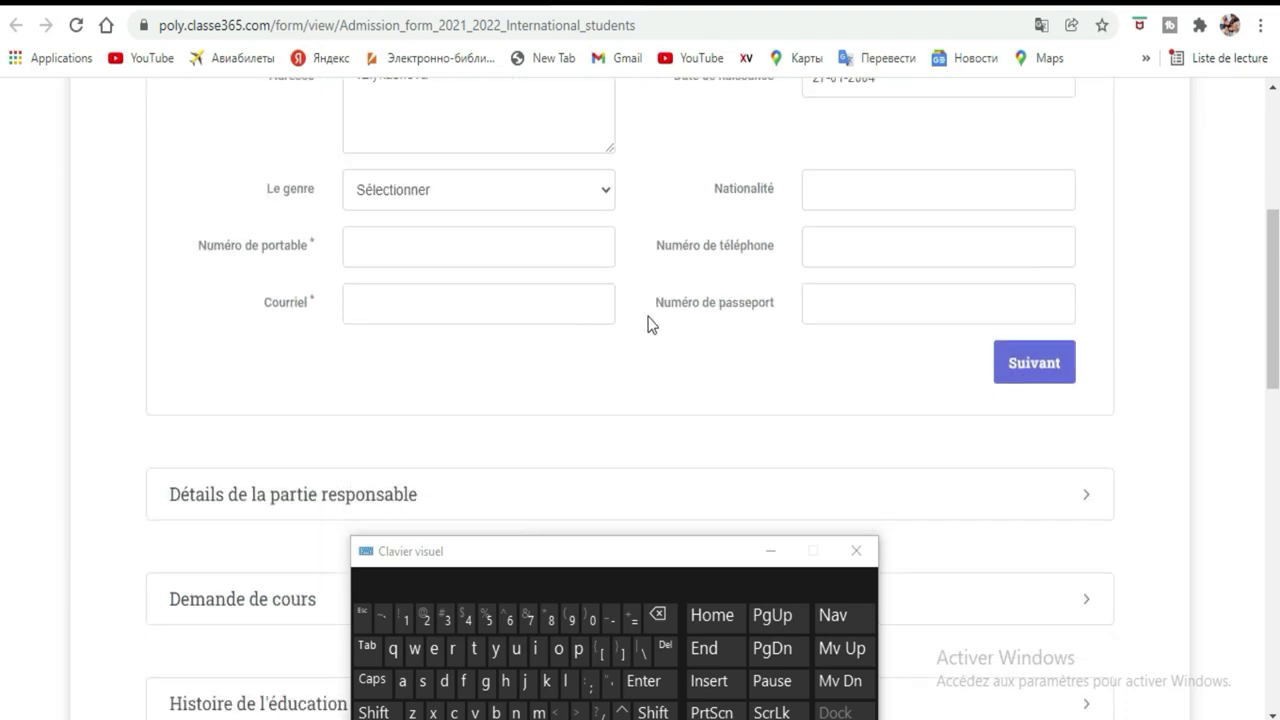
click(440, 206)
click(412, 240)
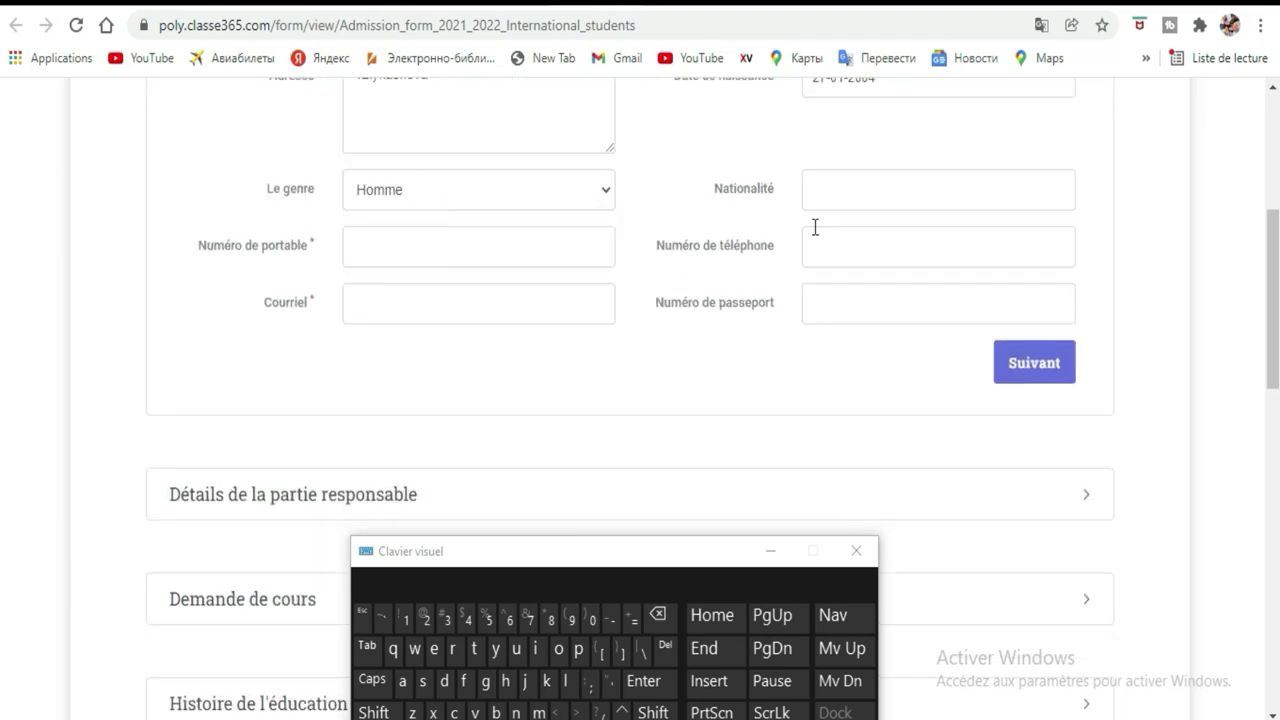
- Set the applicant's nationality to Côte d'Ivoire using the suggested autofill entry
click(925, 175)
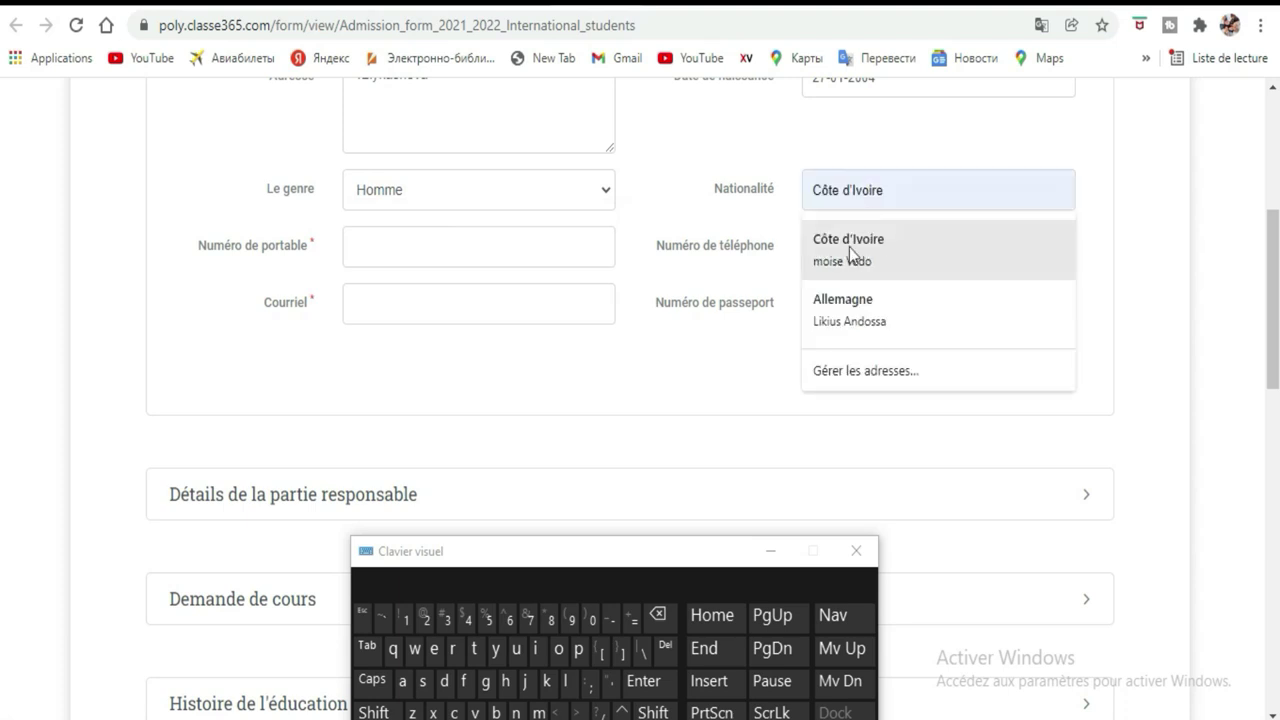
click(894, 280)
- Enter the applicant's mobile number with country code in the Numéro de portable field, moving the on-screen keyboard within reach
click(423, 246)
drag(474, 557, 461, 343)
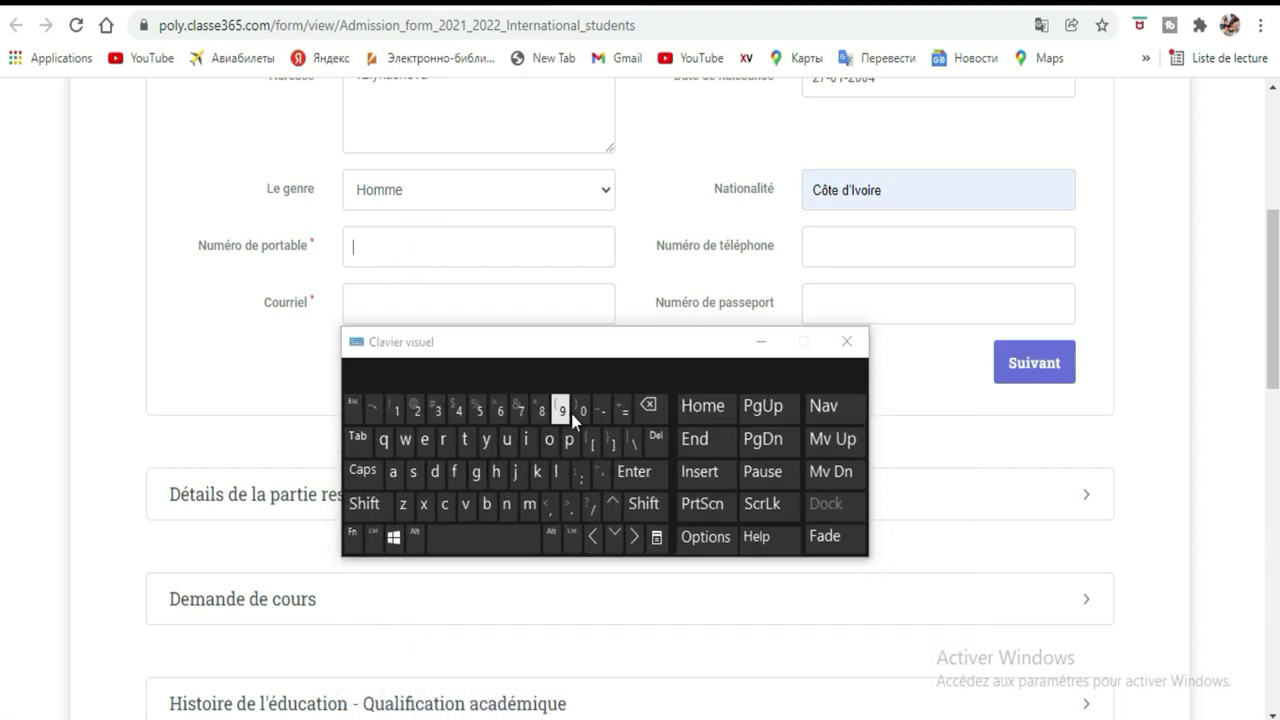
click(366, 504)
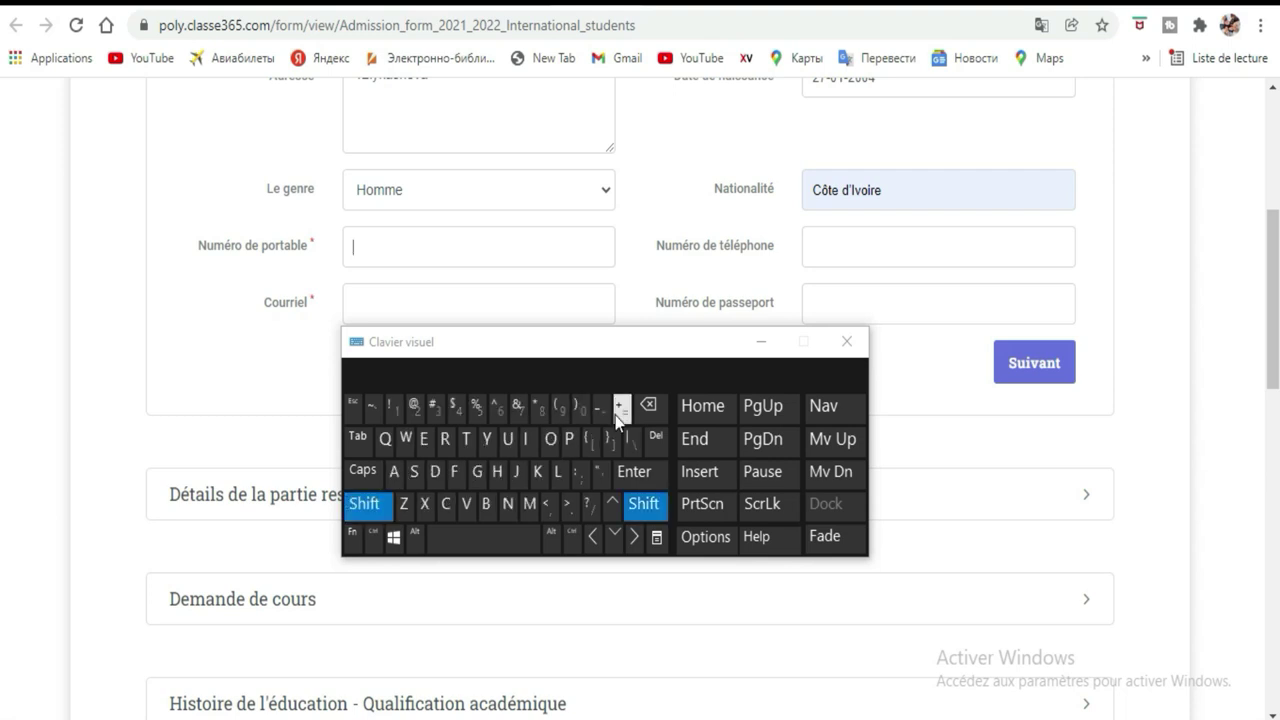
click(619, 409)
double_click(421, 410)
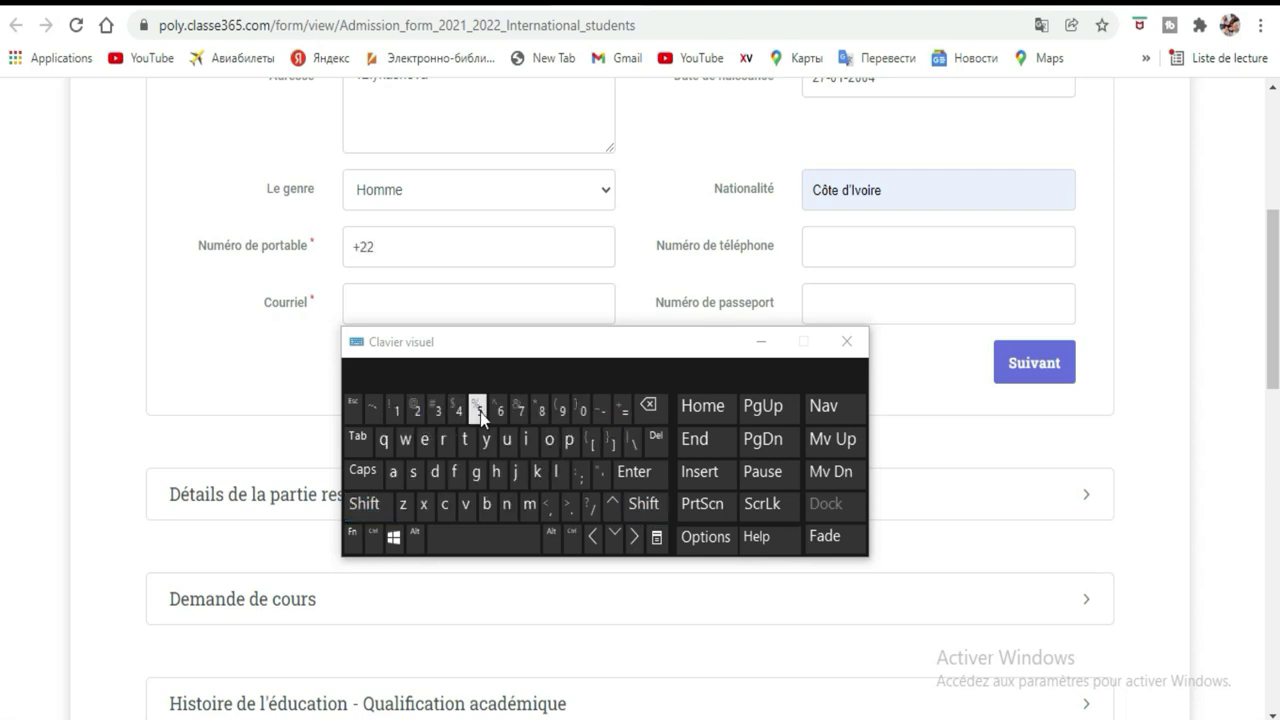
click(521, 410)
click(480, 414)
click(561, 412)
click(440, 414)
click(441, 415)
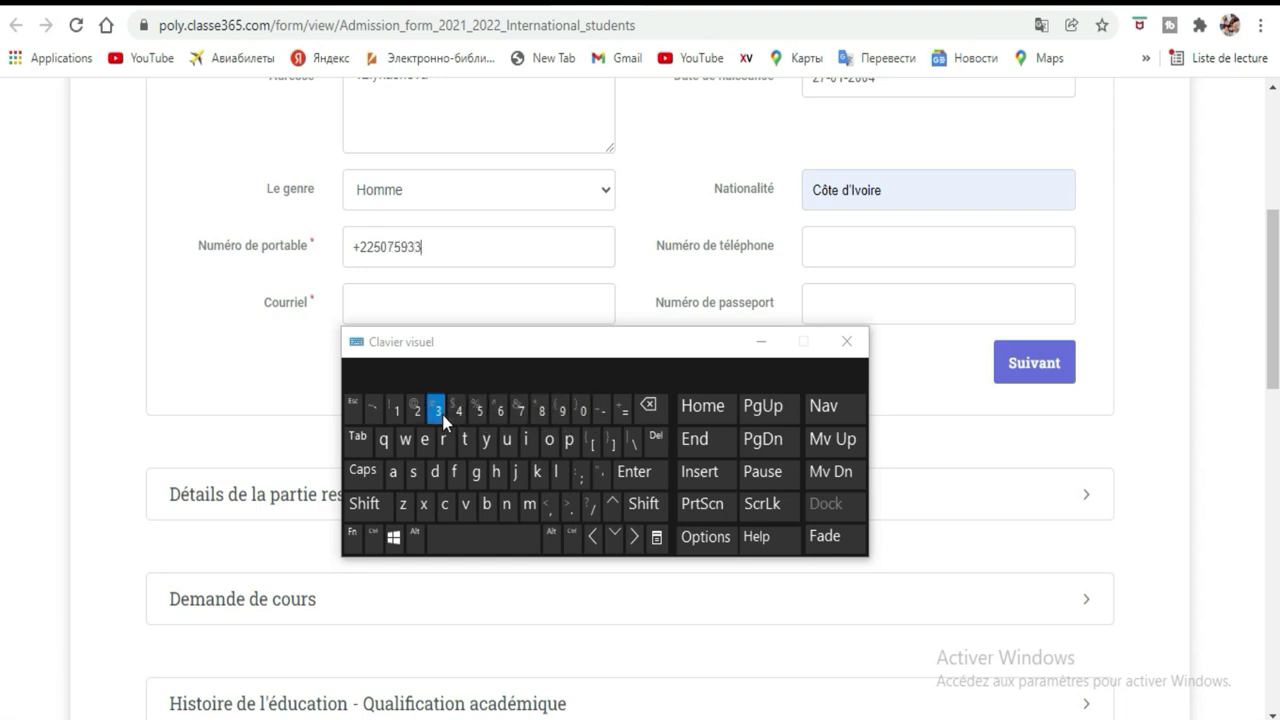
click(399, 414)
click(416, 414)
click(458, 412)
click(458, 412)
- Leave Numéro de téléphone blank and enter the applicant's e-mail address in the Courriel field, dismissing the ad notification
click(858, 249)
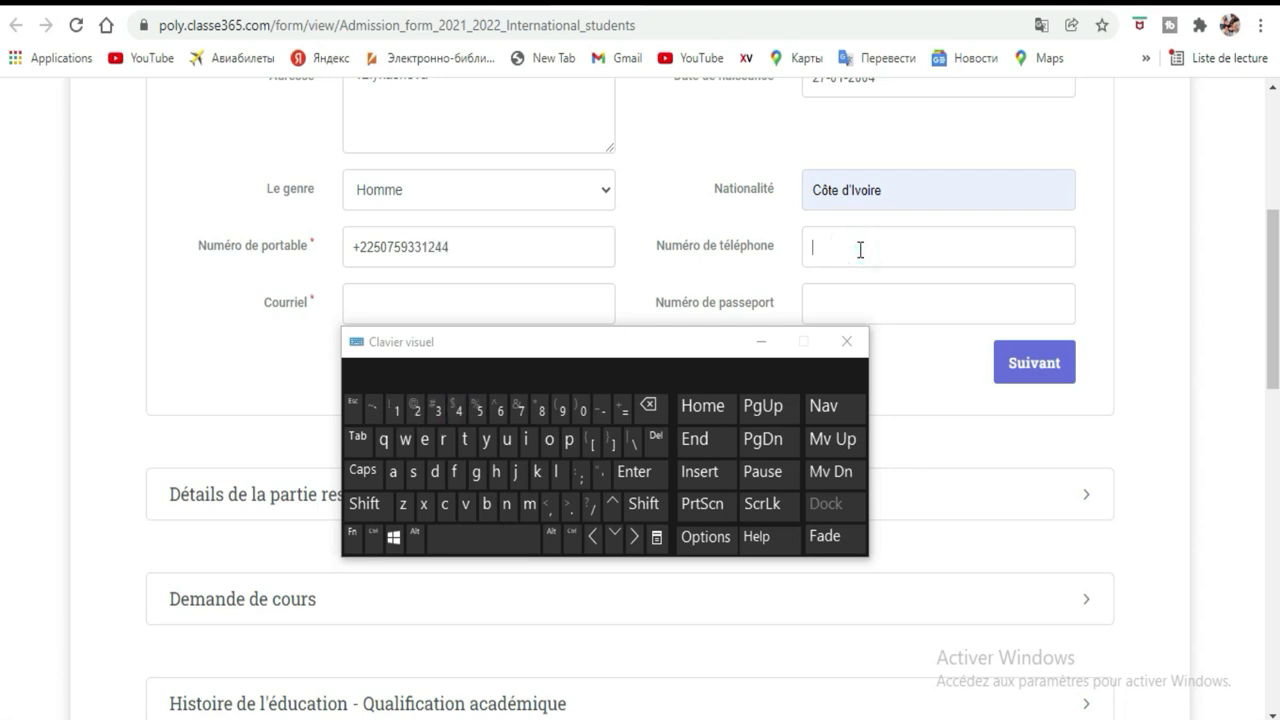
scroll(525, 220, down, 1)
click(500, 204)
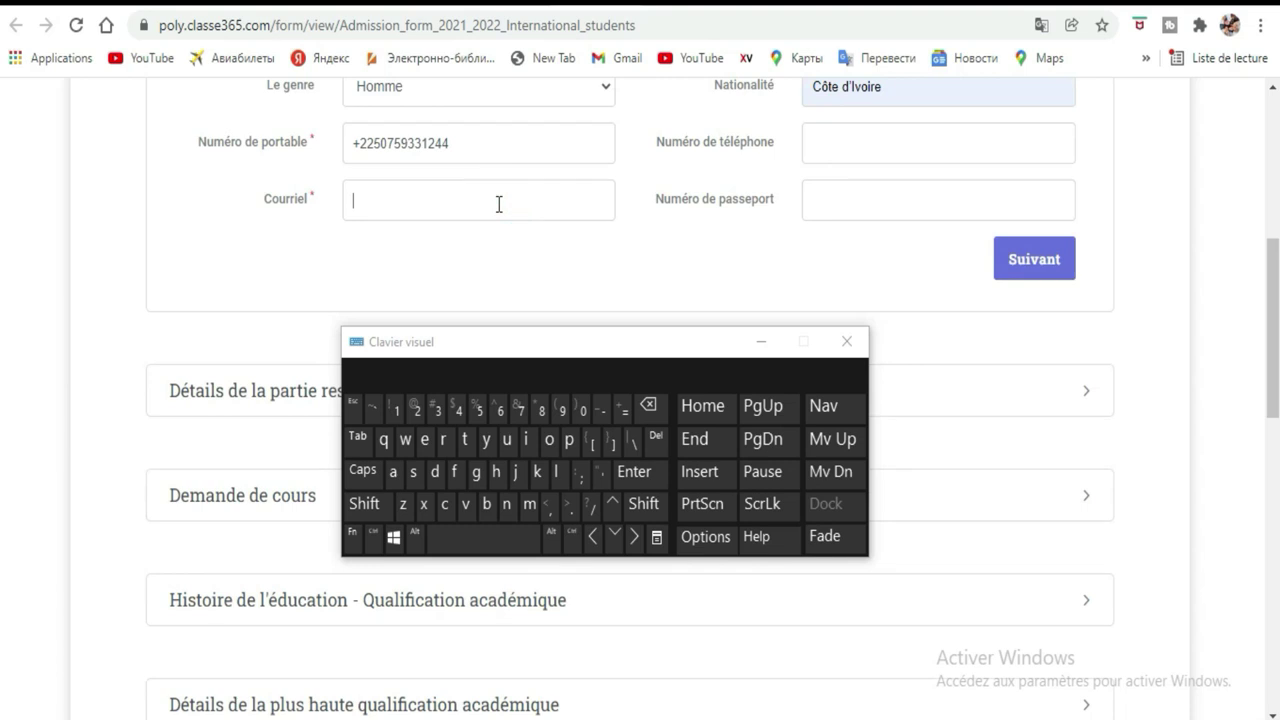
click(530, 504)
click(549, 440)
click(507, 504)
click(434, 473)
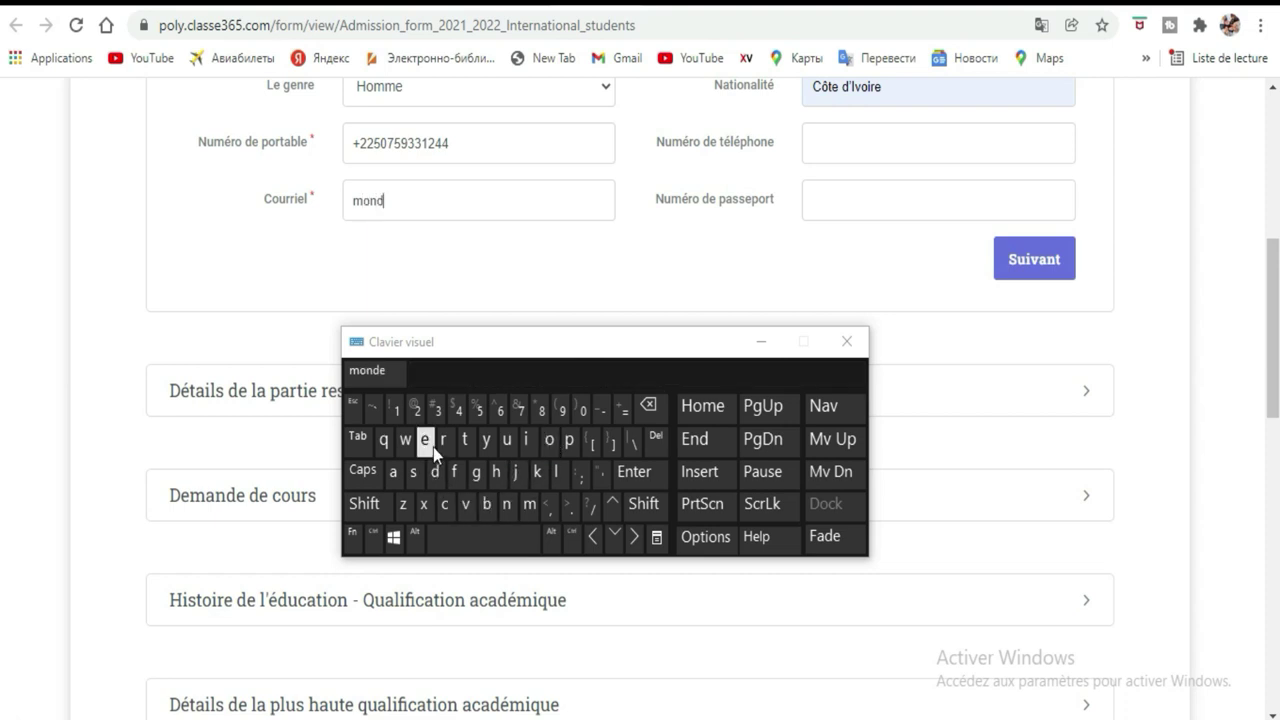
click(425, 440)
click(488, 505)
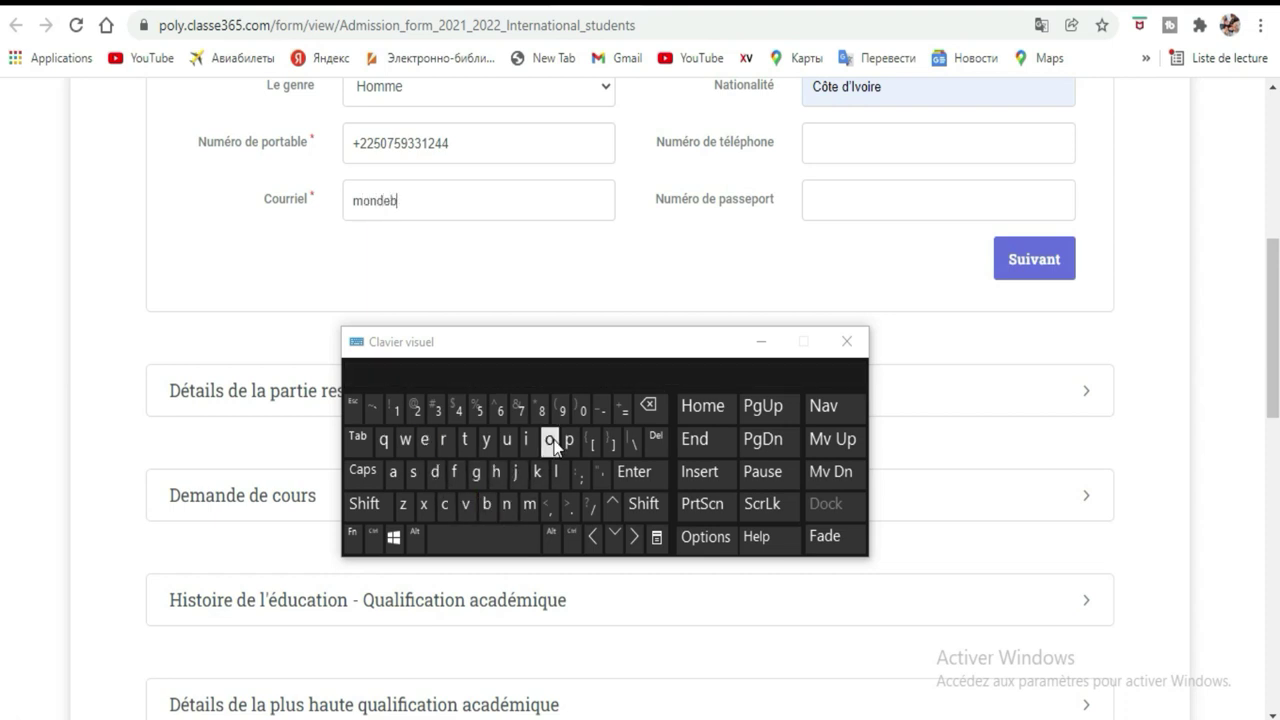
click(507, 442)
click(446, 440)
click(1256, 341)
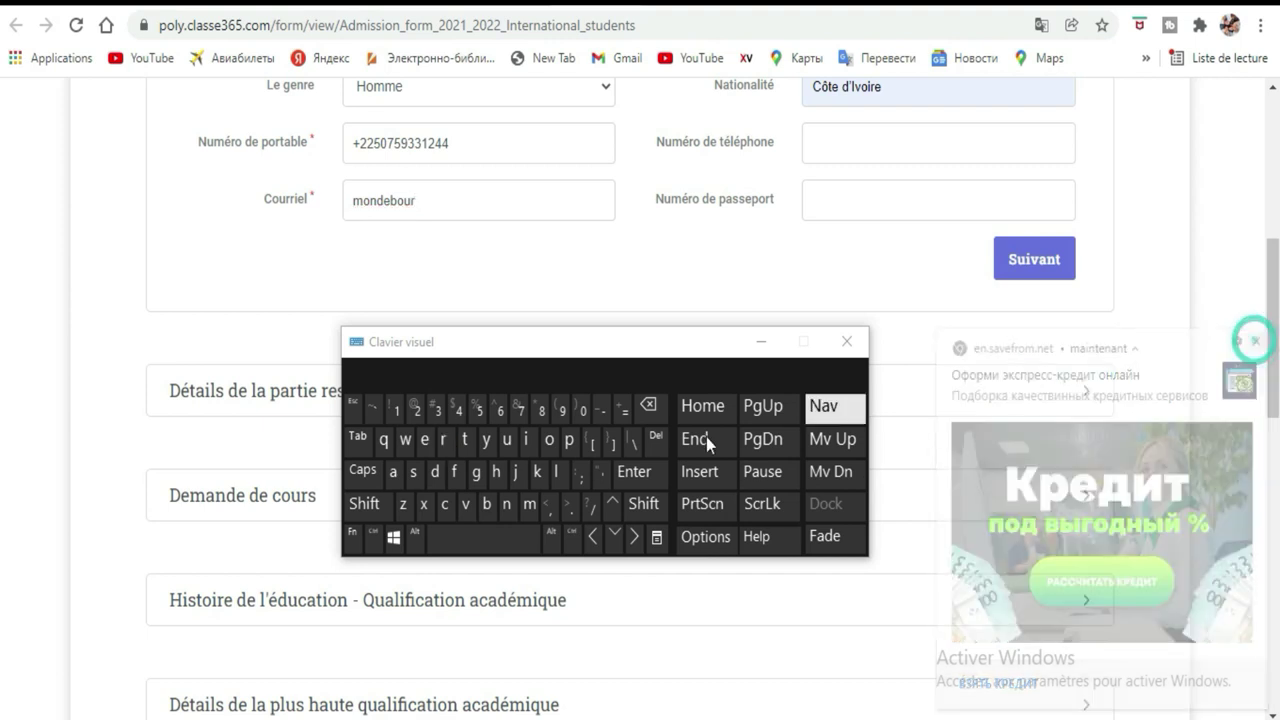
click(414, 472)
click(424, 439)
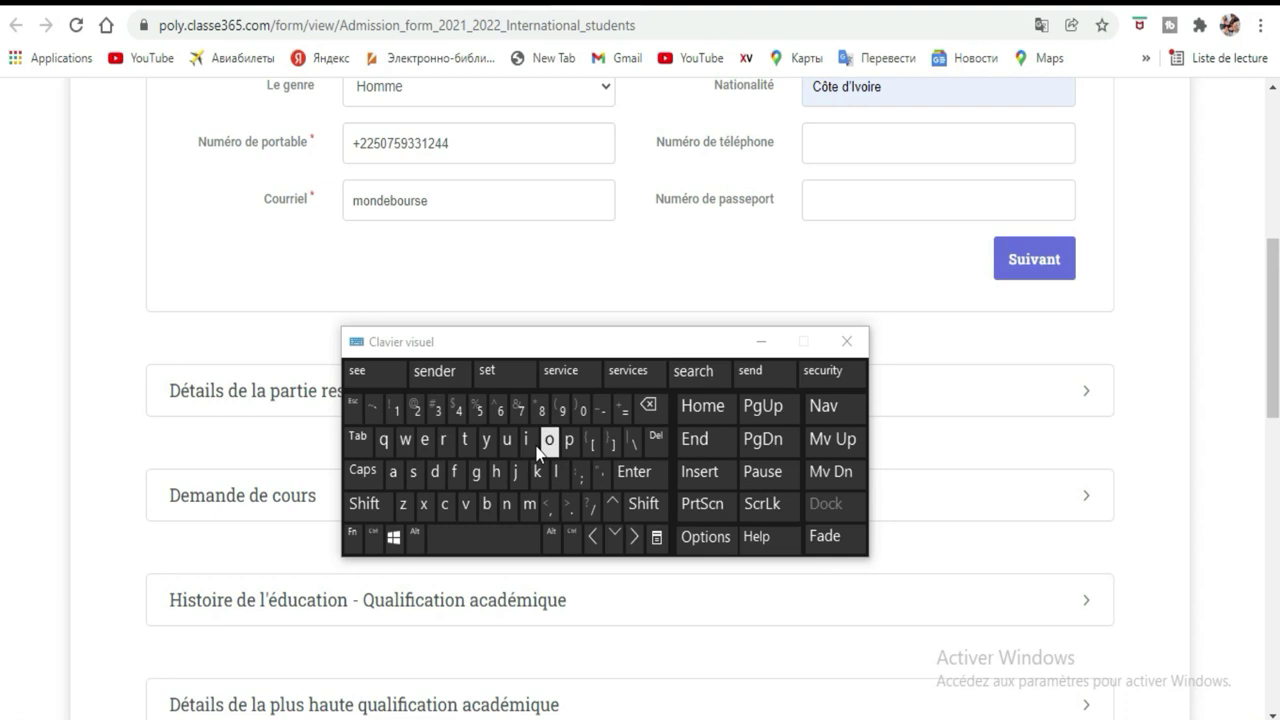
click(364, 504)
click(415, 405)
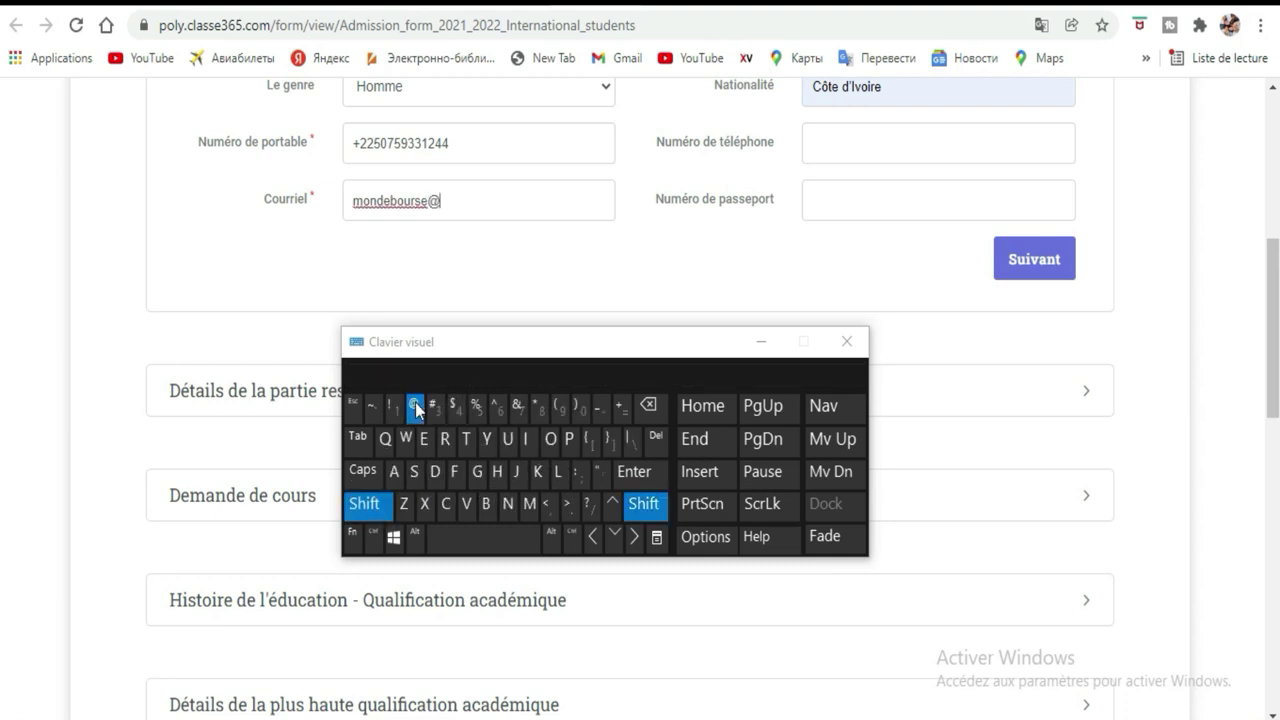
click(530, 512)
click(398, 472)
click(533, 445)
click(556, 471)
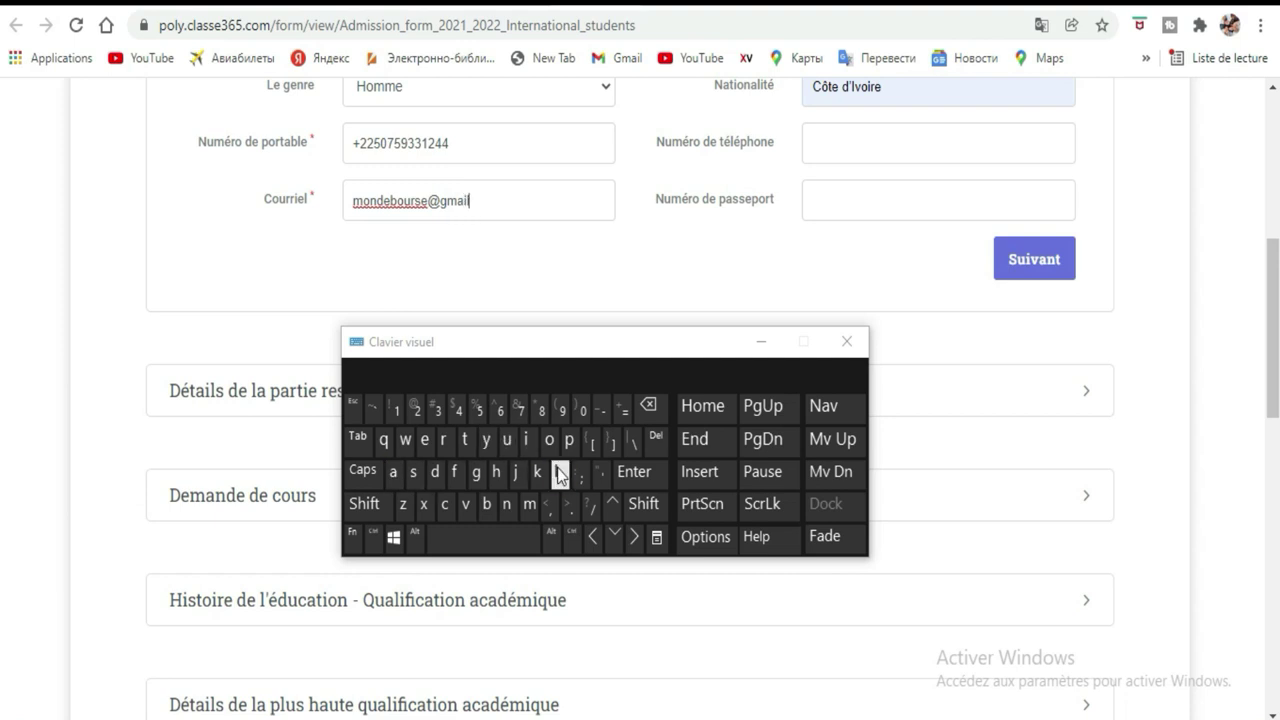
click(568, 505)
click(444, 504)
click(550, 441)
click(530, 504)
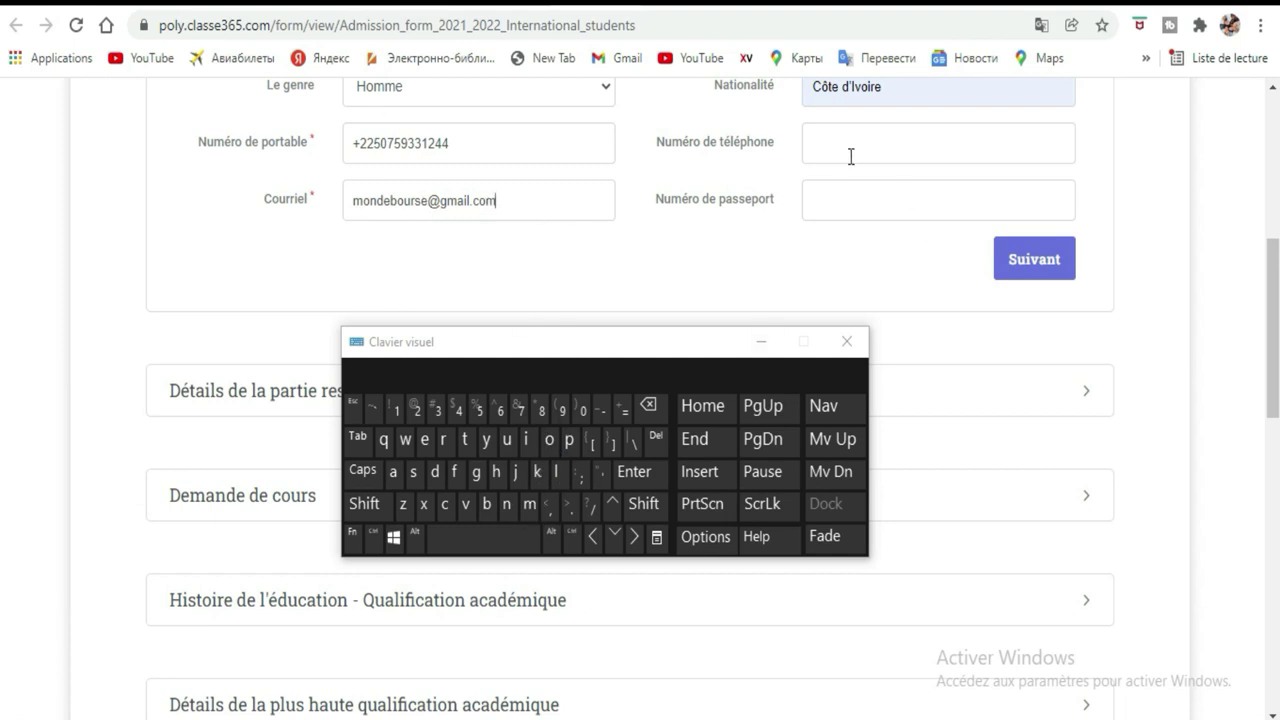
- Enter the applicant's passport number and continue to the Détails de la partie responsable section
click(860, 215)
click(476, 412)
click(471, 443)
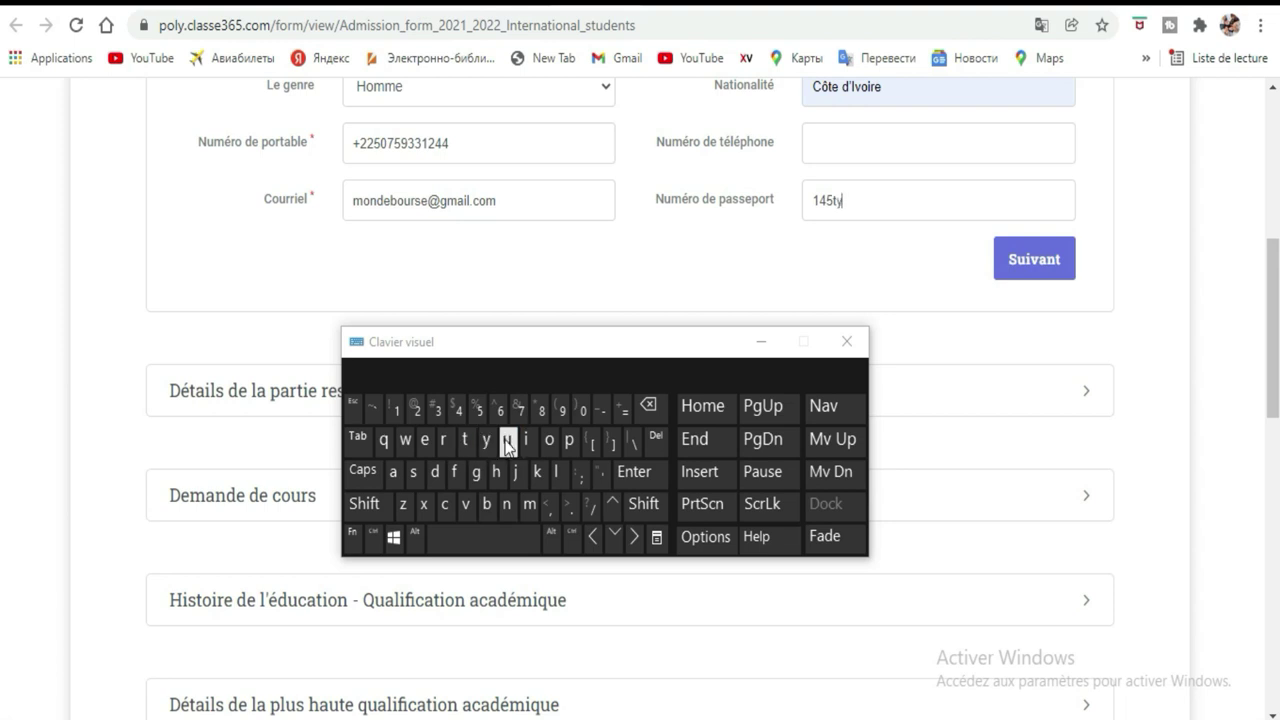
click(541, 410)
click(562, 410)
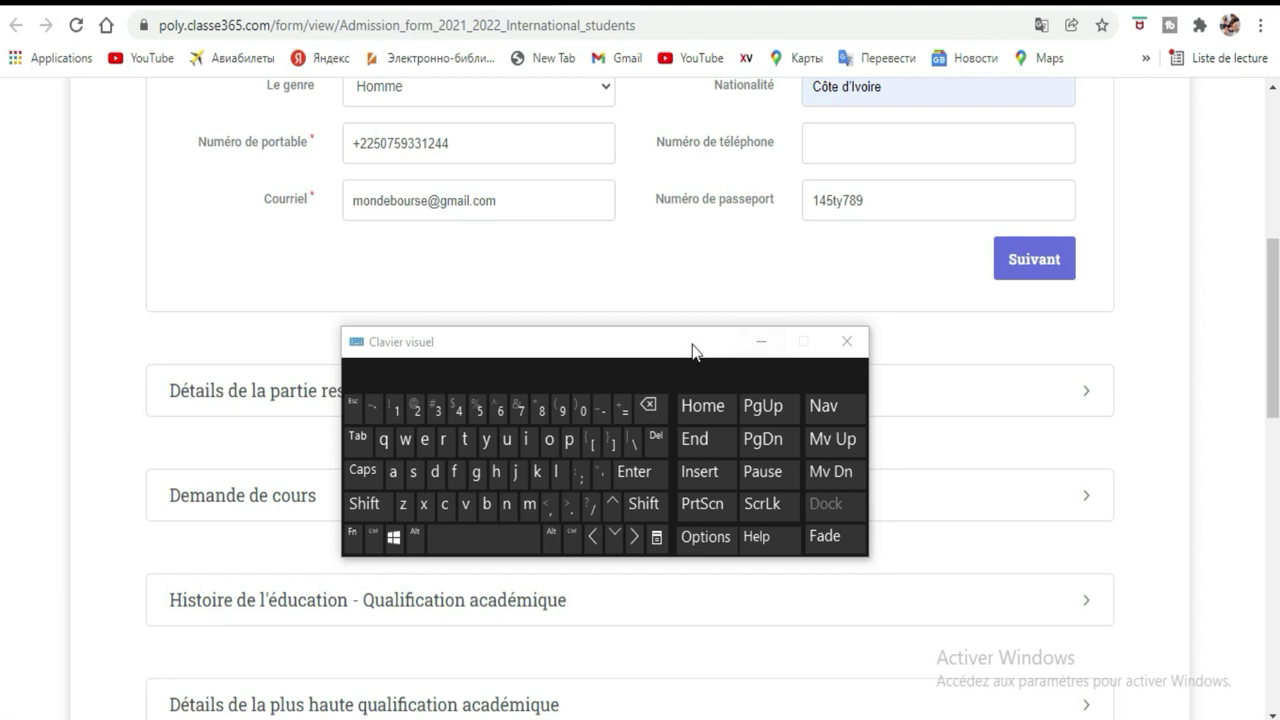
drag(691, 349, 691, 440)
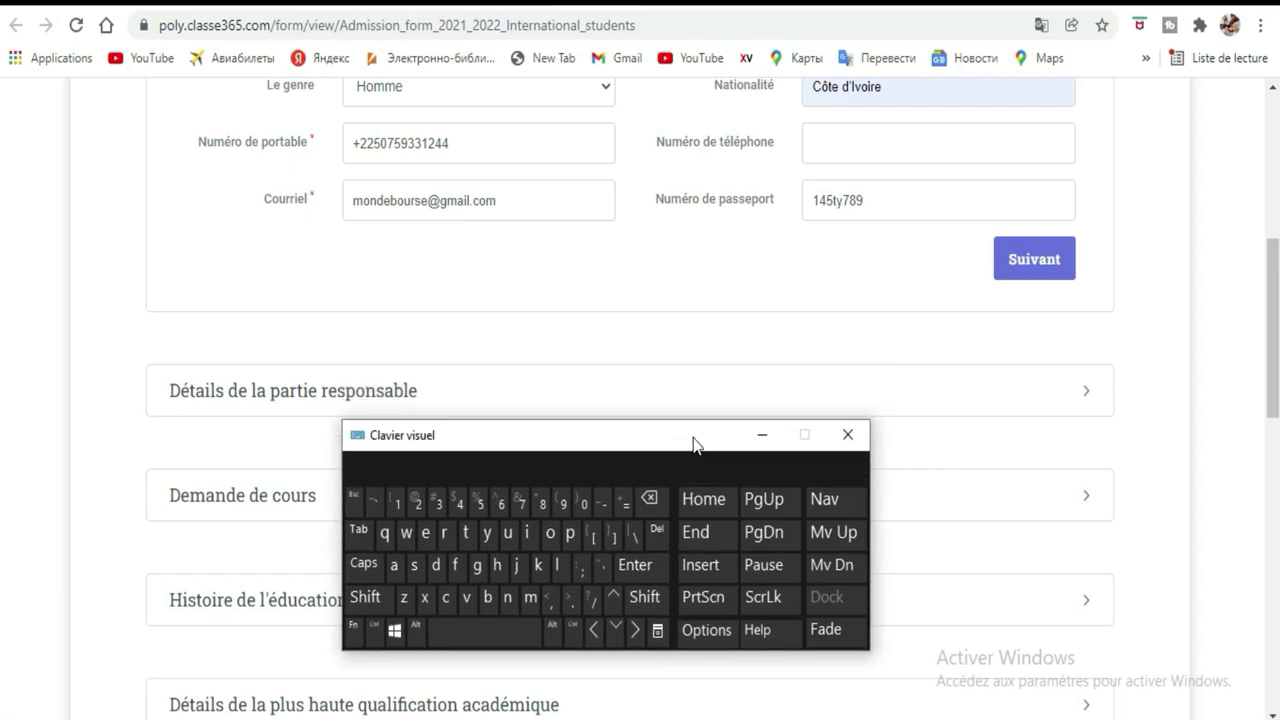
click(1027, 275)
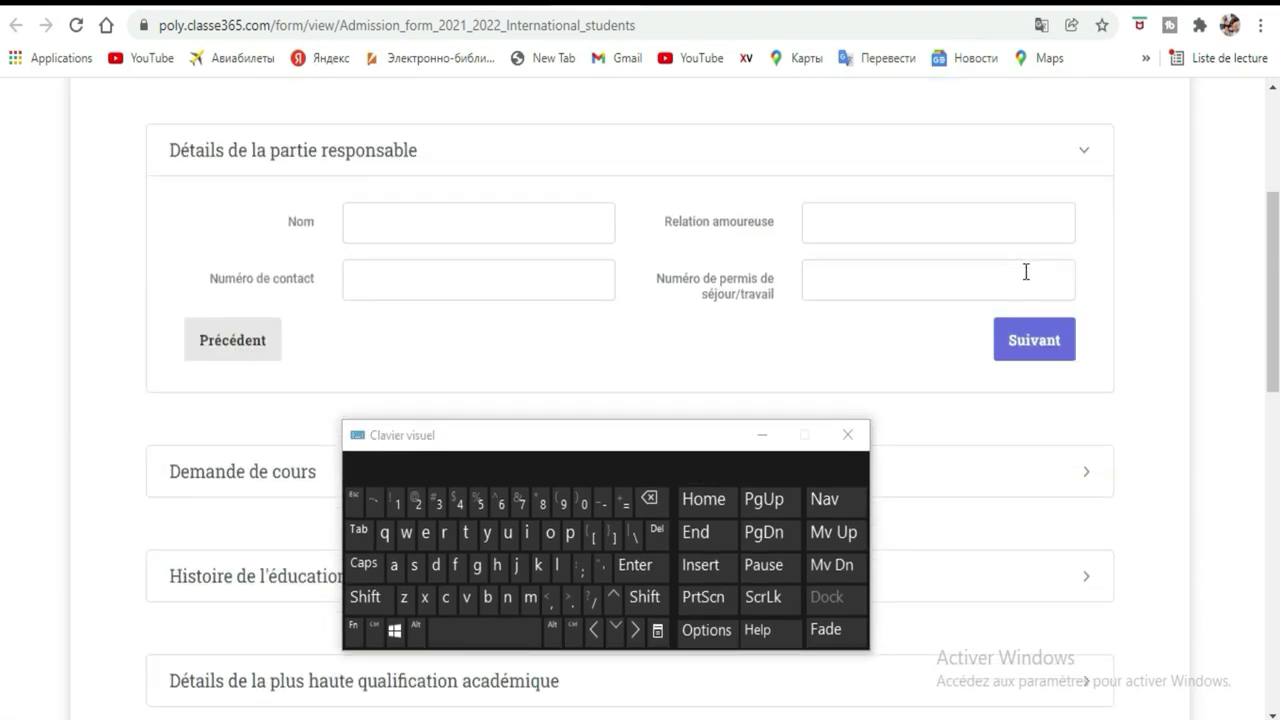
- Examine the fields of the Détails de la partie responsable section and the form sections around it
scroll(648, 228, up, 2)
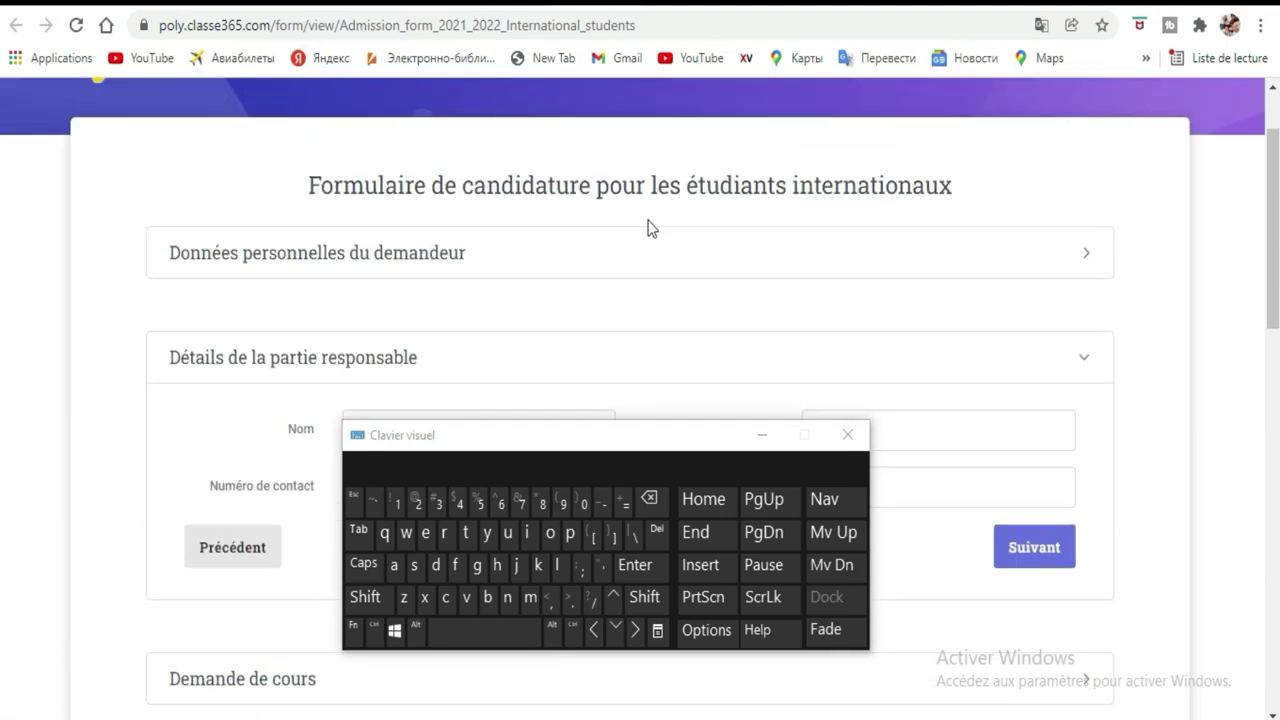
scroll(648, 228, down, 4)
scroll(648, 228, up, 5)
scroll(648, 228, down, 4)
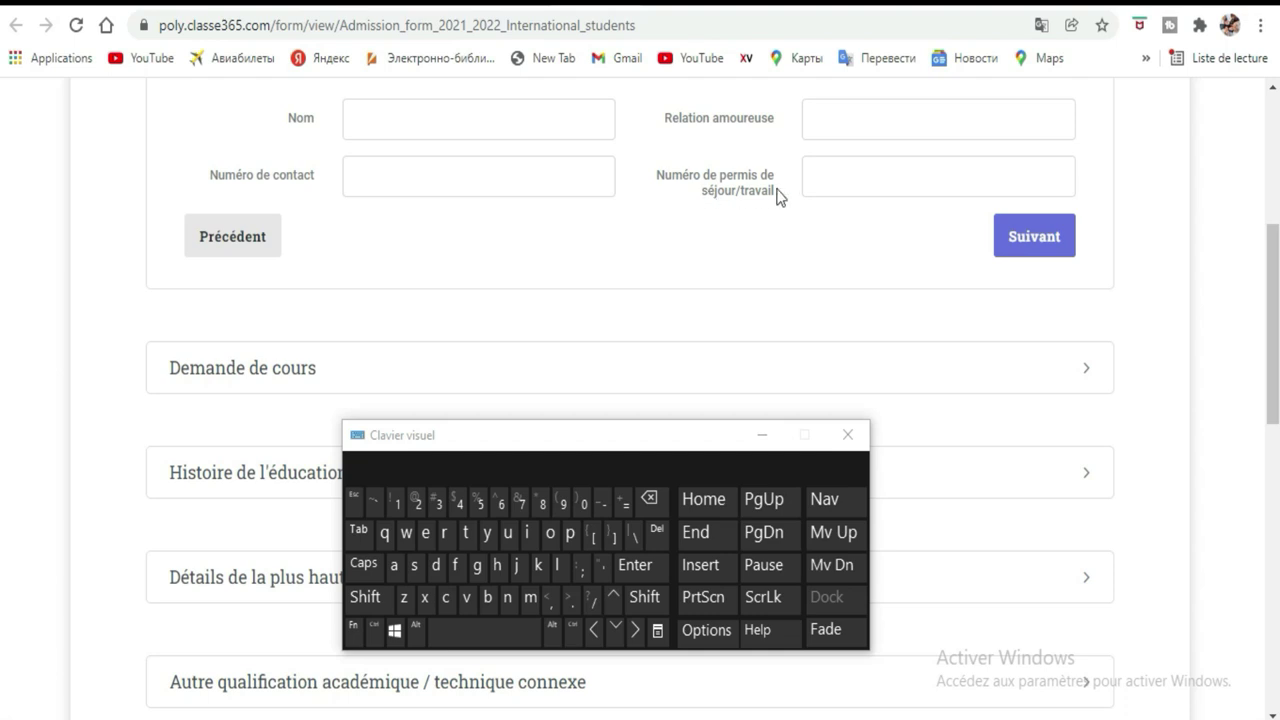
scroll(780, 194, down, 1)
scroll(700, 188, up, 2)
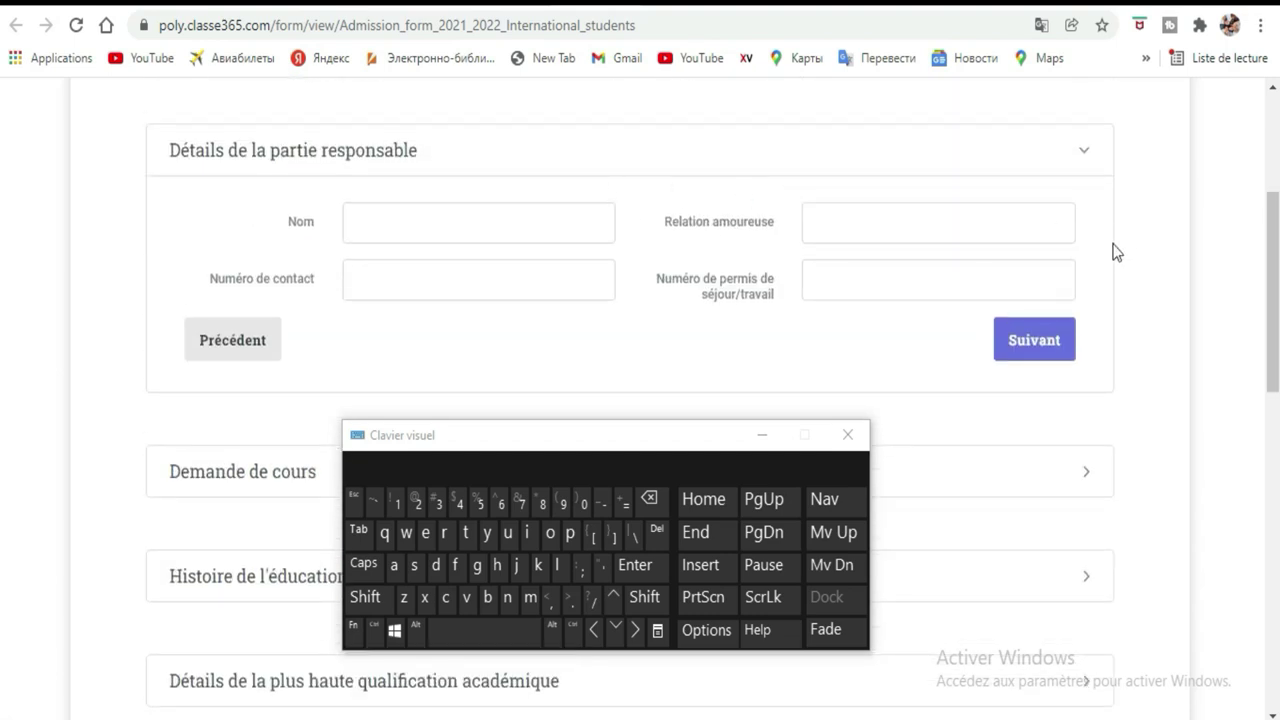
scroll(778, 280, down, 1)
scroll(778, 285, down, 1)
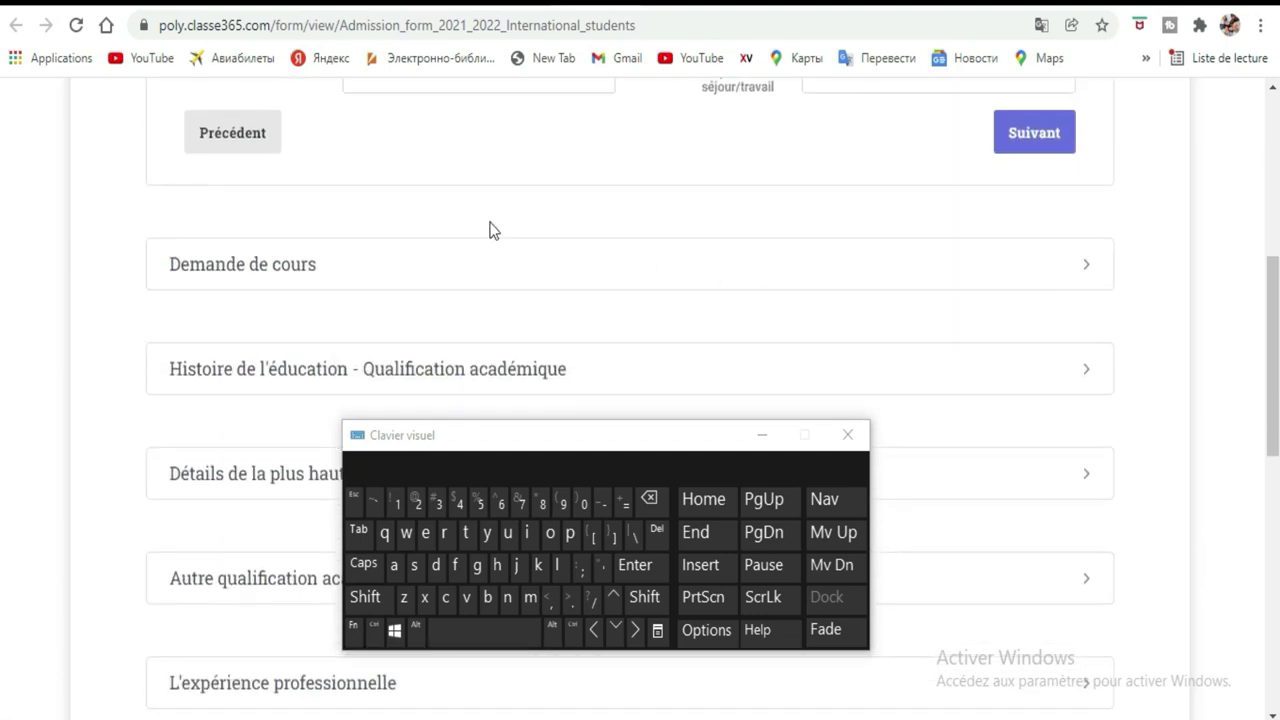
scroll(619, 258, up, 2)
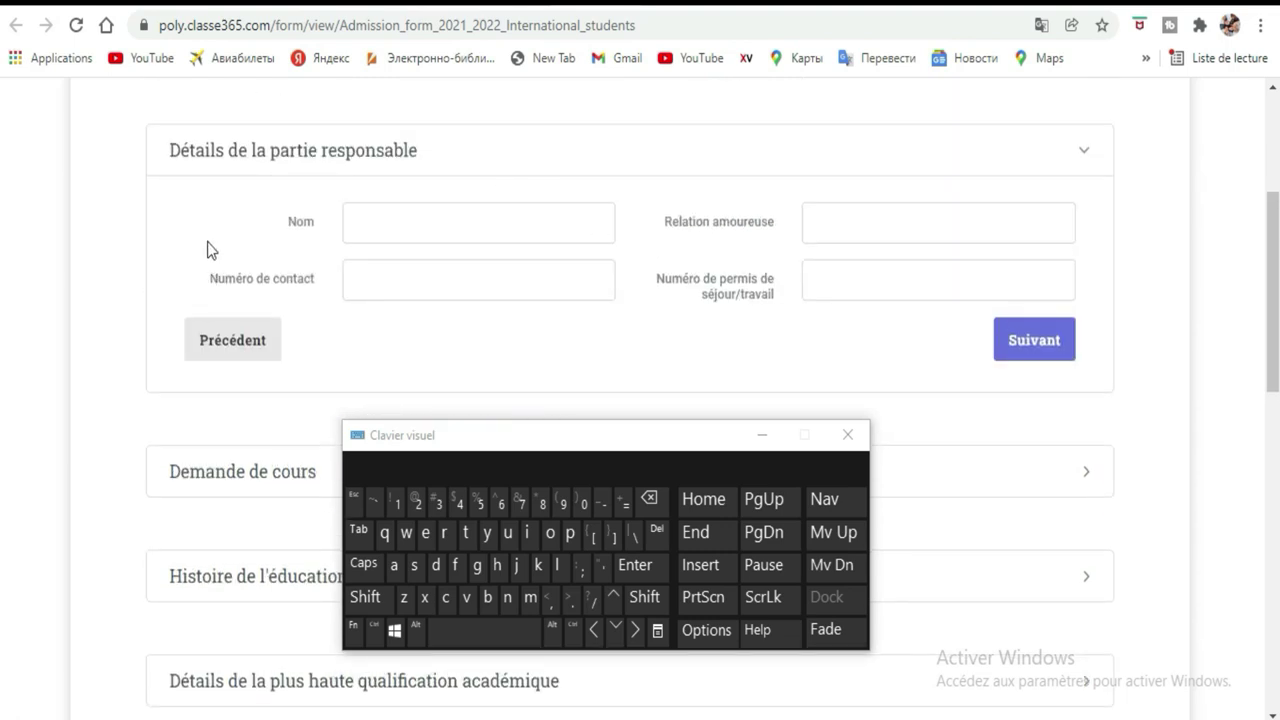
- Leave the responsible party fields blank and continue to the Demande de cours section
click(474, 214)
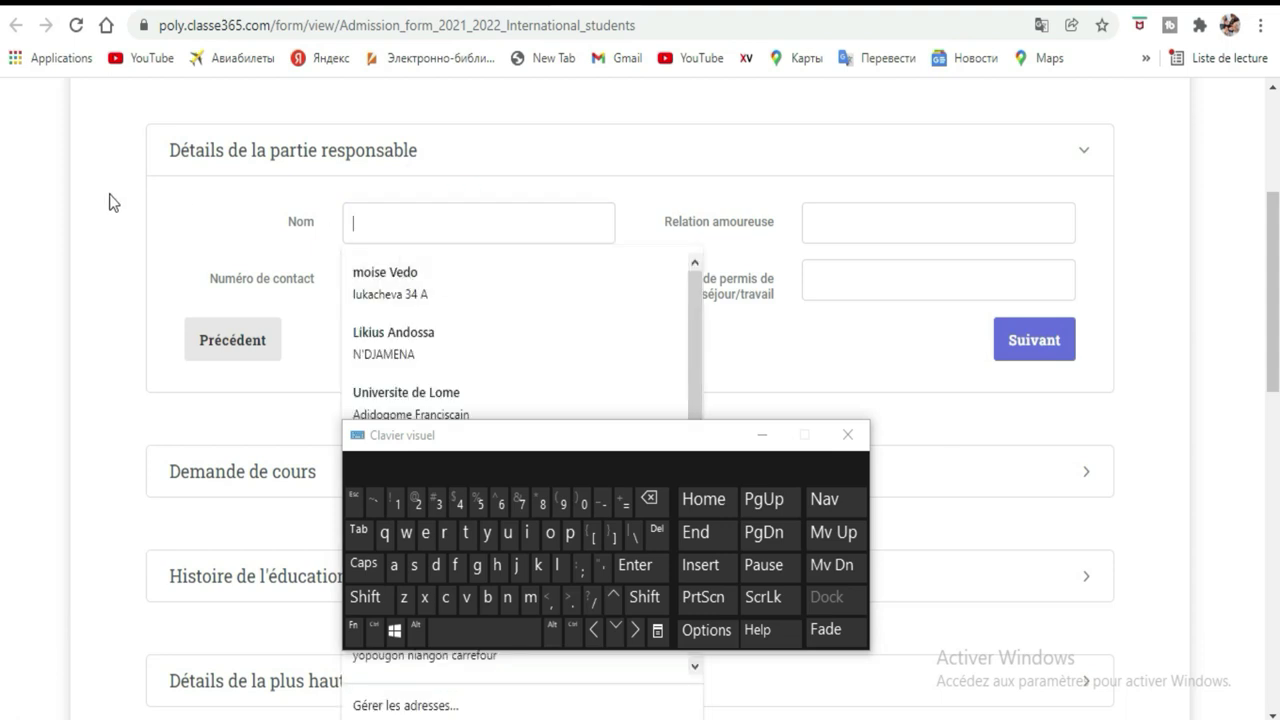
click(166, 234)
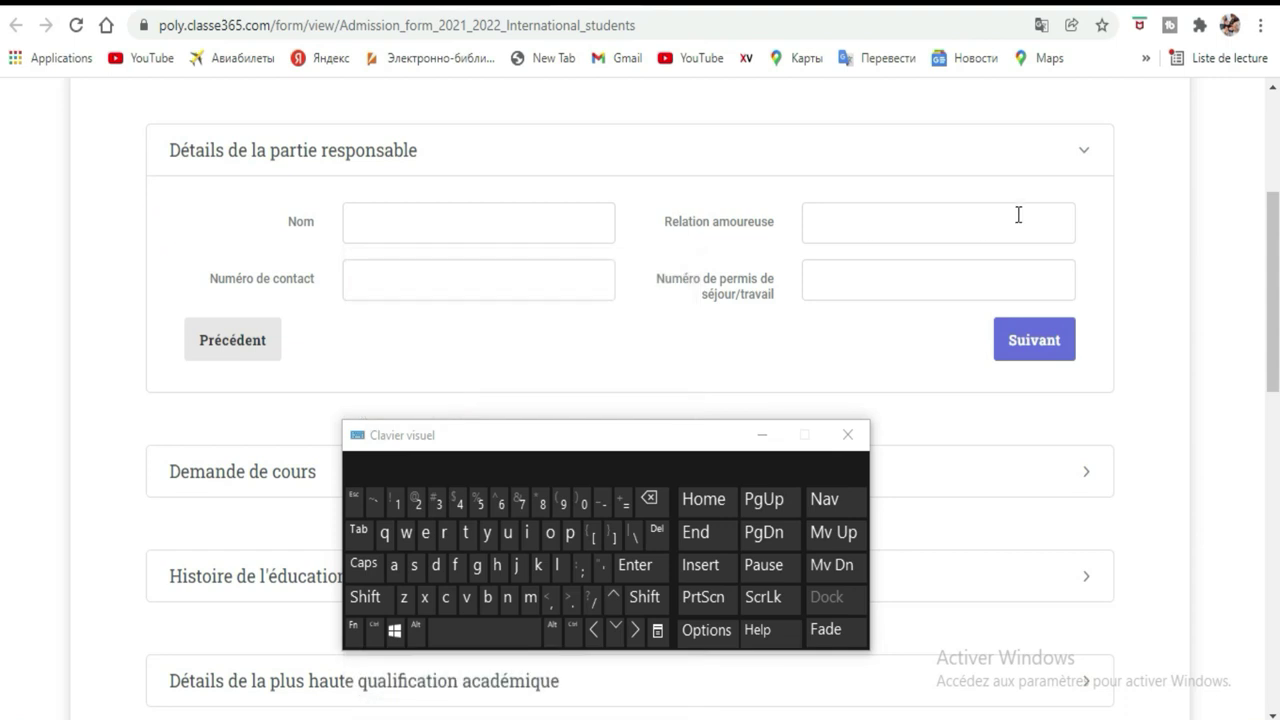
click(1038, 338)
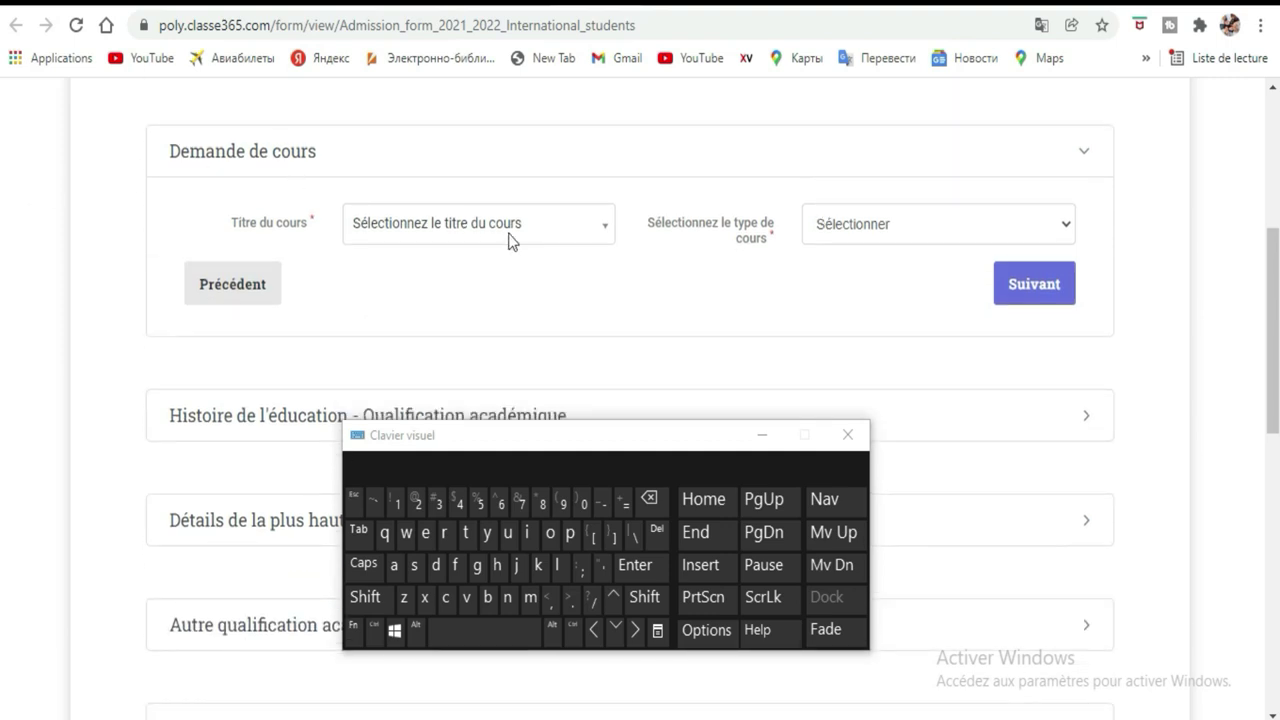
- Minimize the on-screen keyboard and choose Diplôme en informatique (Big Data Analytics) as the course title
click(591, 231)
click(602, 228)
click(760, 435)
click(601, 233)
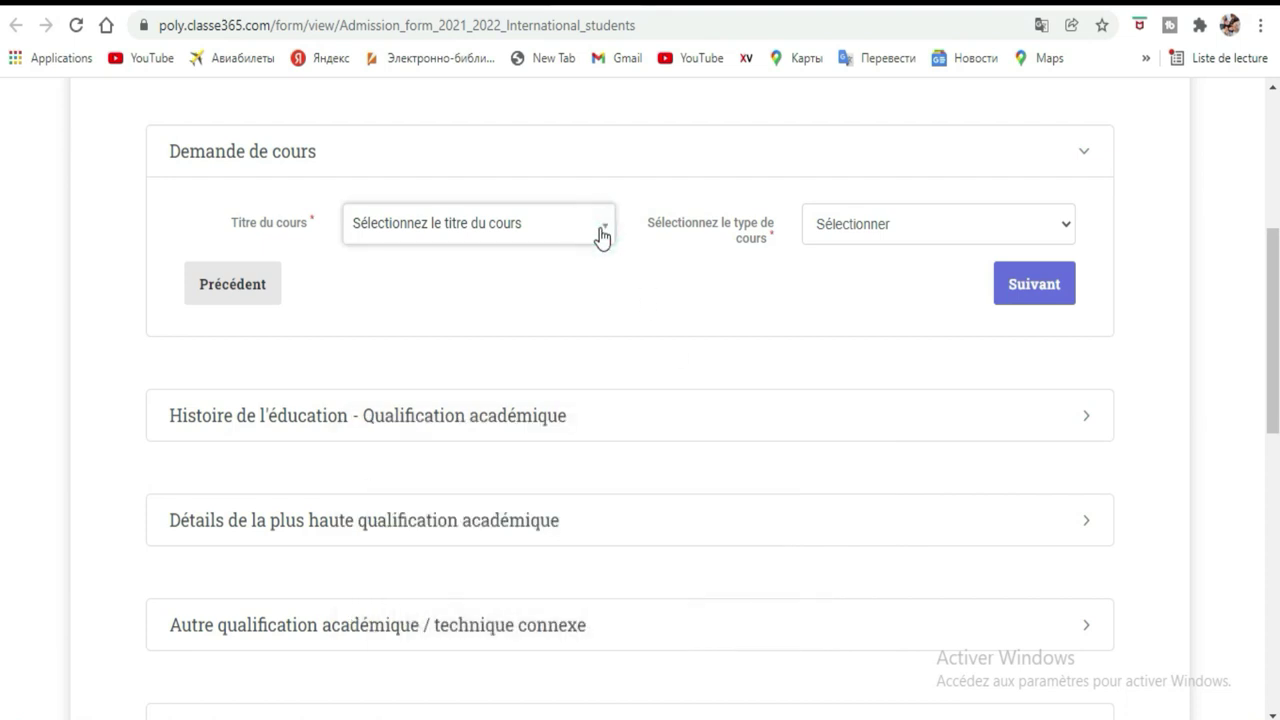
click(601, 233)
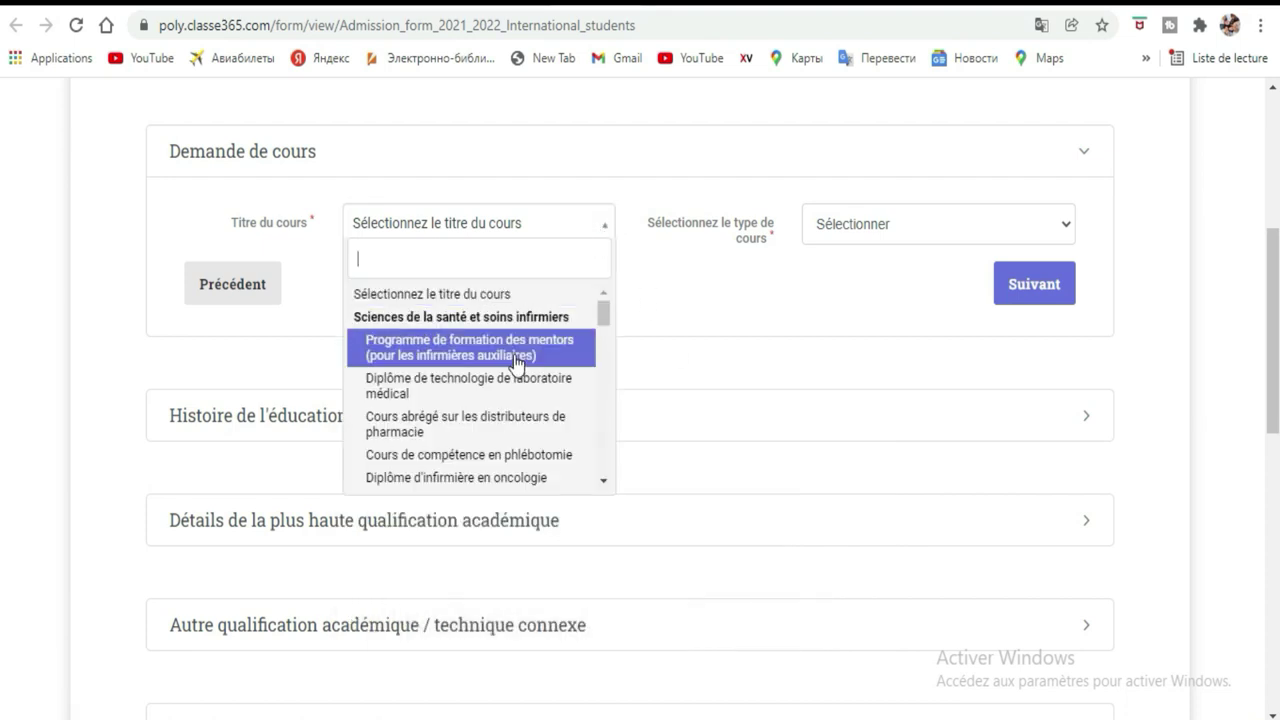
scroll(517, 362, down, 5)
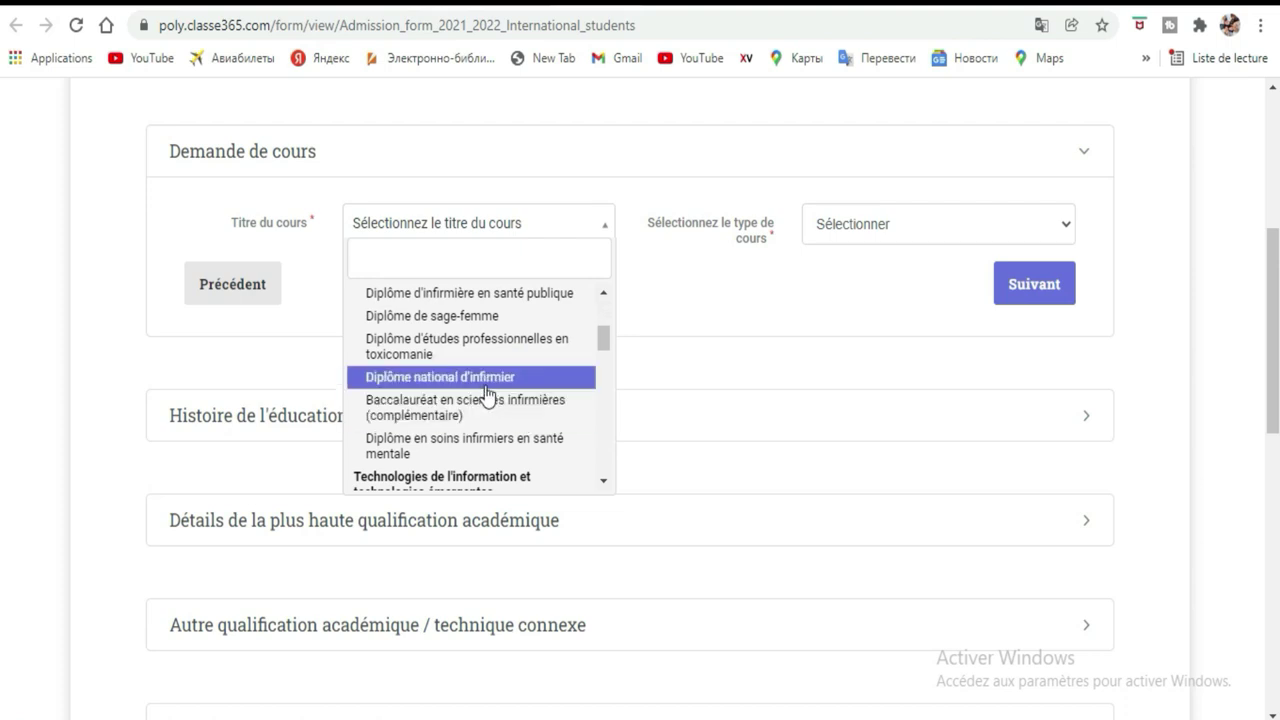
scroll(487, 390, down, 4)
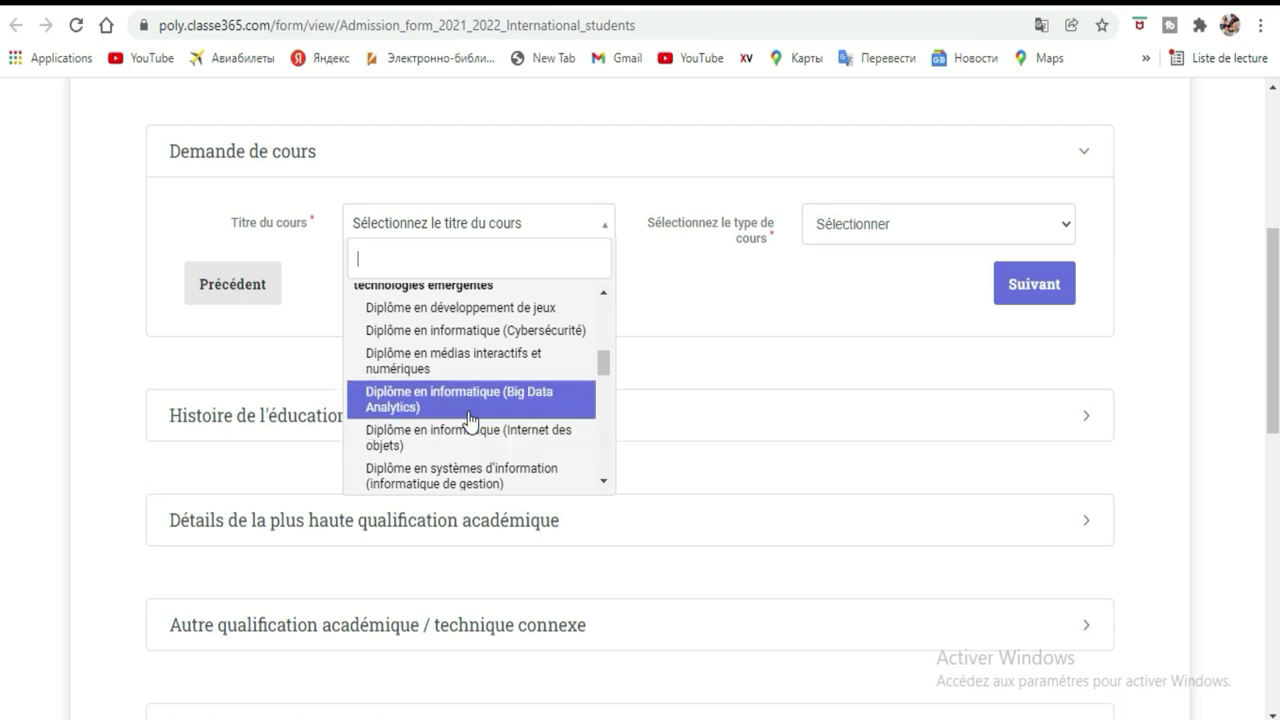
click(469, 418)
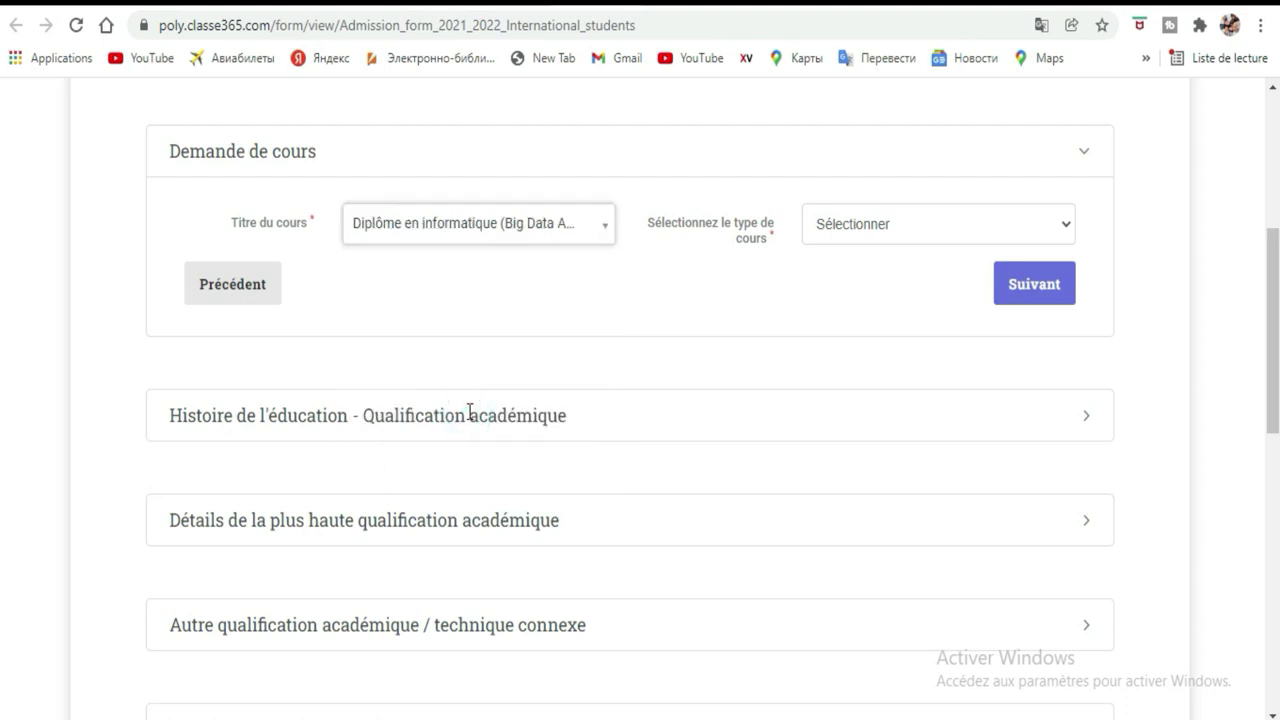
- Set the course type to À temps plein and continue to the Histoire de l'éducation - Qualification académique section
click(900, 241)
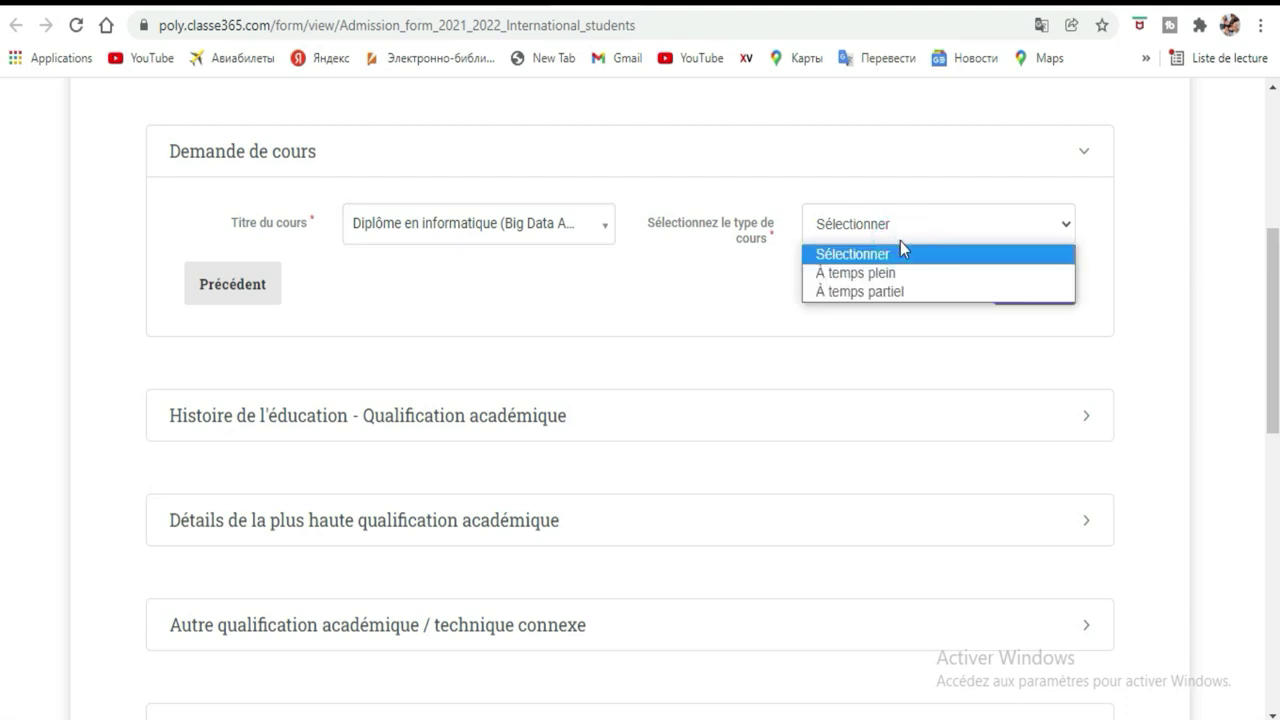
click(902, 276)
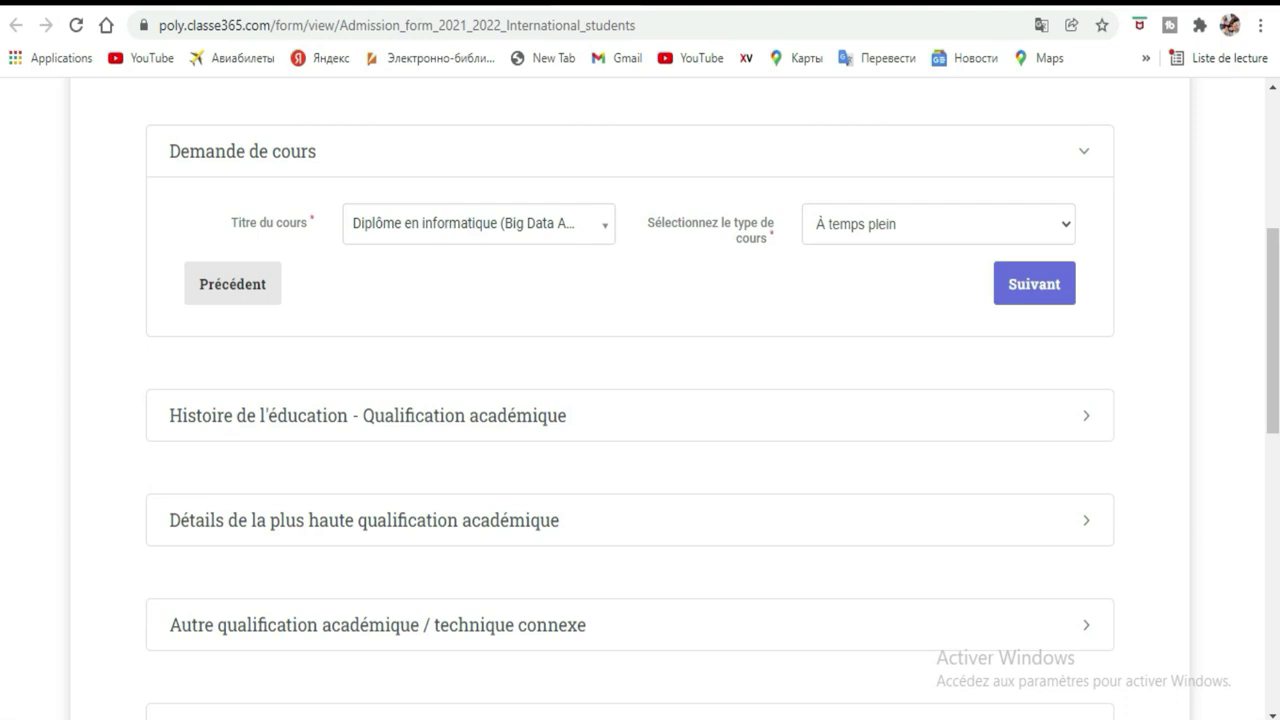
click(1033, 284)
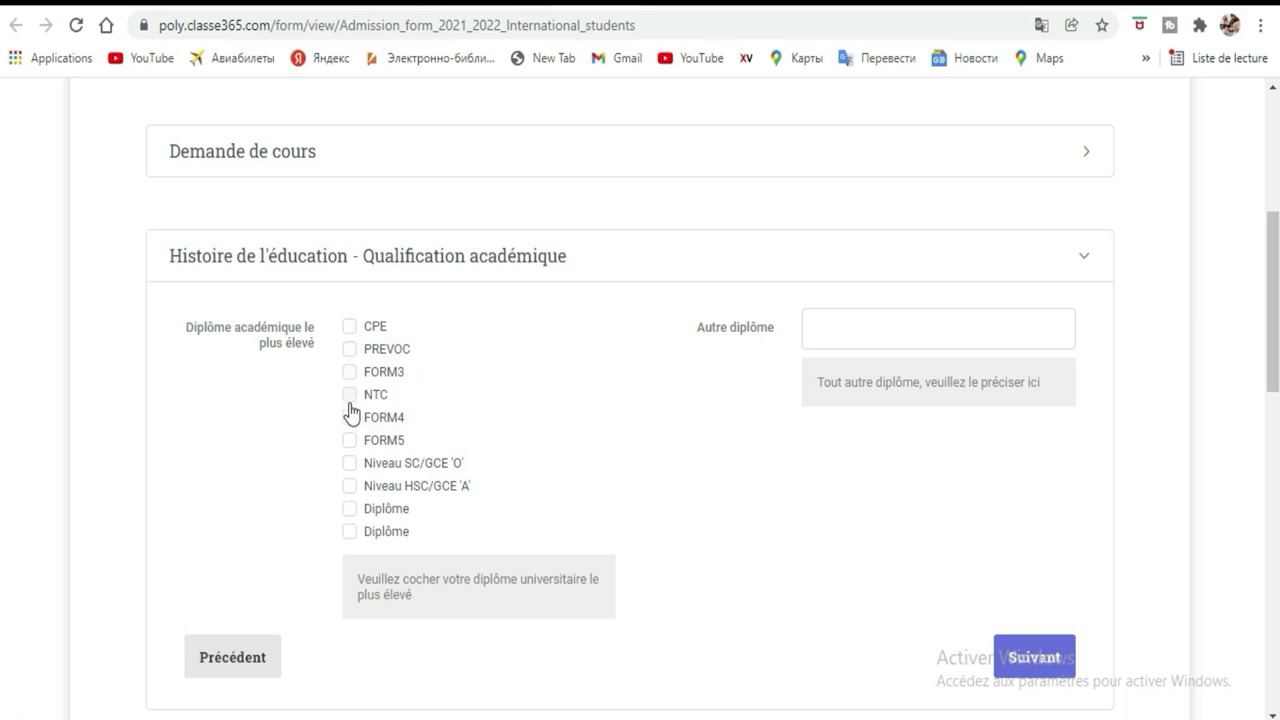
- Mark the first Diplôme option as the highest academic qualification and continue to the section with its details
click(349, 516)
click(986, 338)
click(1033, 663)
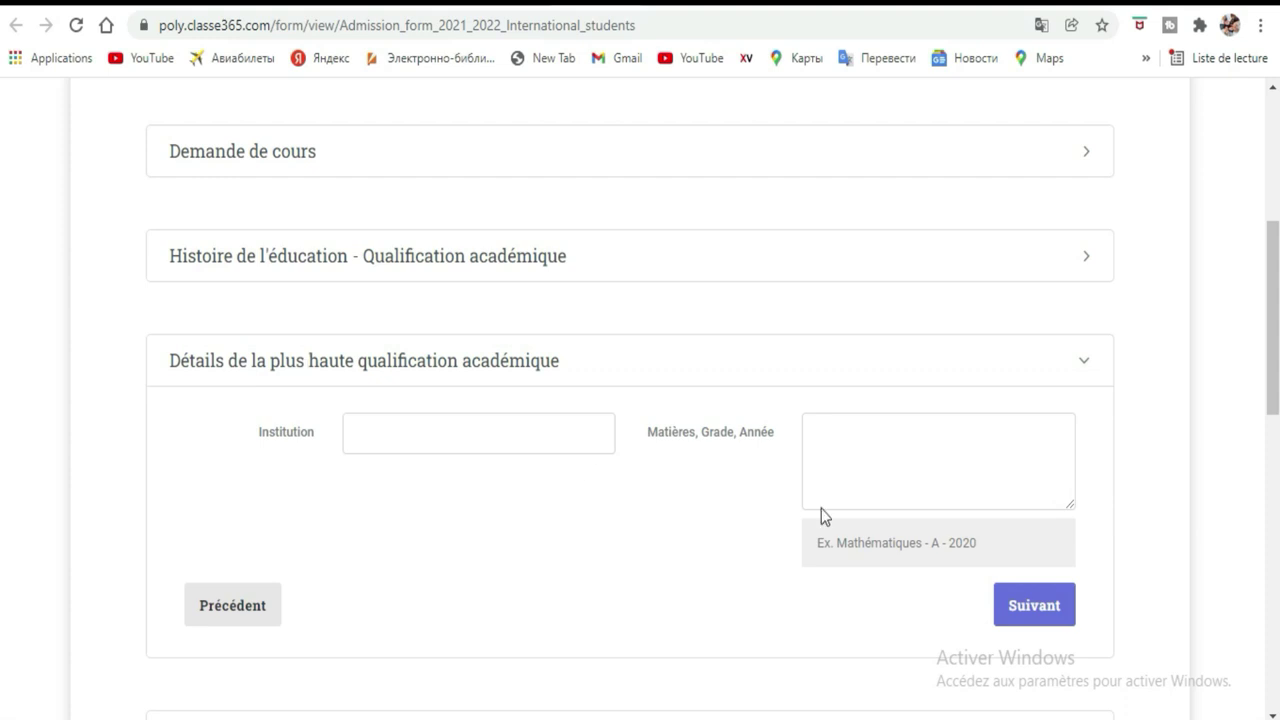
- Open the on-screen keyboard and enter lycce as the institution of the highest academic qualification
click(564, 426)
scroll(606, 418, down, 2)
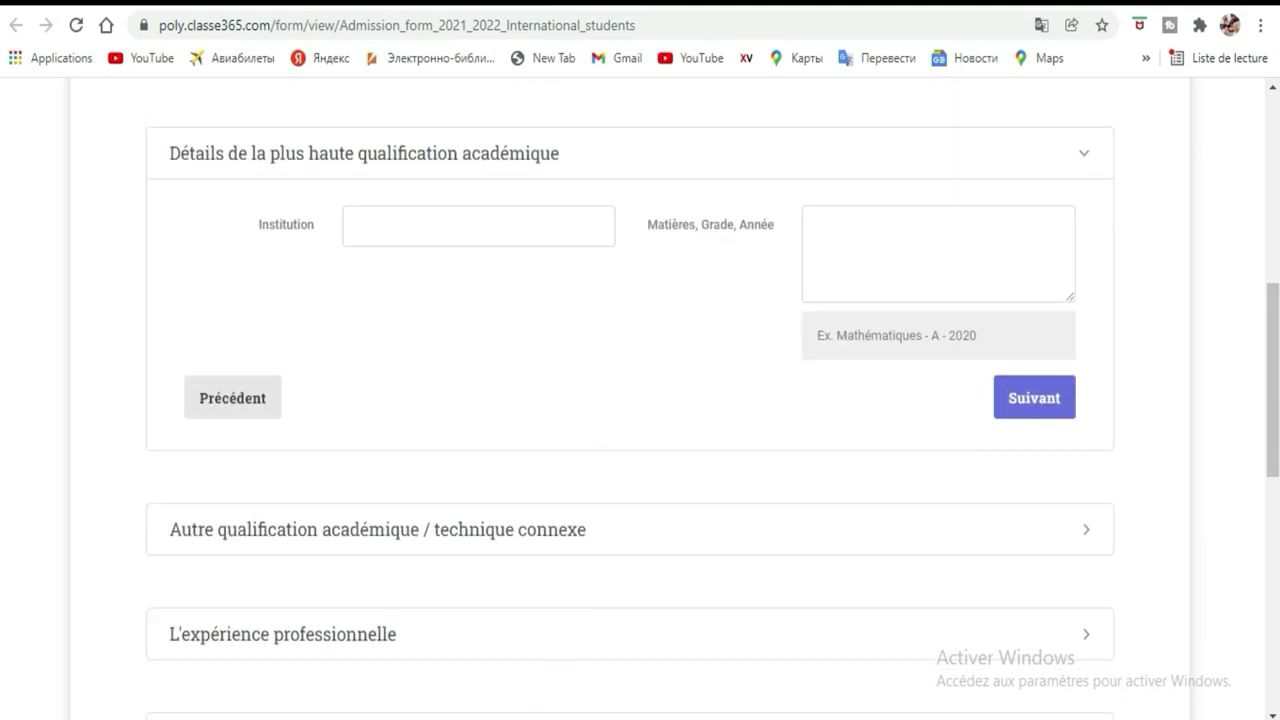
key(ctrl+super+o)
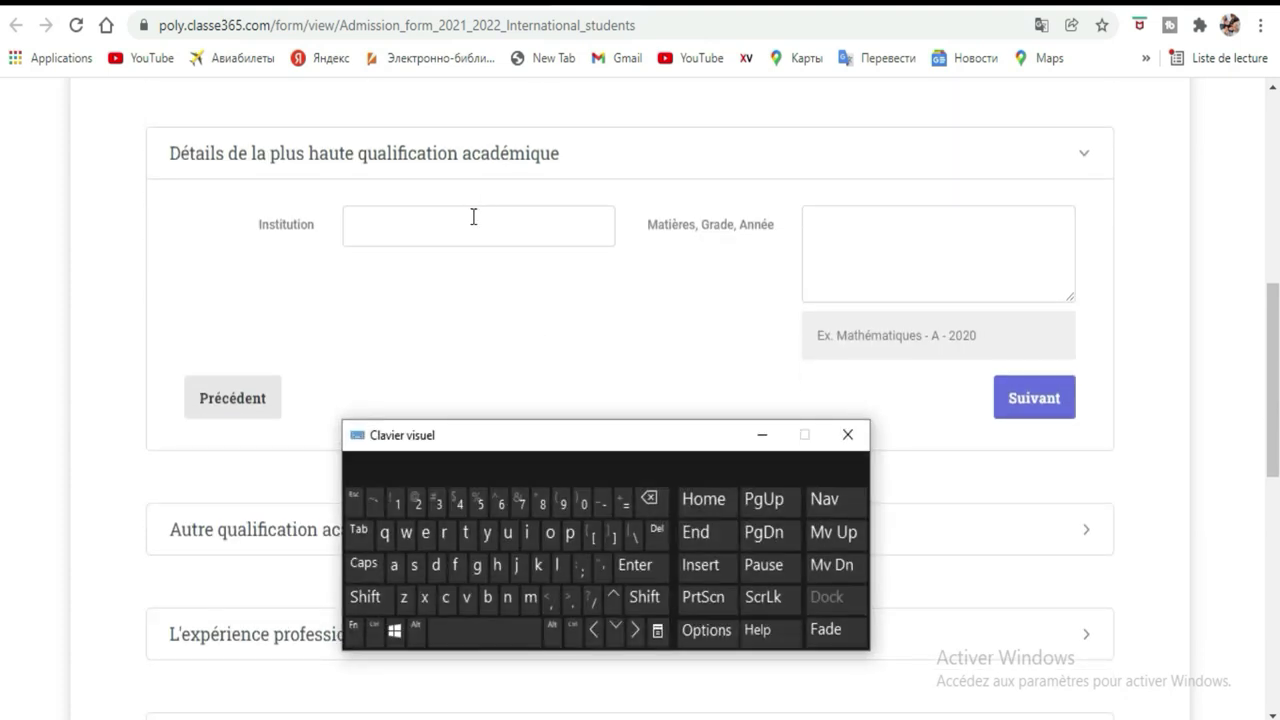
click(560, 568)
click(488, 532)
click(448, 598)
click(452, 604)
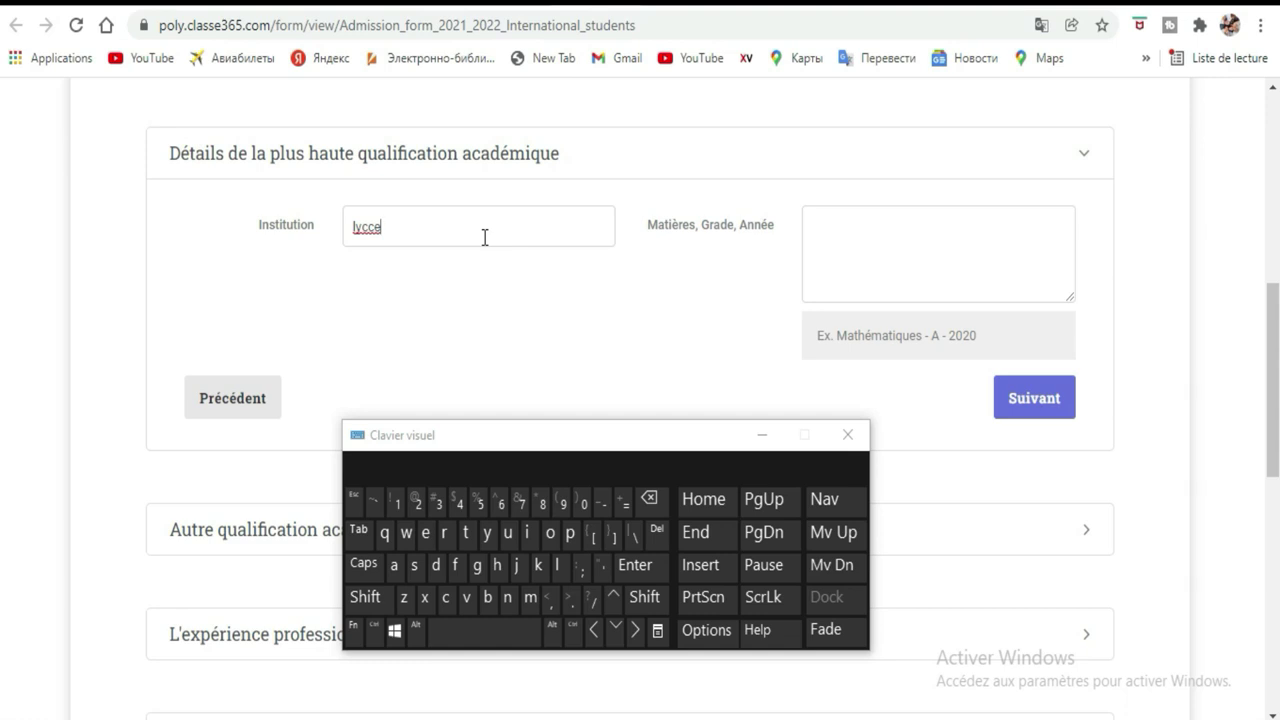
- Enter Mathematics 14/20 in the Matières, Grade, Année field for the highest academic qualification
click(871, 246)
click(355, 600)
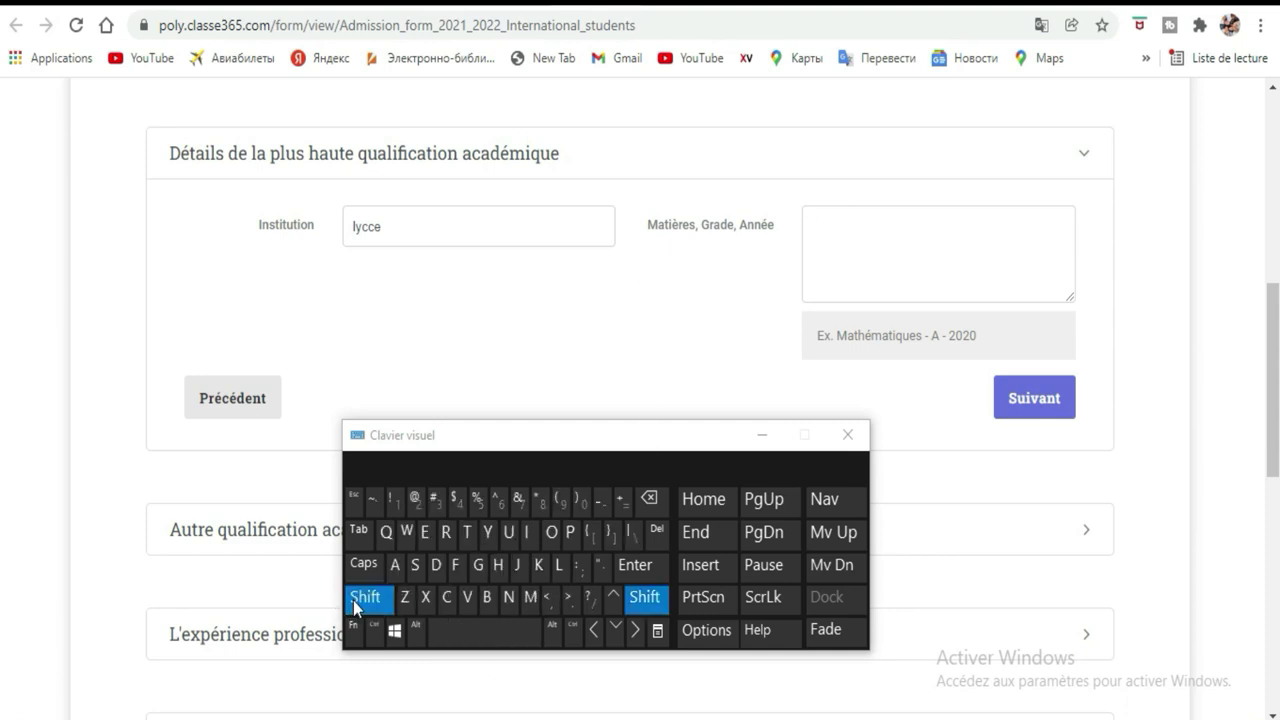
click(530, 599)
click(395, 566)
click(464, 535)
click(497, 566)
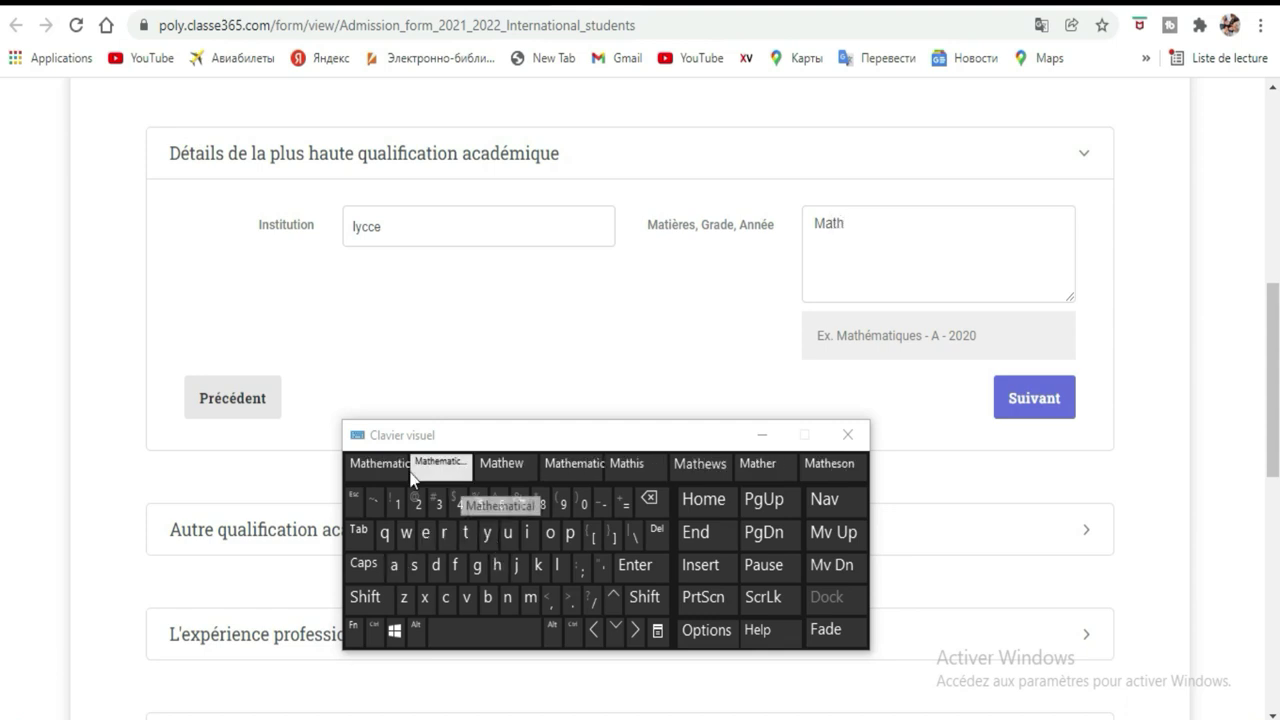
click(376, 463)
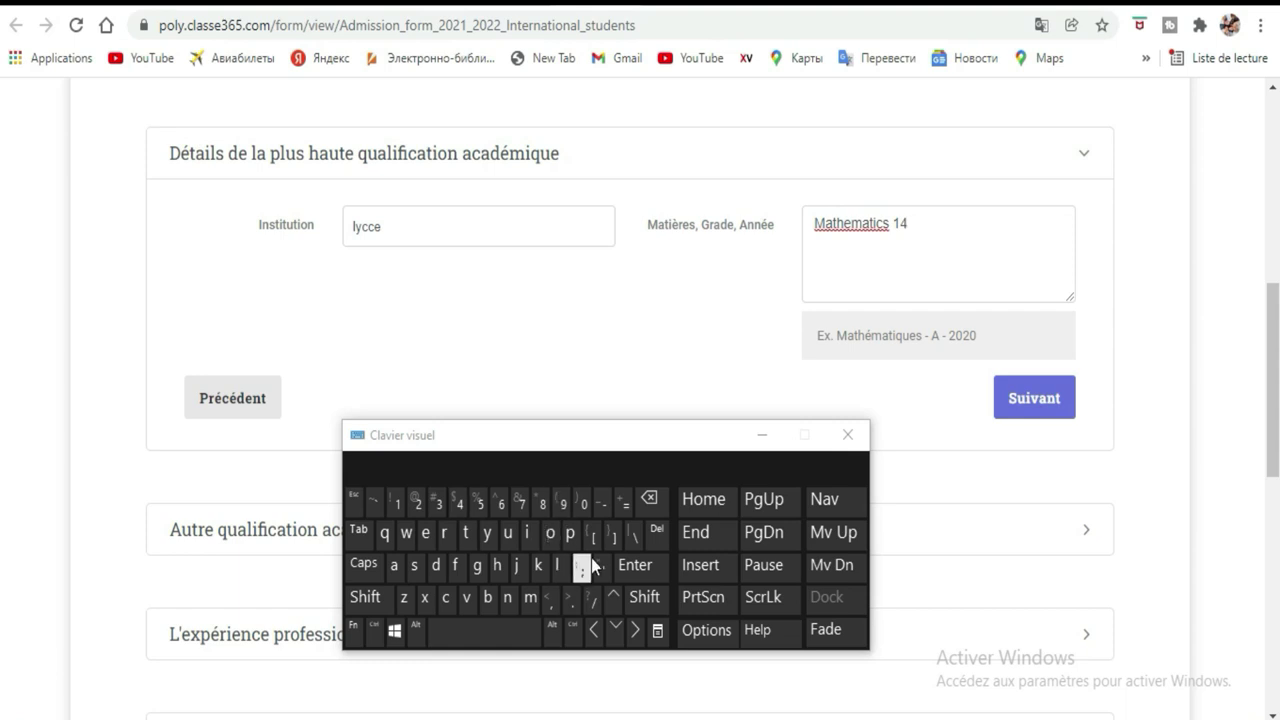
click(594, 601)
click(415, 506)
click(581, 507)
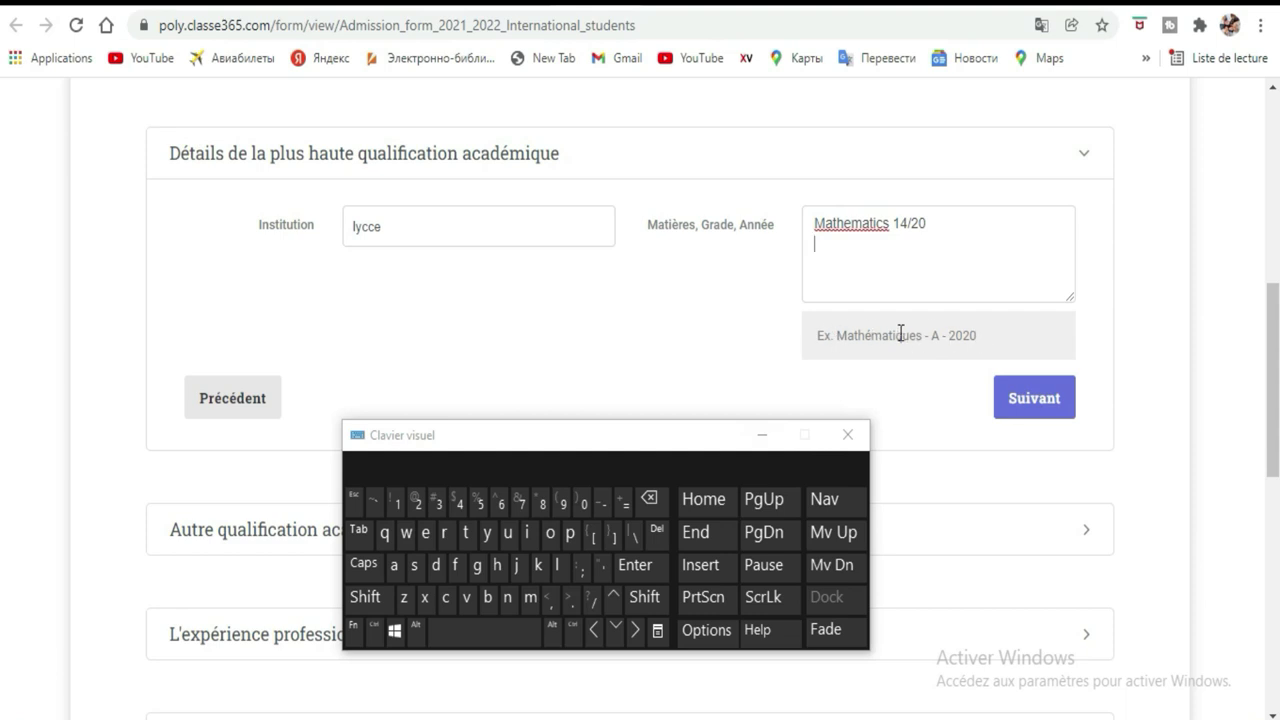
- Replace the mark after Mathematics with the letter grade -A-, following the example format below the field
drag(928, 226, 893, 226)
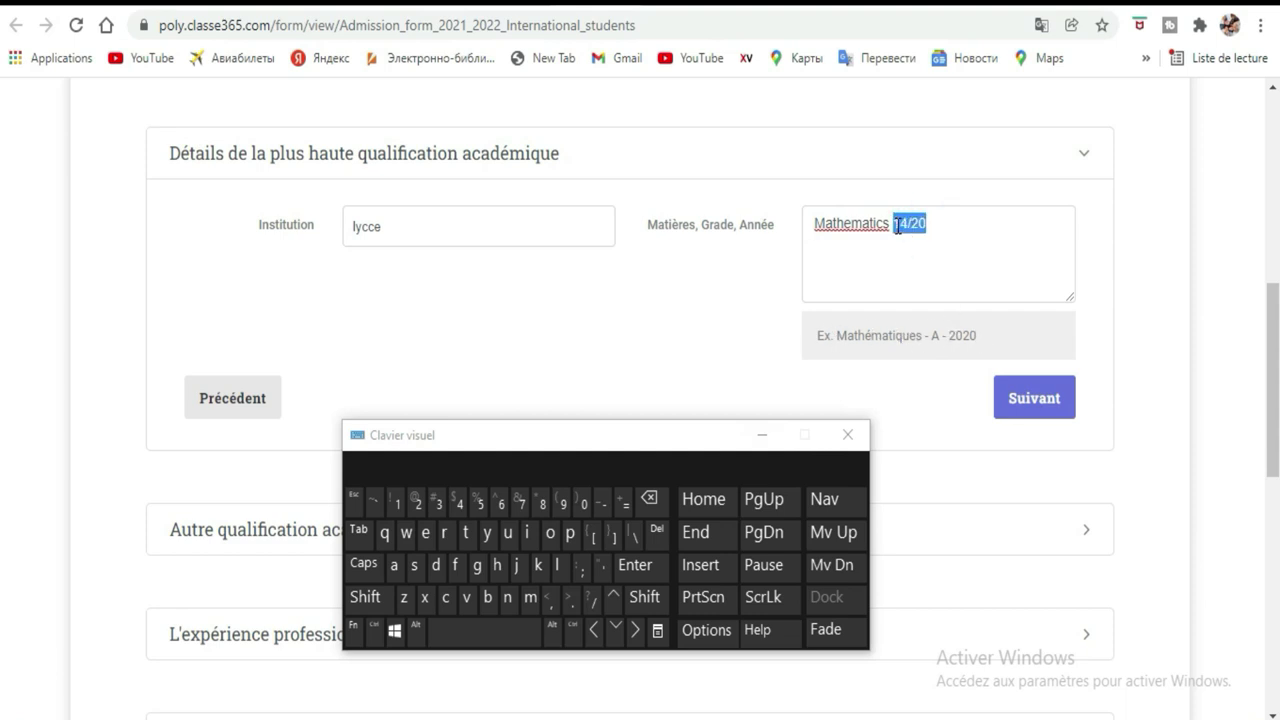
double_click(935, 336)
click(770, 290)
double_click(940, 336)
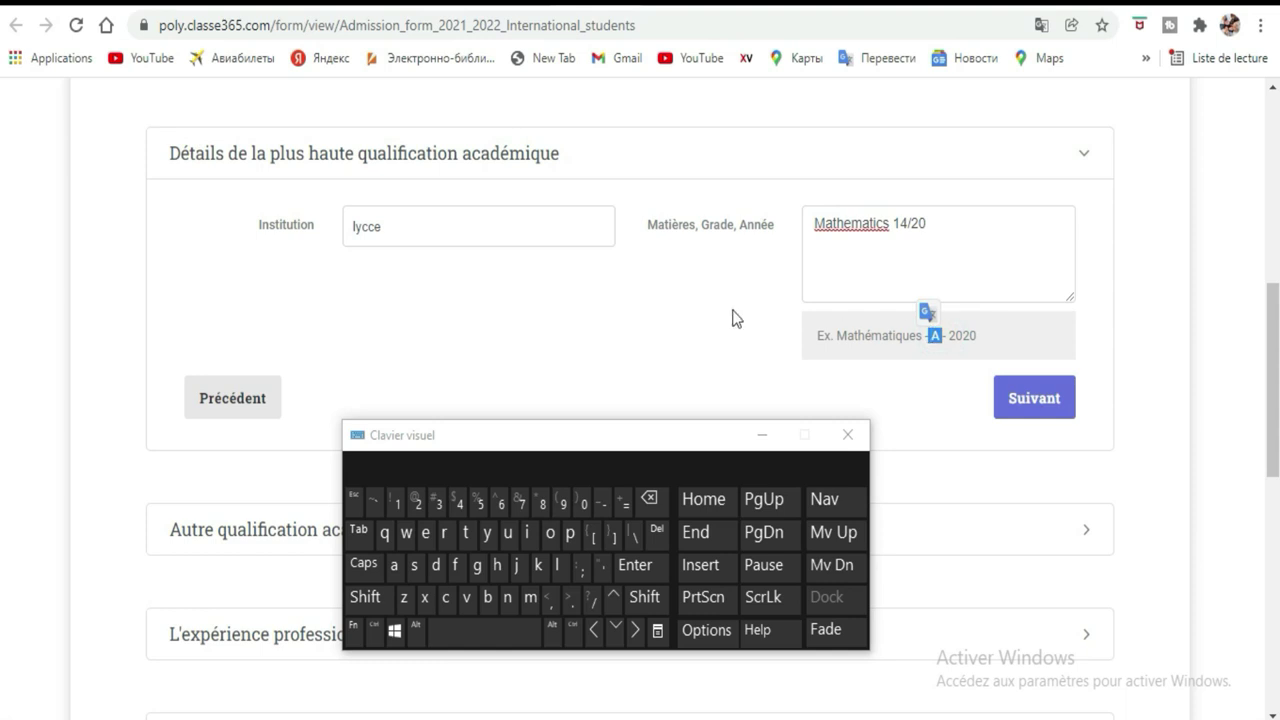
drag(931, 221, 898, 222)
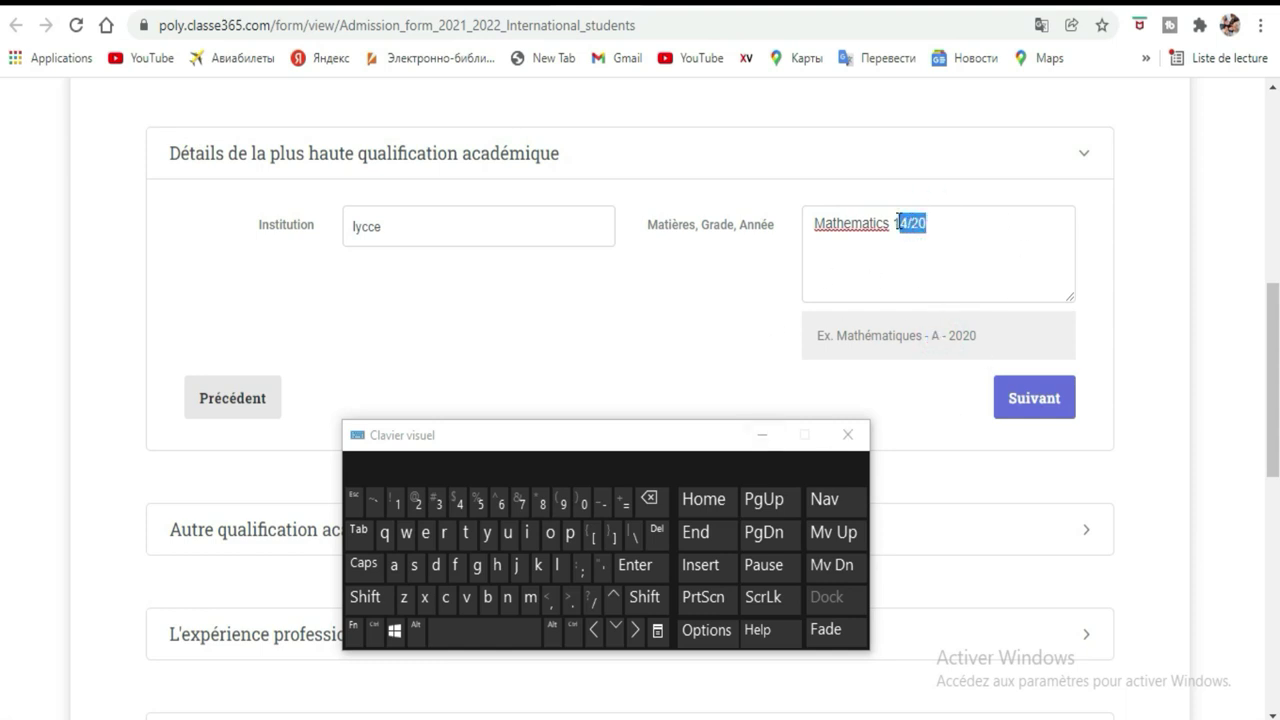
click(652, 499)
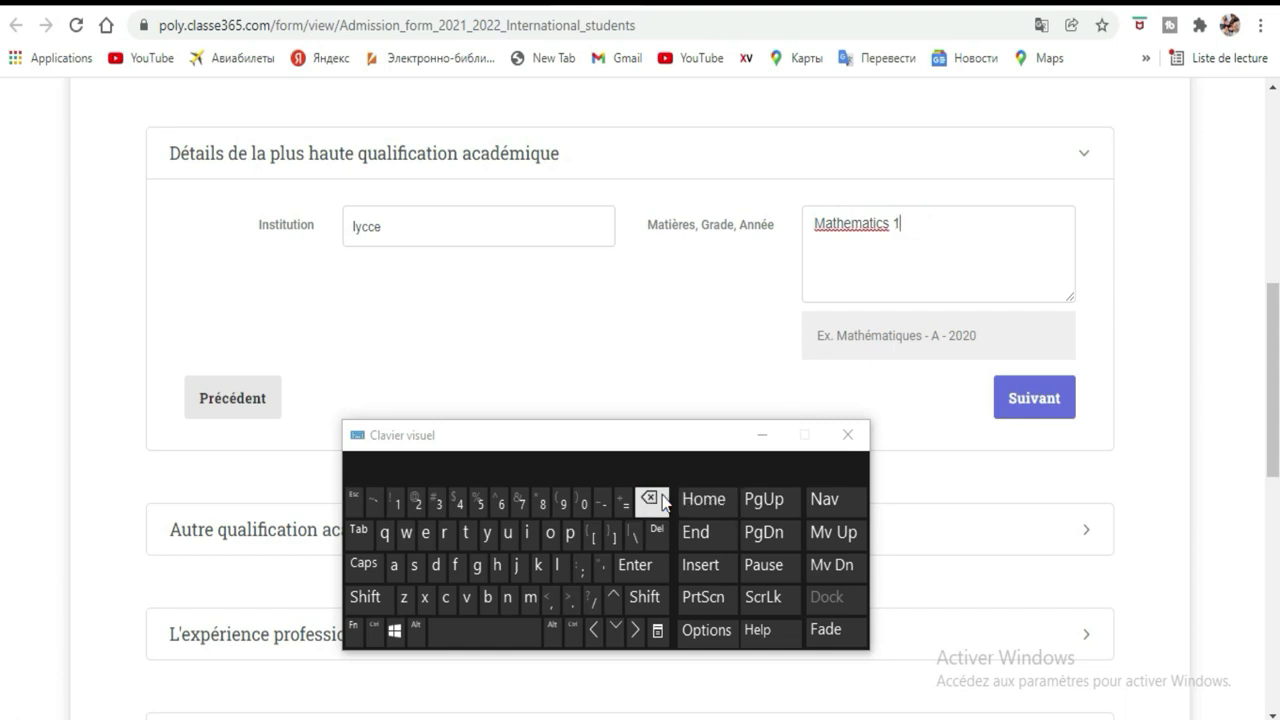
click(603, 503)
click(375, 600)
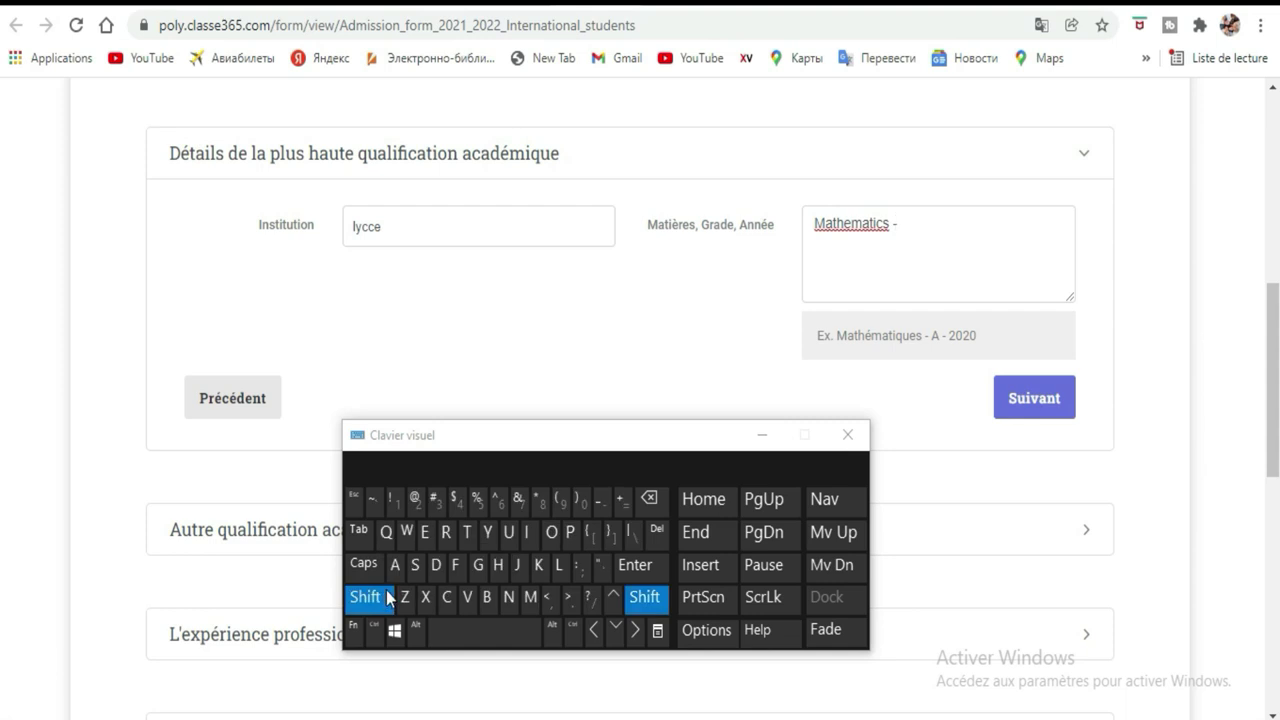
click(393, 568)
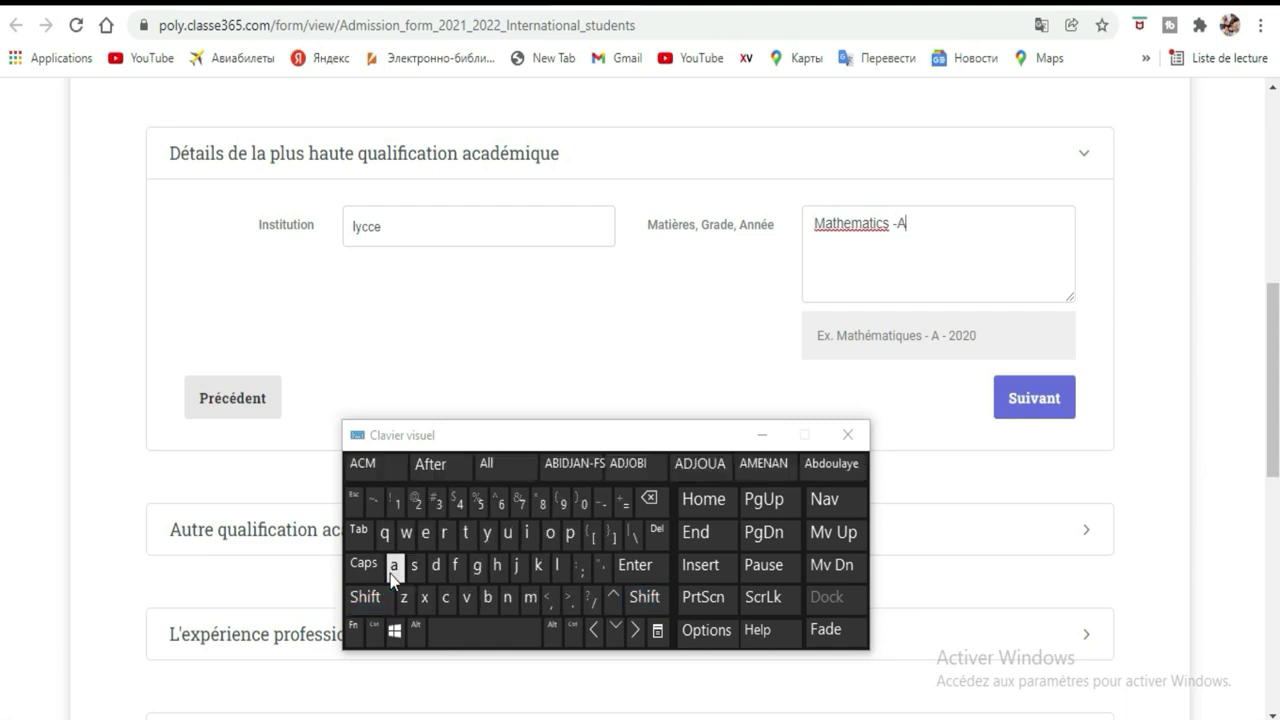
click(603, 505)
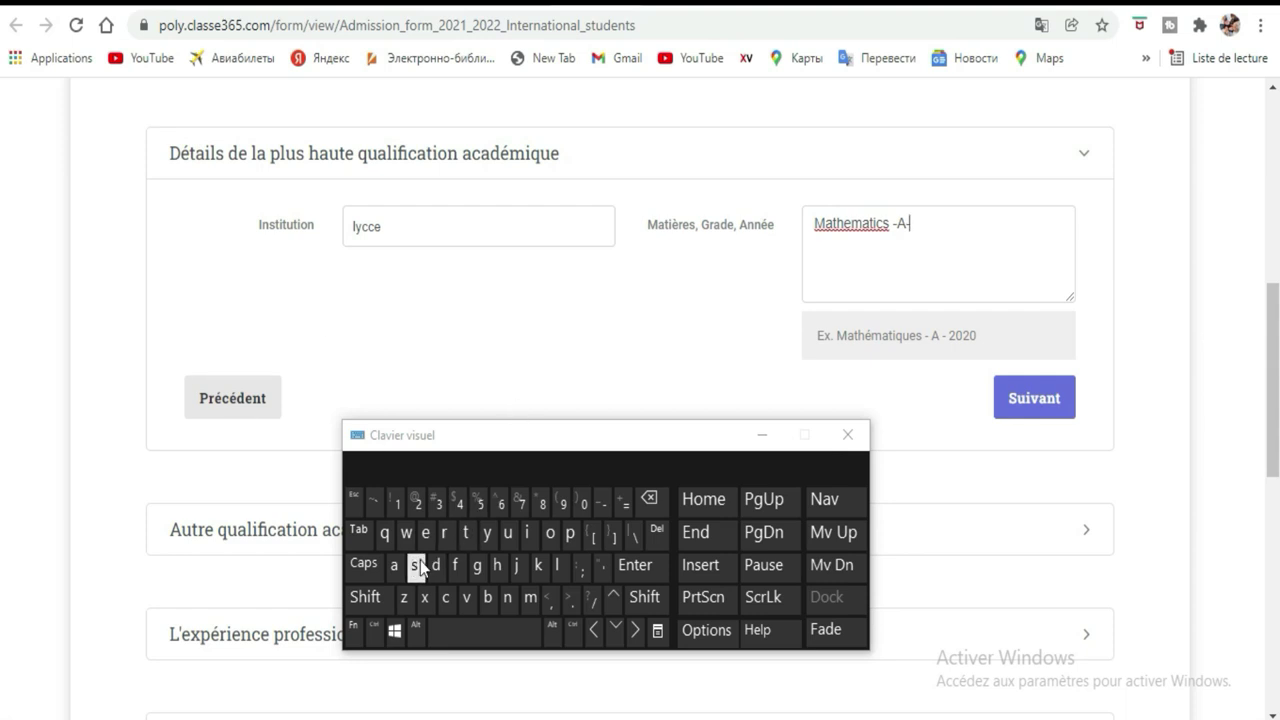
- Add the year 2021 and a line break to the Mathematics entry, and continue to the Autre qualification académique / technique connexe section
click(583, 503)
click(416, 503)
click(398, 503)
click(634, 564)
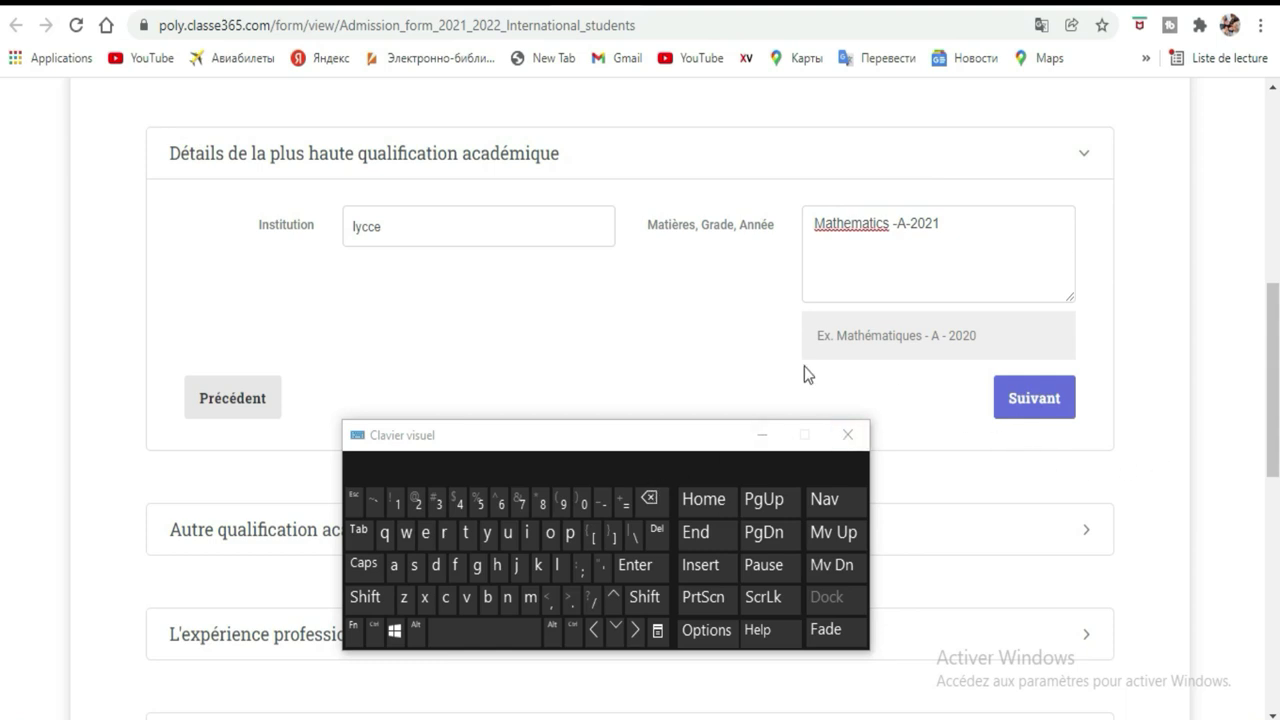
scroll(1022, 344, down, 1)
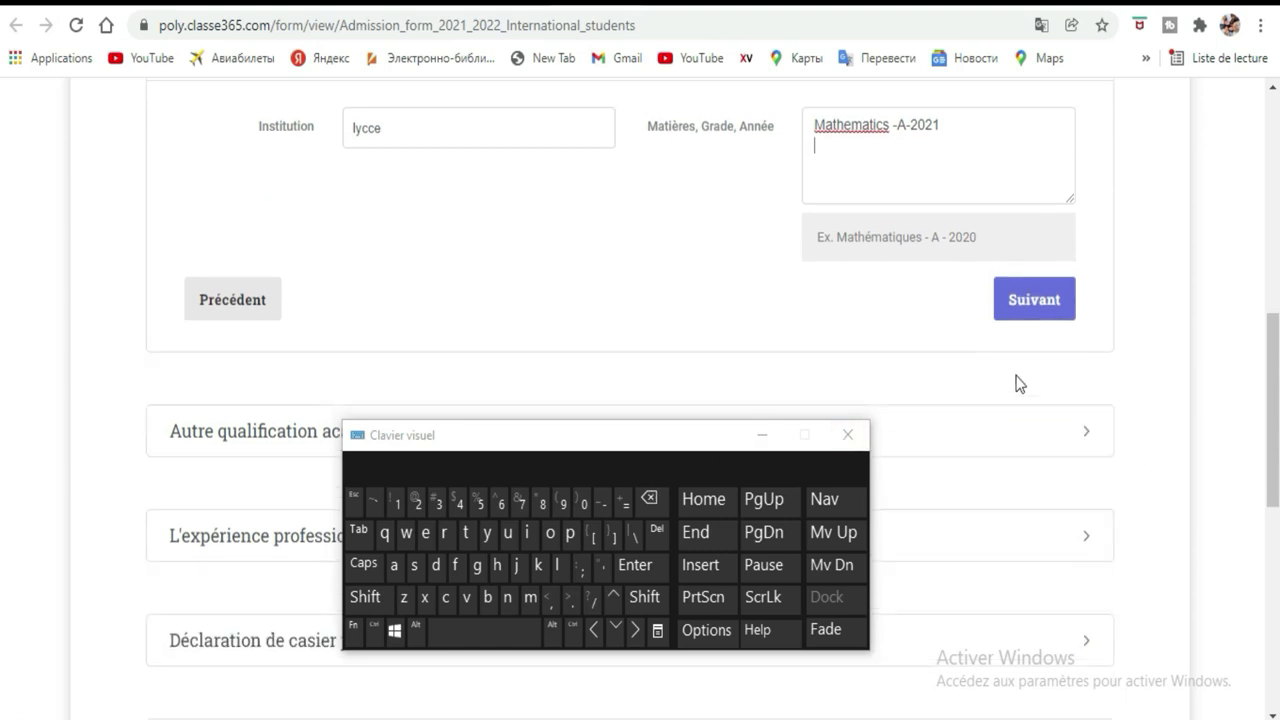
click(1045, 305)
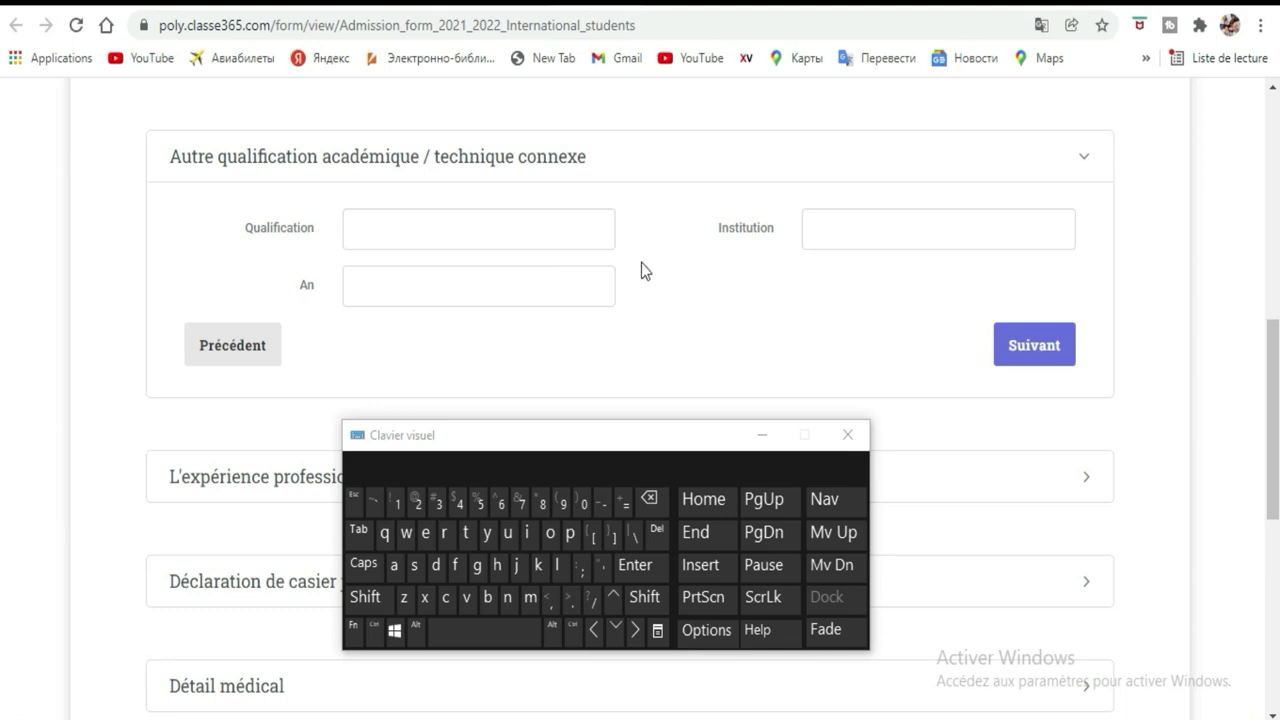
- Minimize the on-screen keyboard and review the form's sections, from Données personnelles du demandeur to Comment connaissez-vous Polytechnic Mauritius
scroll(620, 205, down, 1)
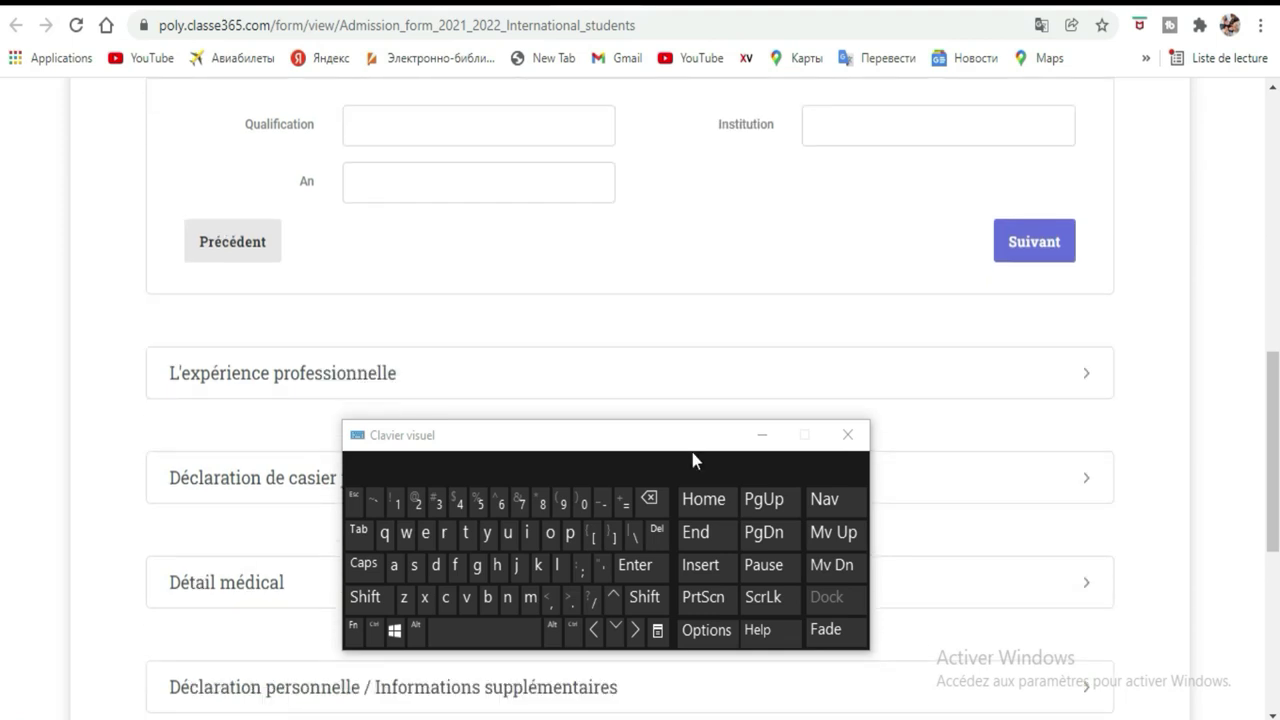
click(760, 441)
scroll(777, 306, down, 2)
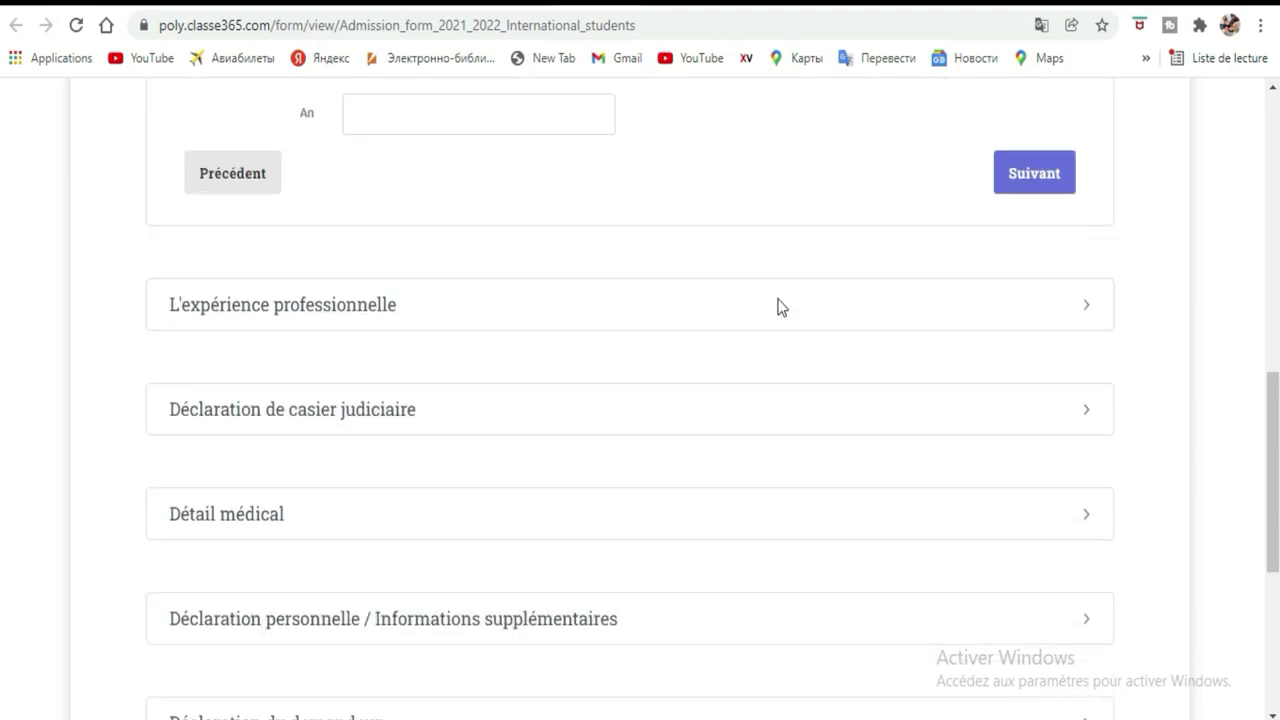
scroll(781, 306, down, 2)
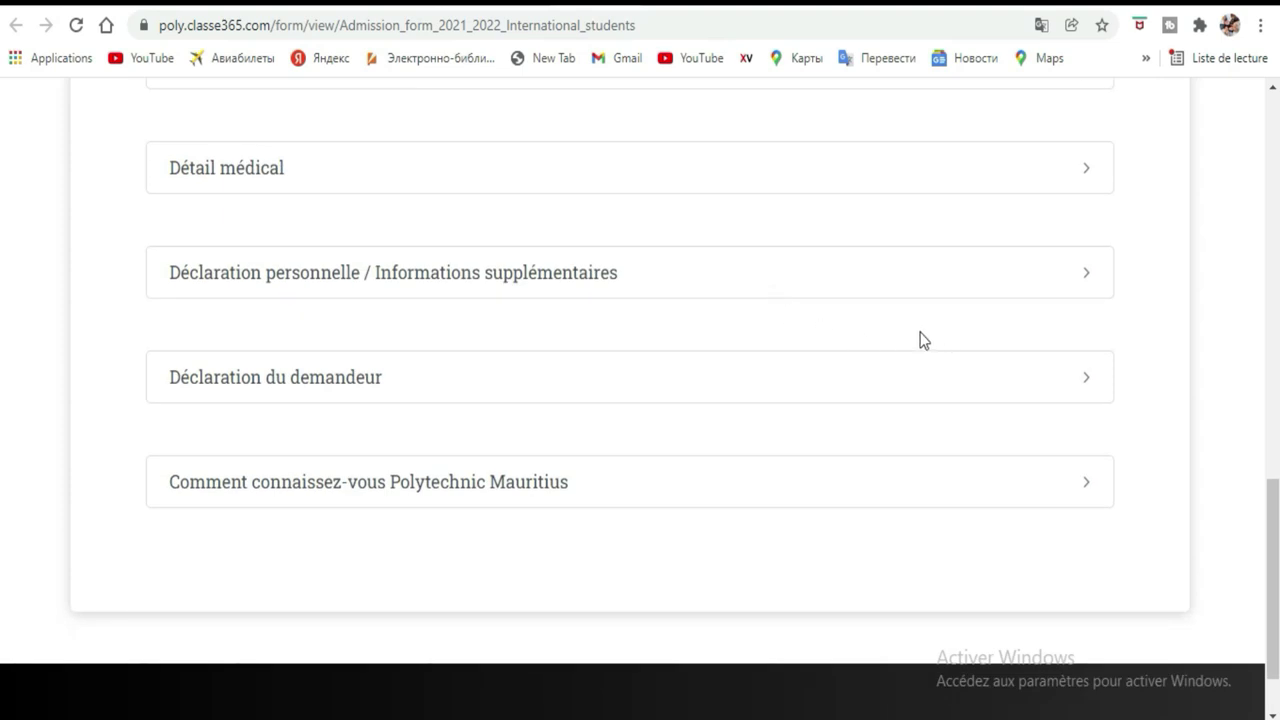
scroll(920, 337, up, 3)
scroll(922, 340, up, 2)
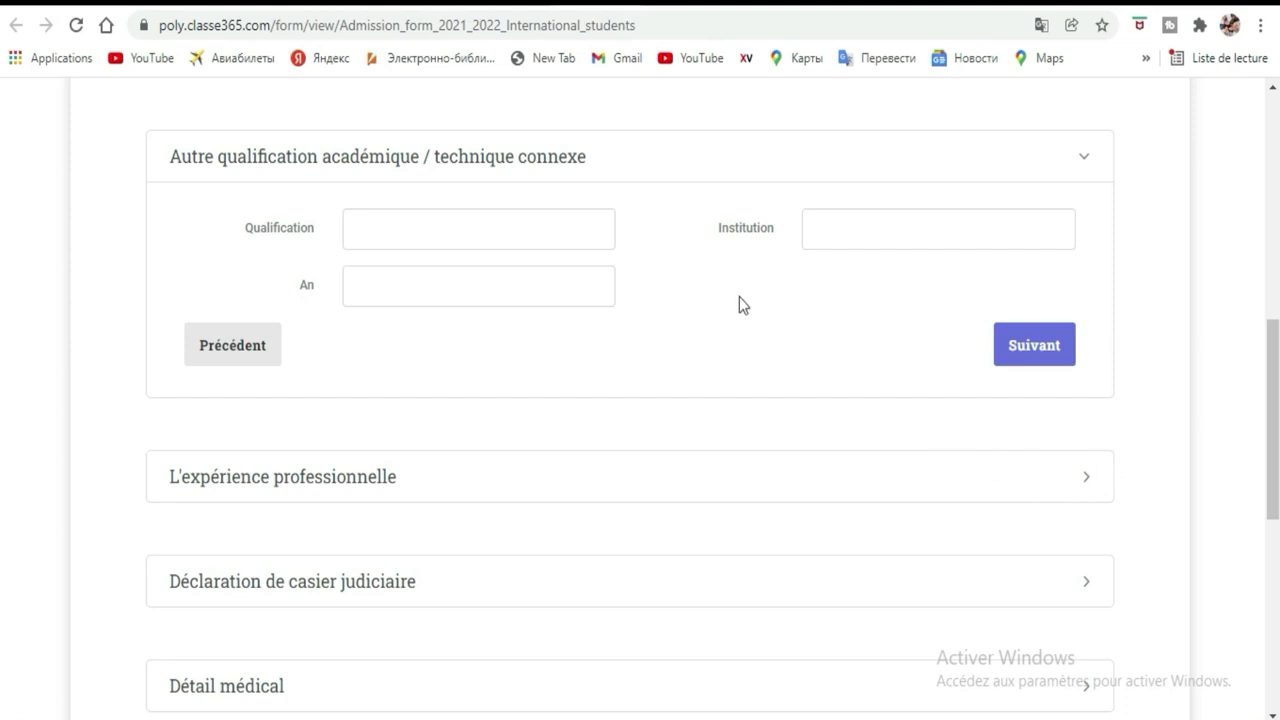
scroll(1013, 381, up, 6)
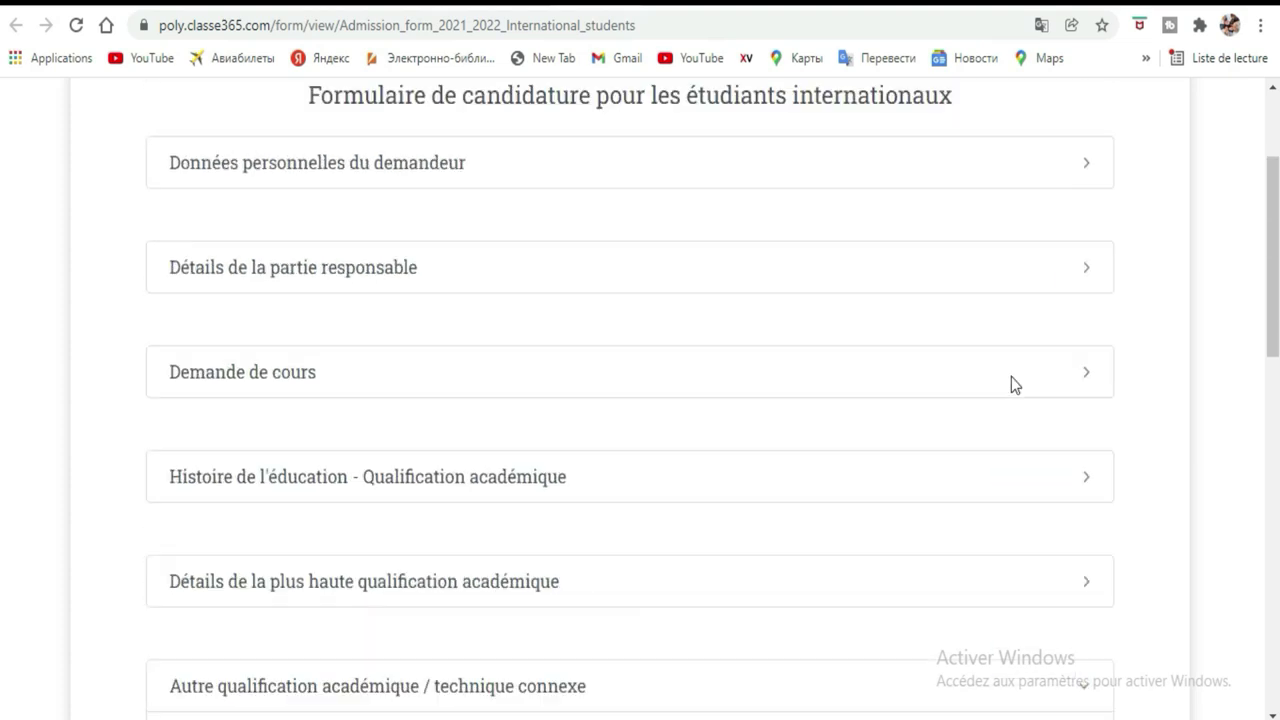
scroll(871, 354, up, 2)
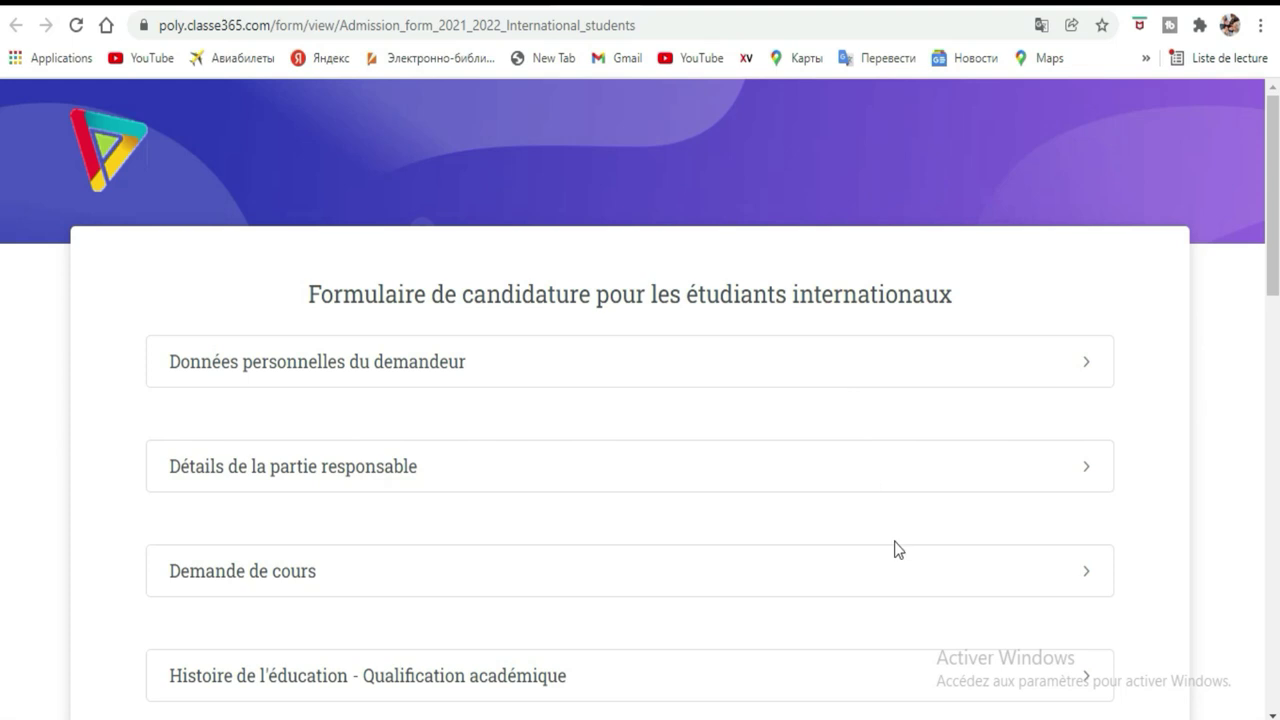
scroll(846, 494, down, 6)
scroll(975, 528, down, 4)
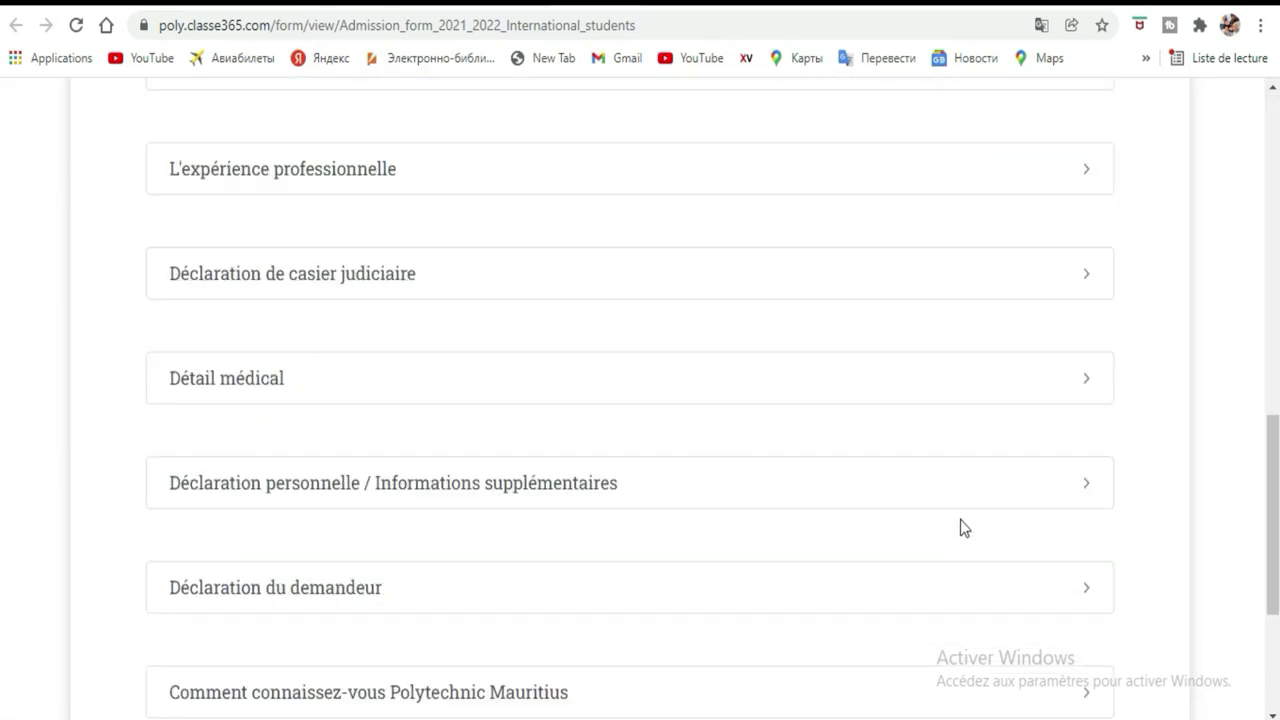
scroll(1055, 546, down, 3)
click(1079, 398)
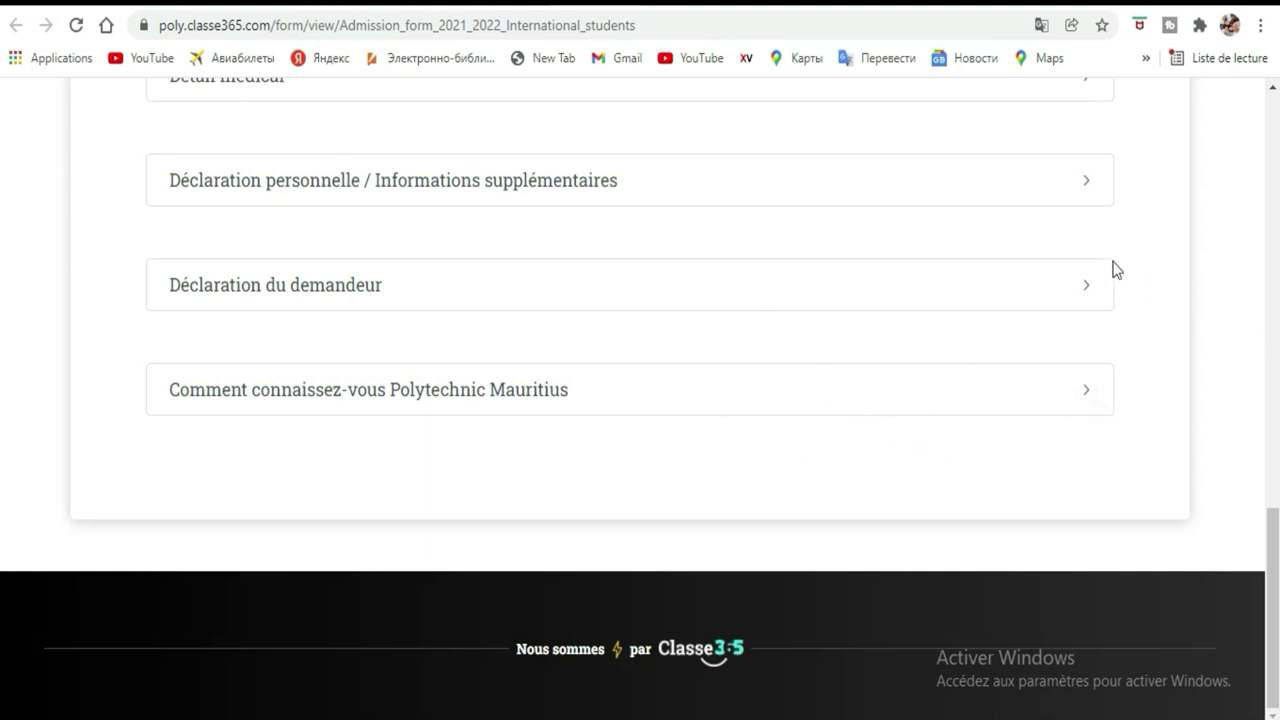
scroll(906, 306, up, 5)
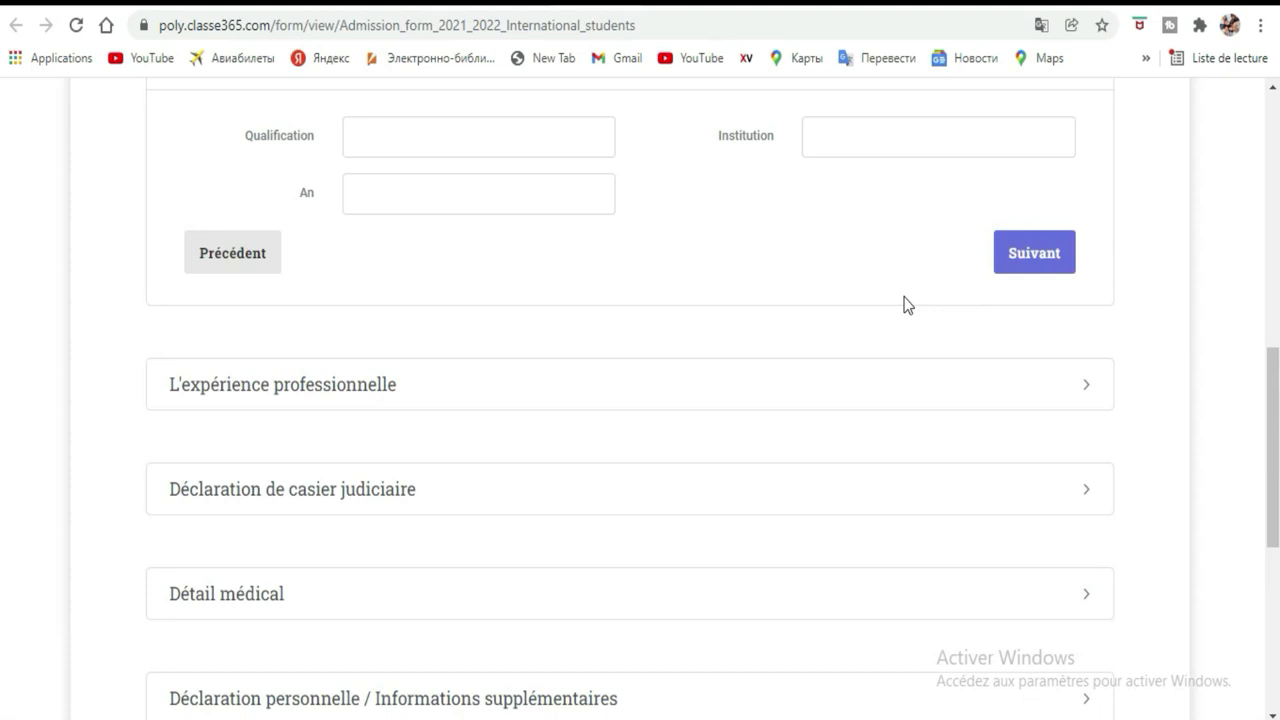
scroll(906, 306, up, 5)
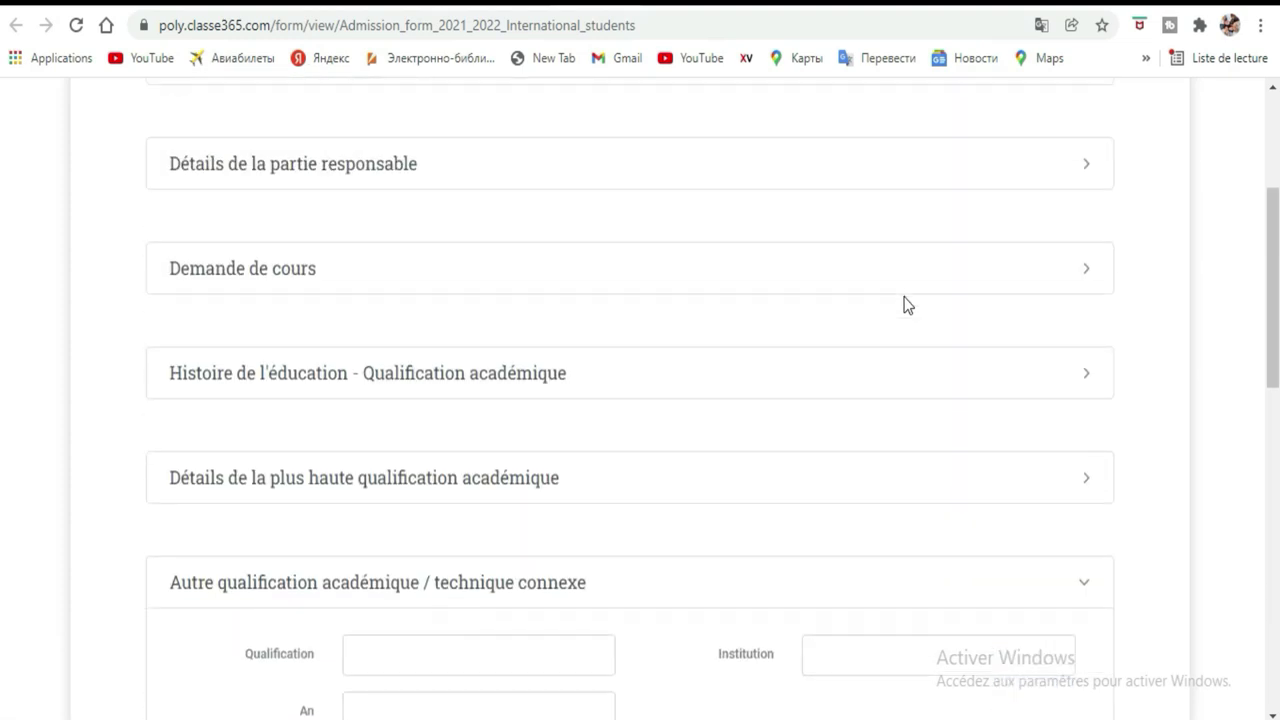
scroll(906, 306, up, 3)
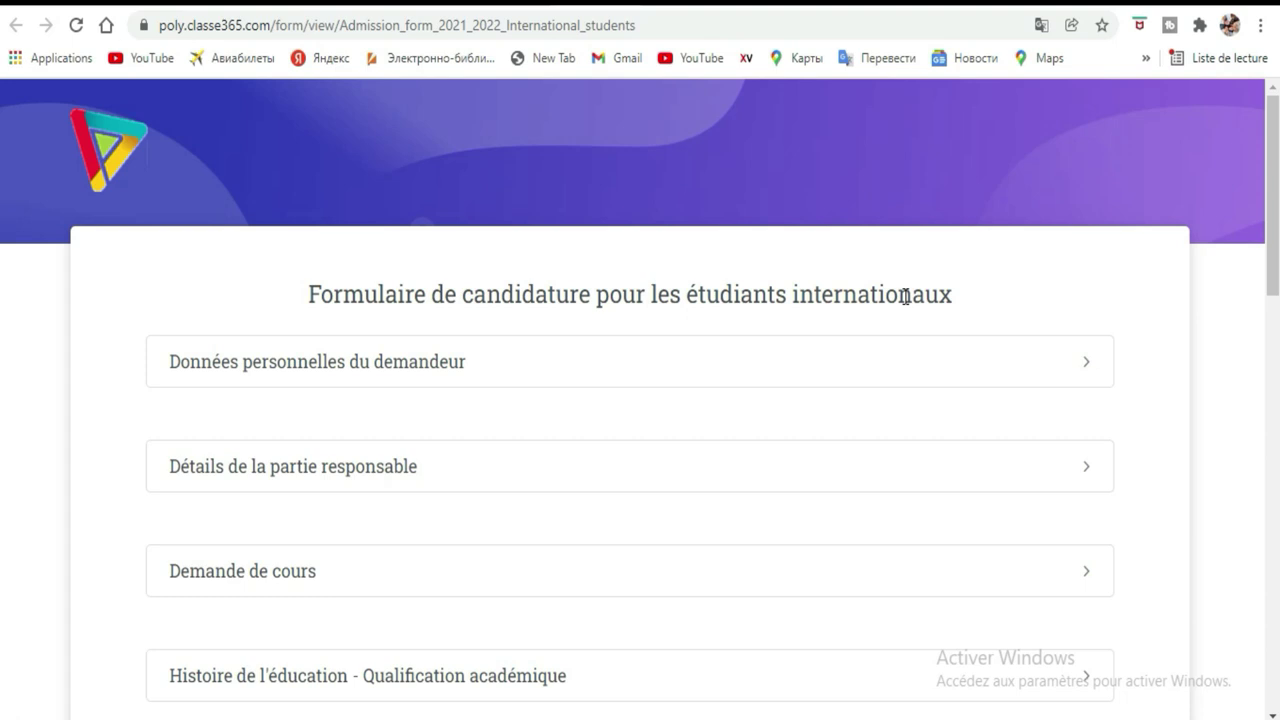
scroll(906, 302, down, 2)
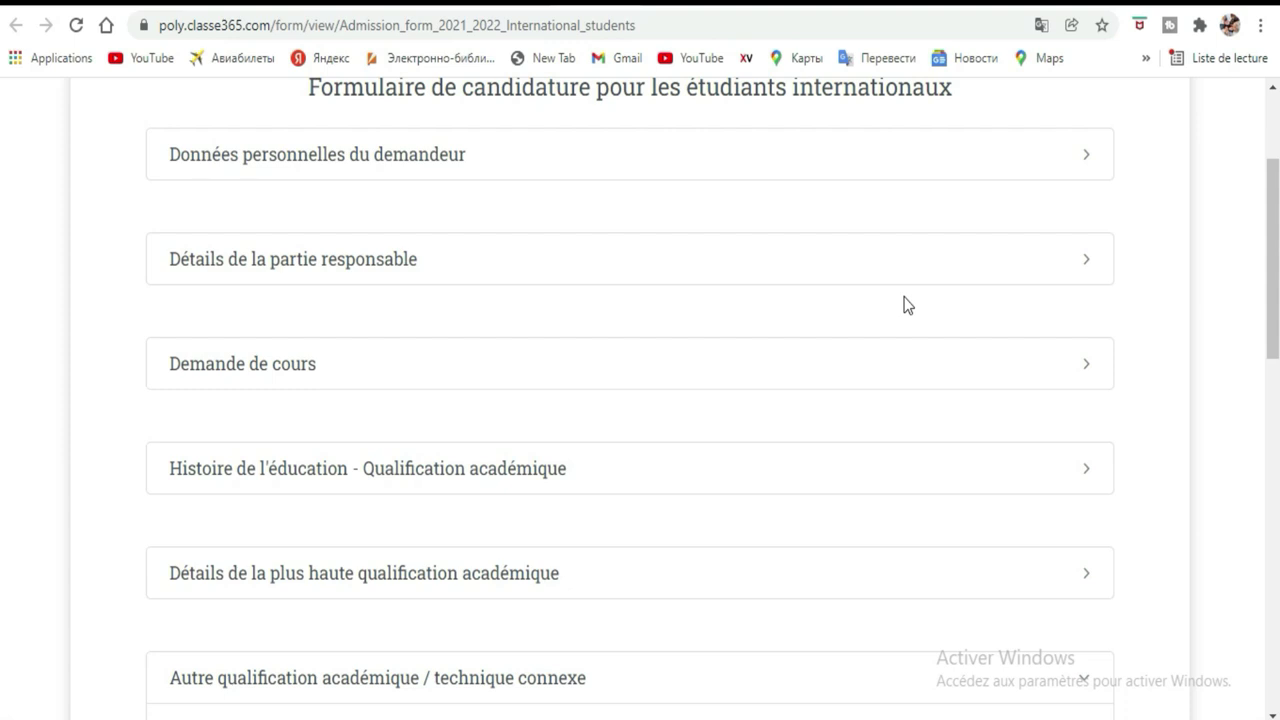
scroll(906, 304, down, 3)
- Look over the Ingénierie programmes page of Polytechnics Mauritius, and go back to the Mauritius-Africa Scholarship Scheme 2022 guidelines
scroll(906, 304, up, 5)
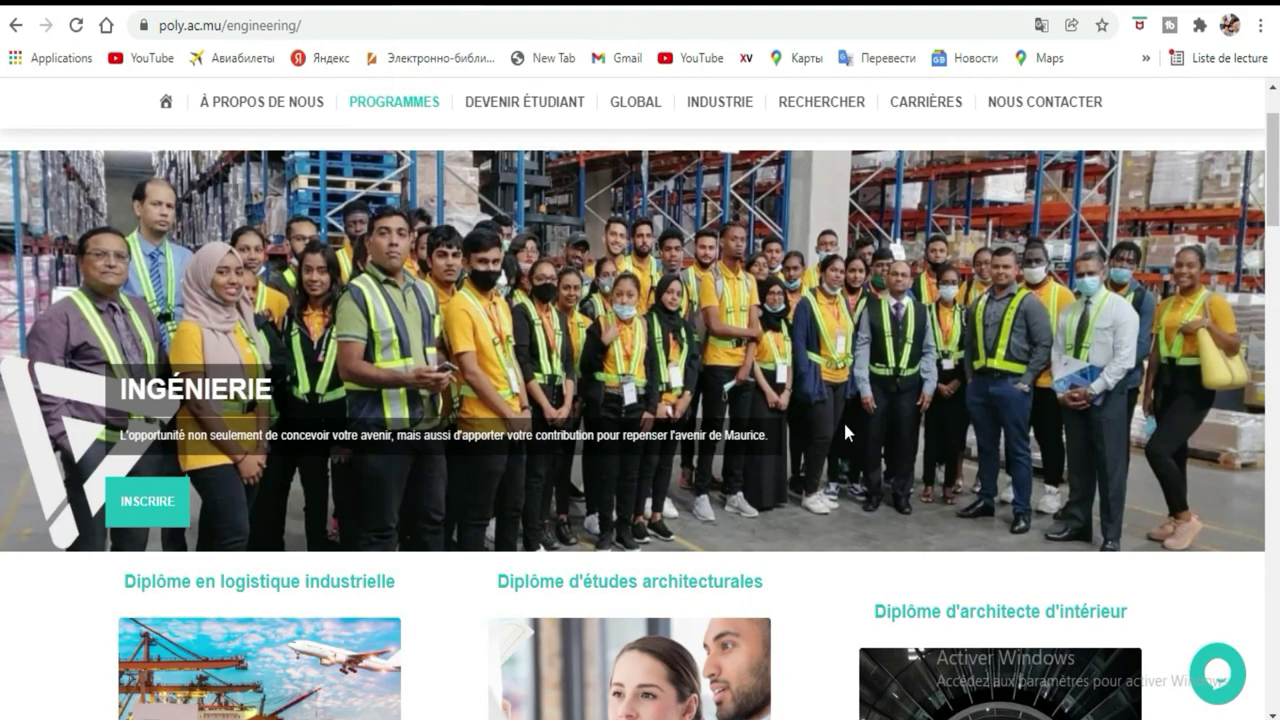
scroll(789, 408, down, 5)
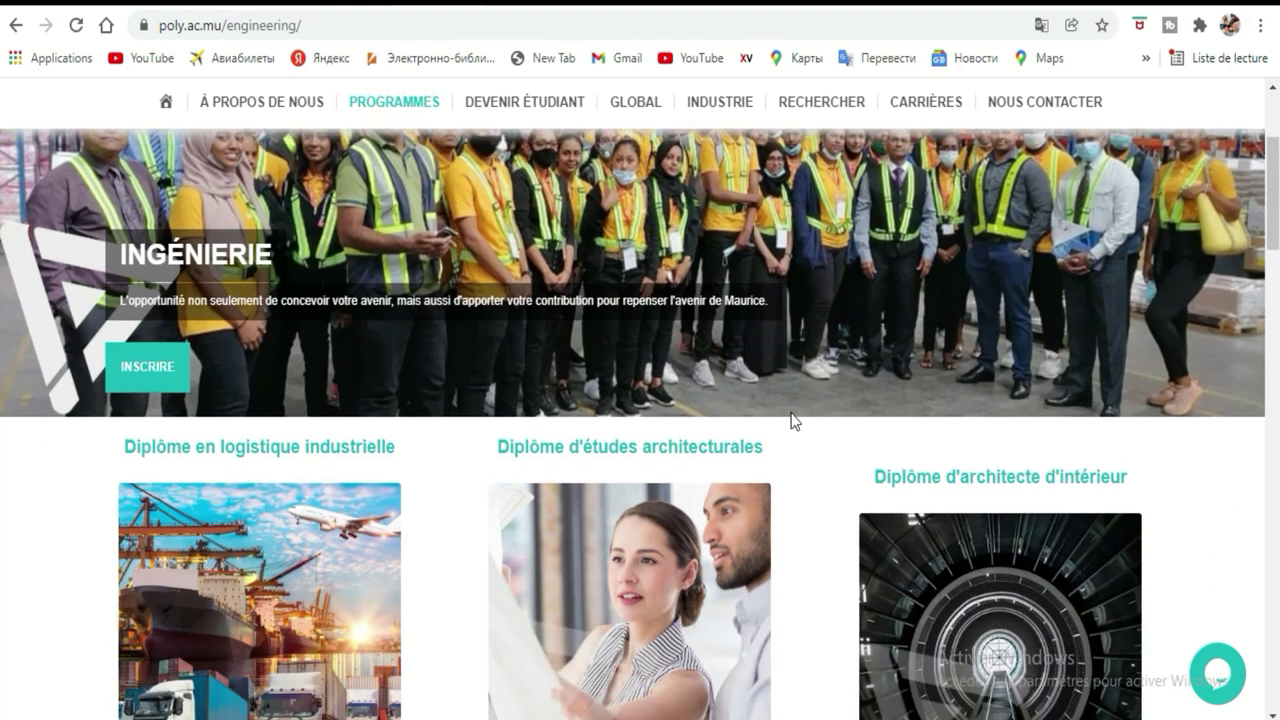
scroll(785, 406, up, 5)
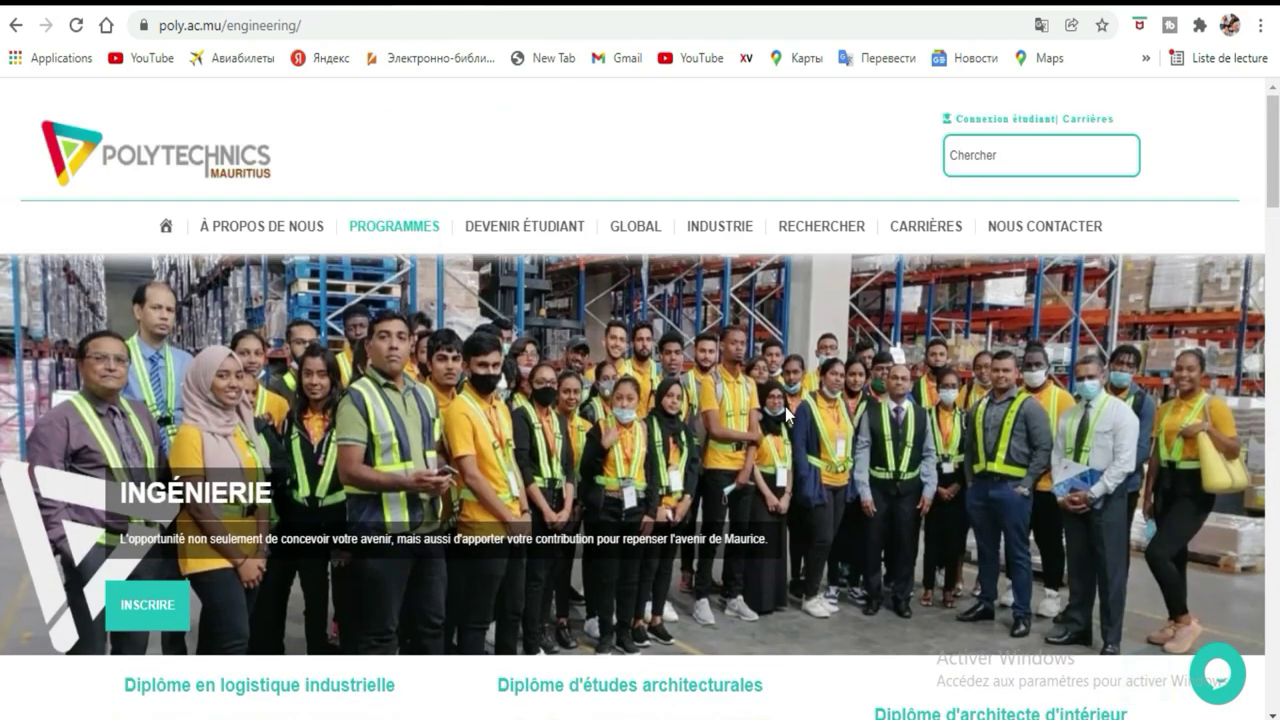
click(15, 30)
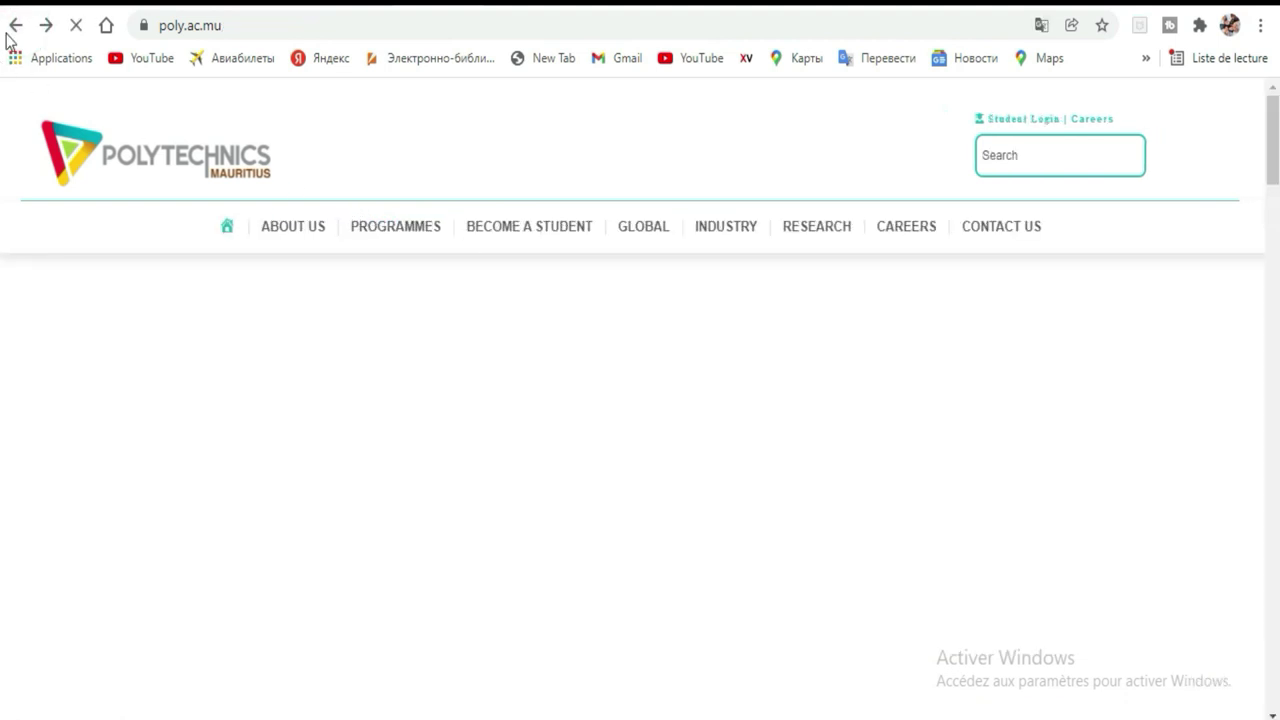
click(15, 30)
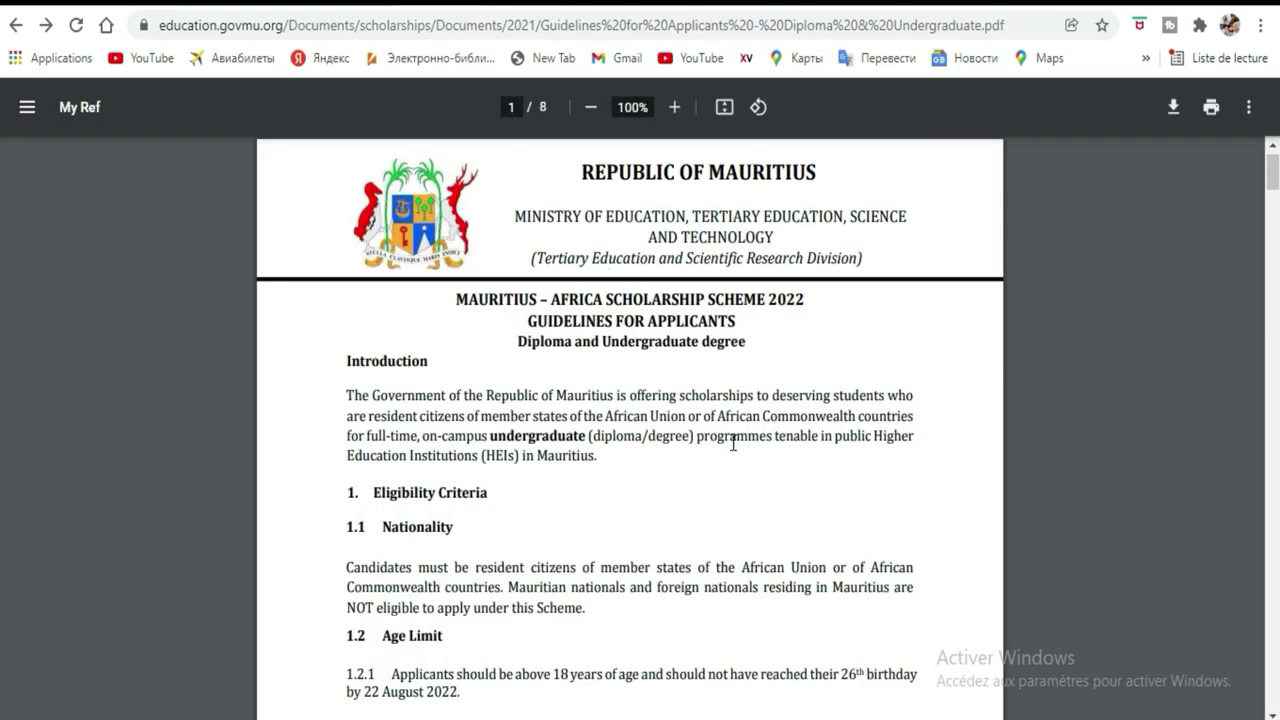
- Find the October 2022 intake institutions in section 8.2 of the guidelines and try to open the University of Mauritius website
scroll(733, 443, down, 20)
scroll(733, 443, down, 20)
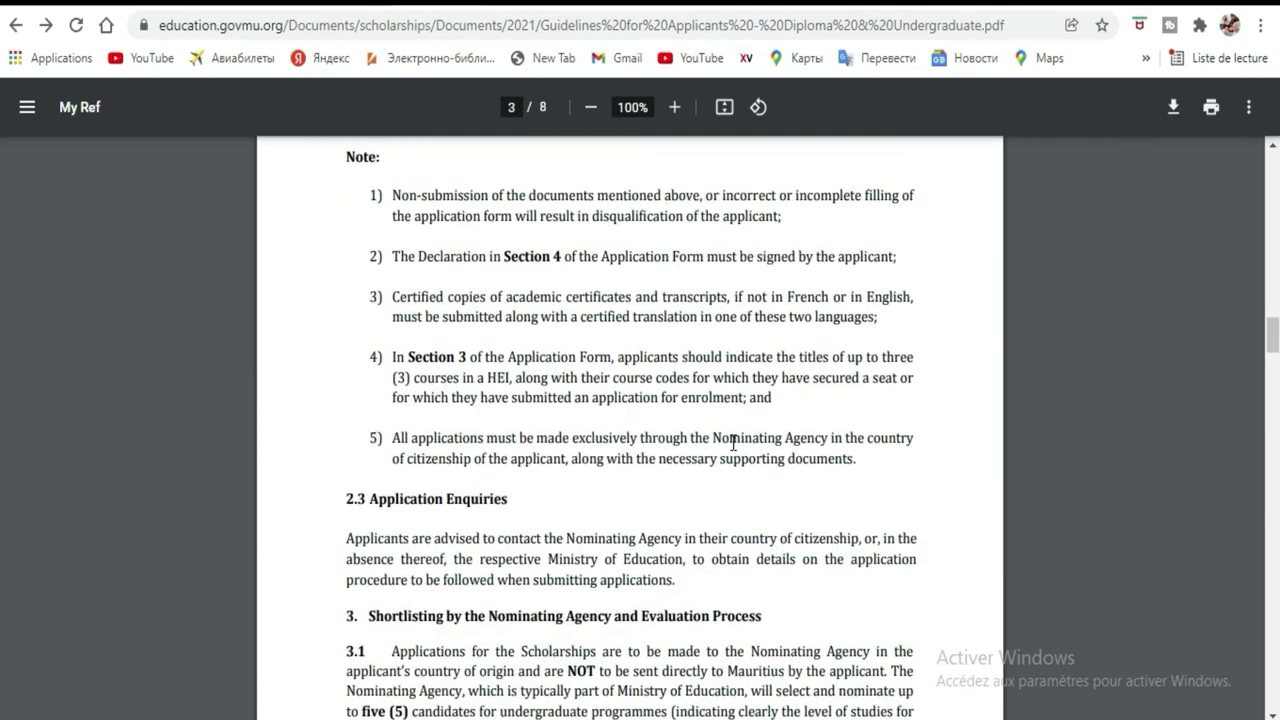
scroll(733, 443, down, 20)
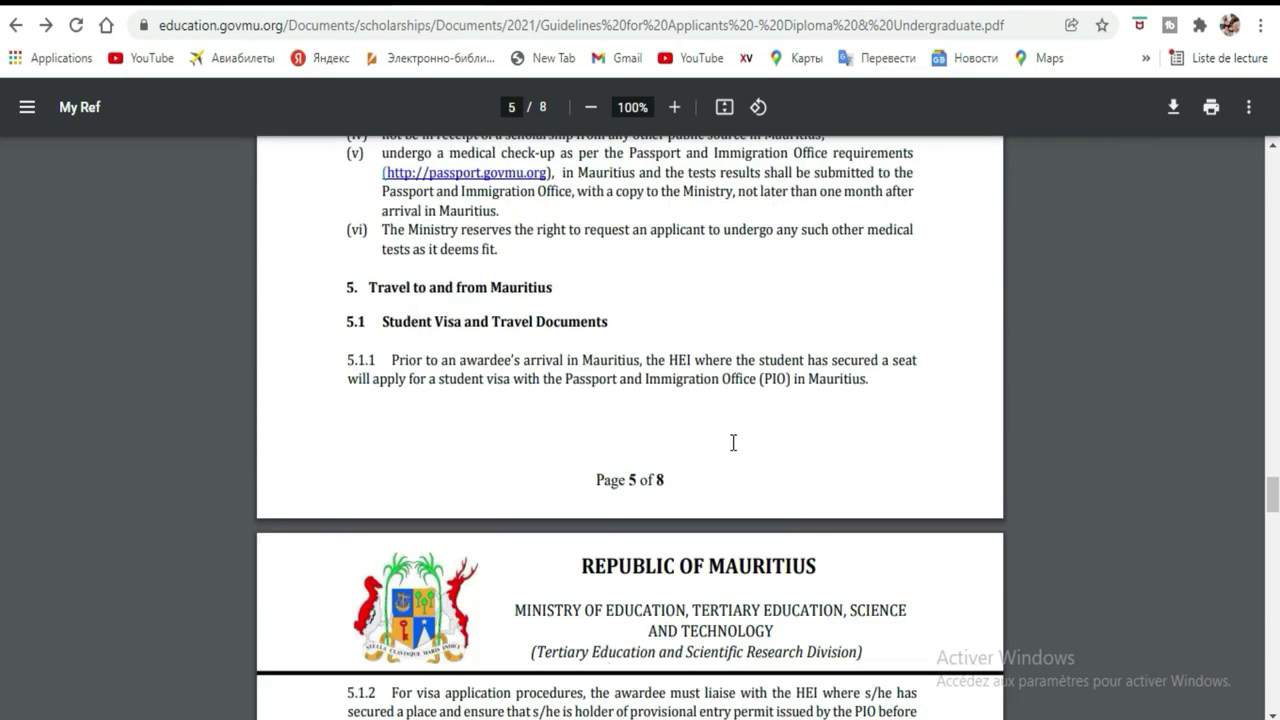
scroll(733, 443, down, 10)
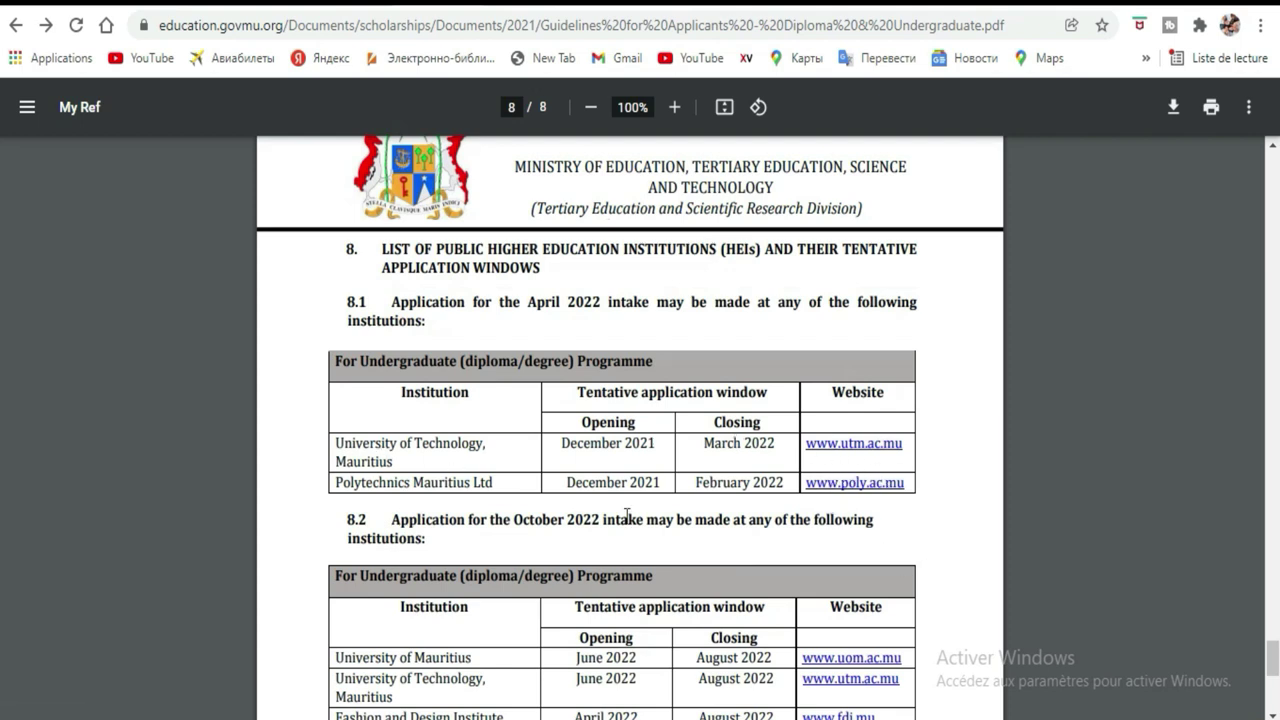
scroll(829, 551, down, 3)
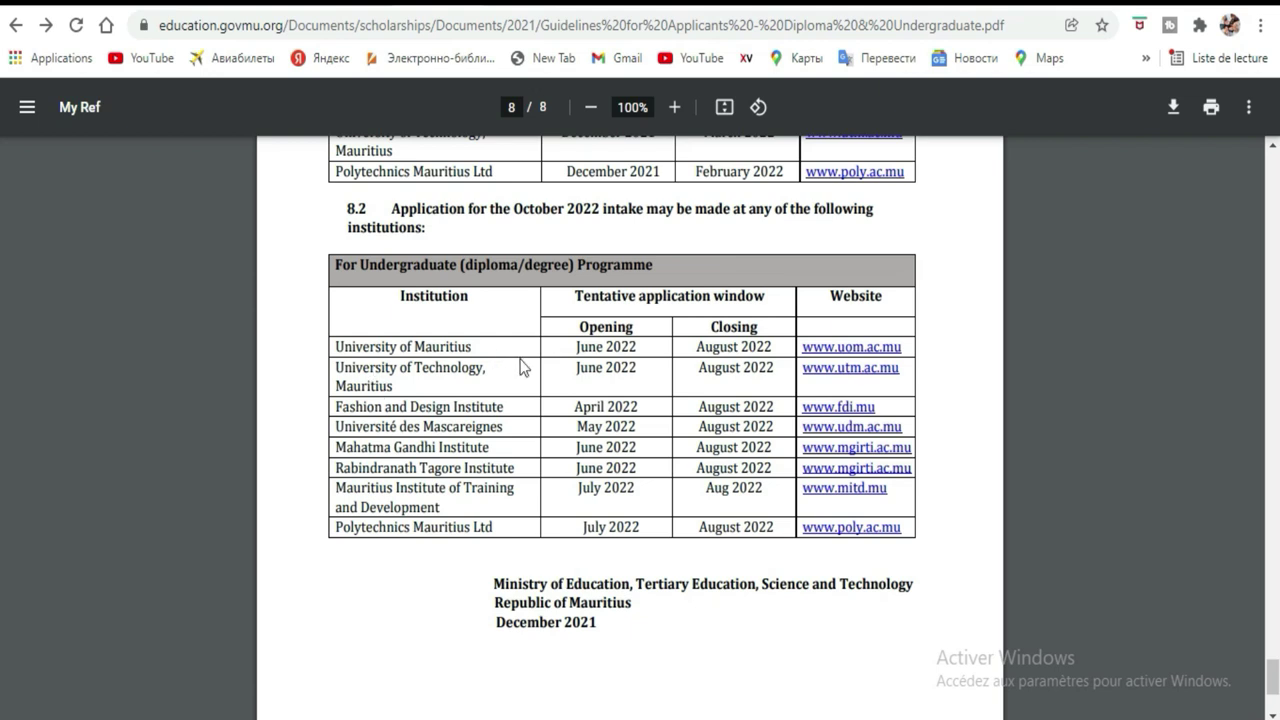
click(845, 350)
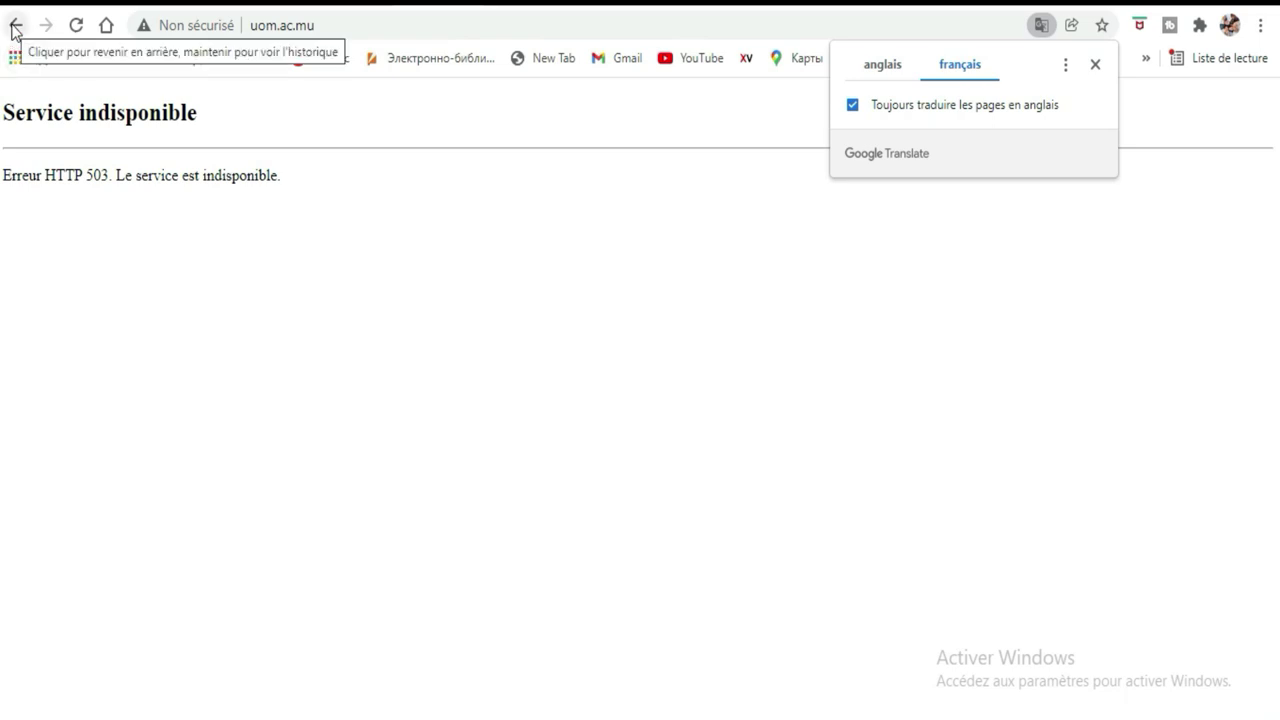
- Return to the institution list on page 8 of the guidelines and open the University of Technology, Mauritius website link in section 8.2
click(14, 26)
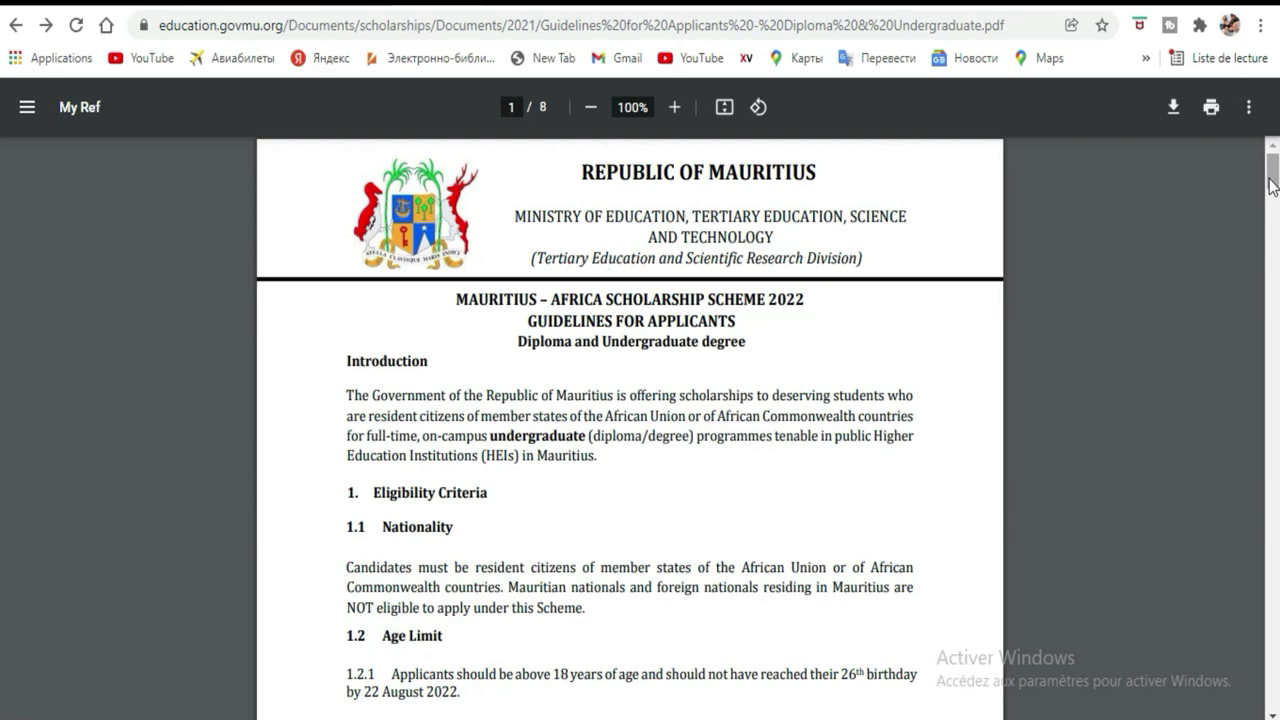
drag(1272, 186, 1277, 440)
drag(0, 449, 0, 543)
scroll(2, 585, down, 15)
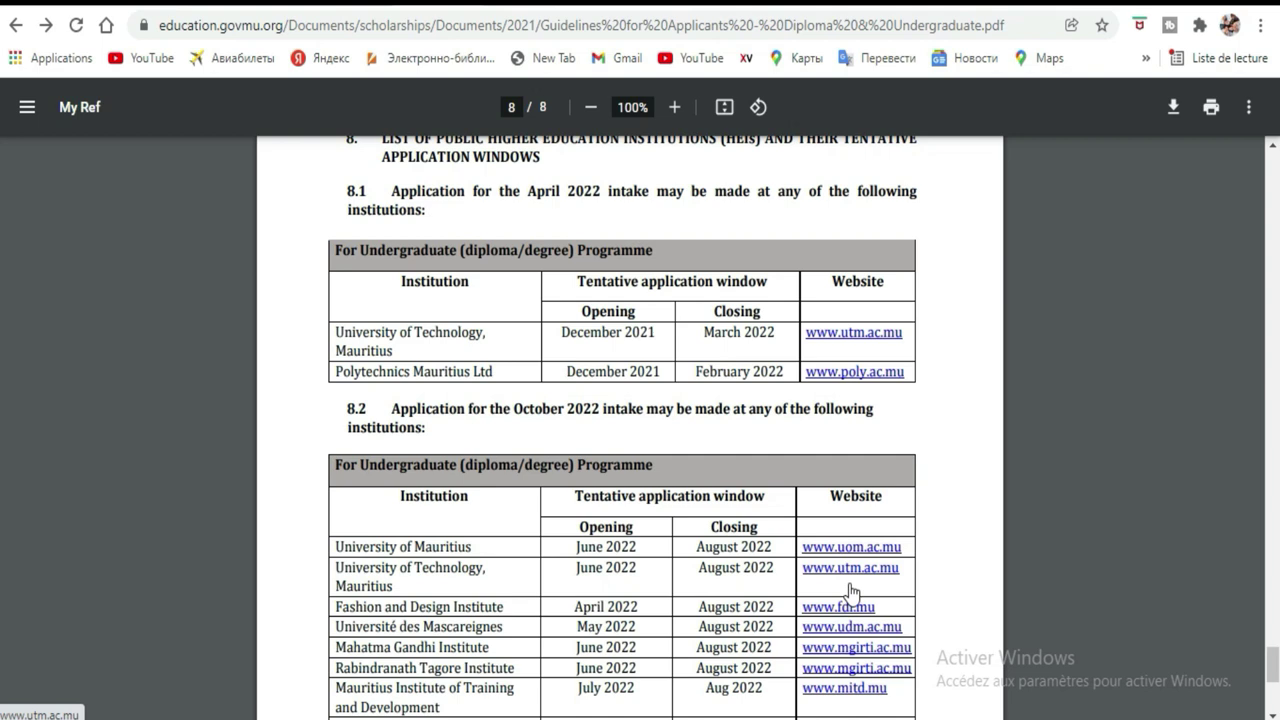
click(851, 585)
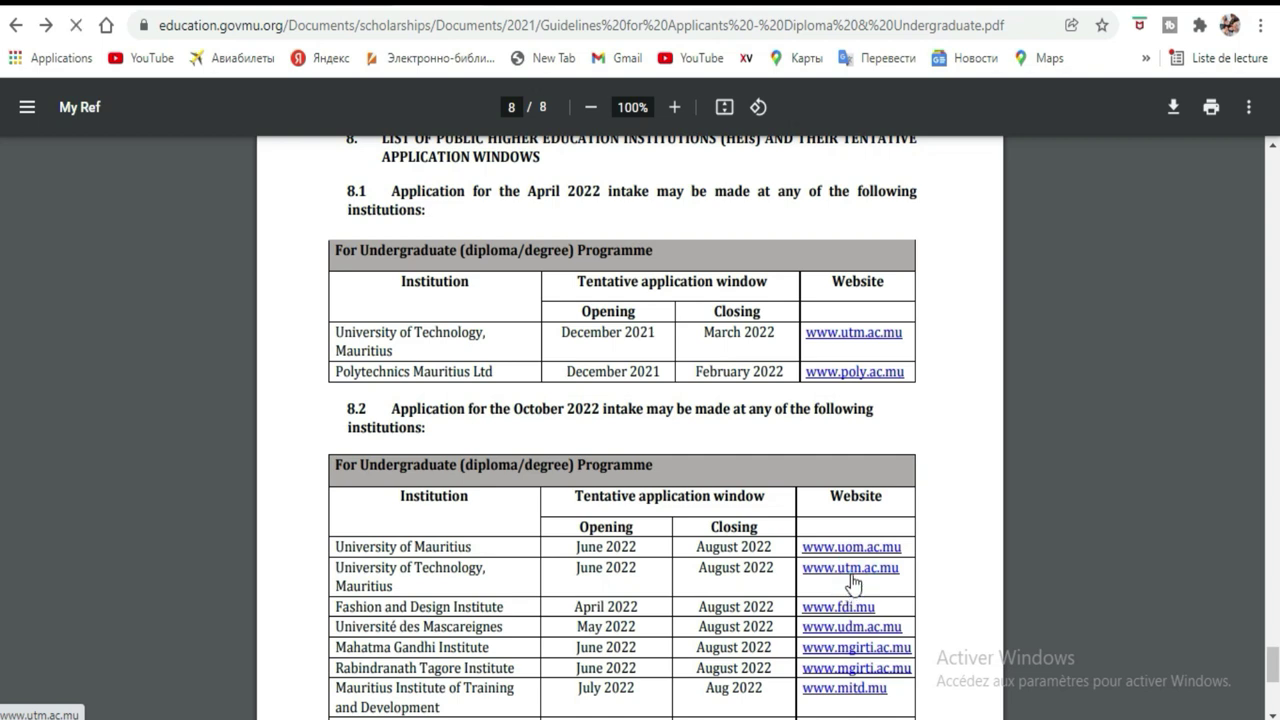